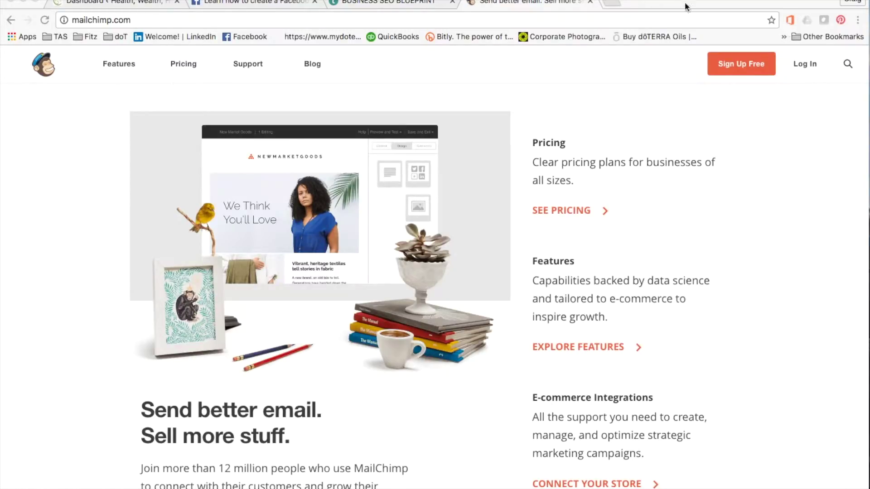
Sign in to the MailChimp account and open the Lists page
scroll(794, 203, up, 1)
click(803, 68)
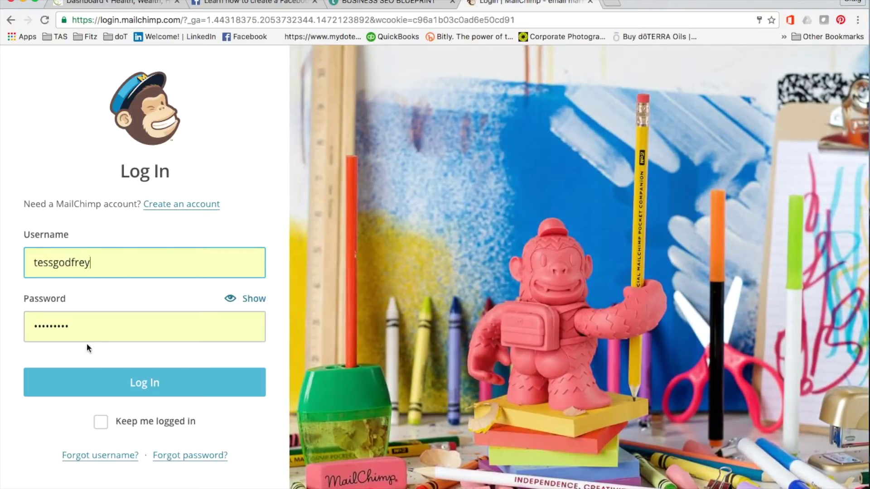
click(146, 385)
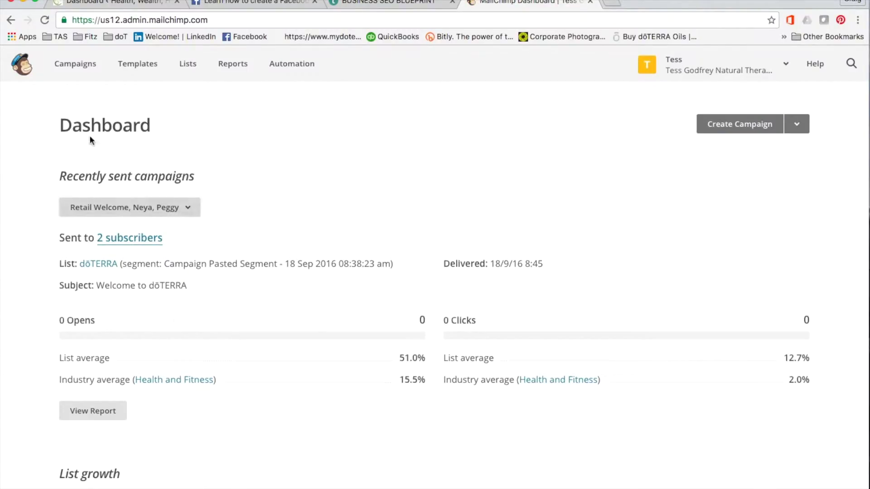
click(30, 67)
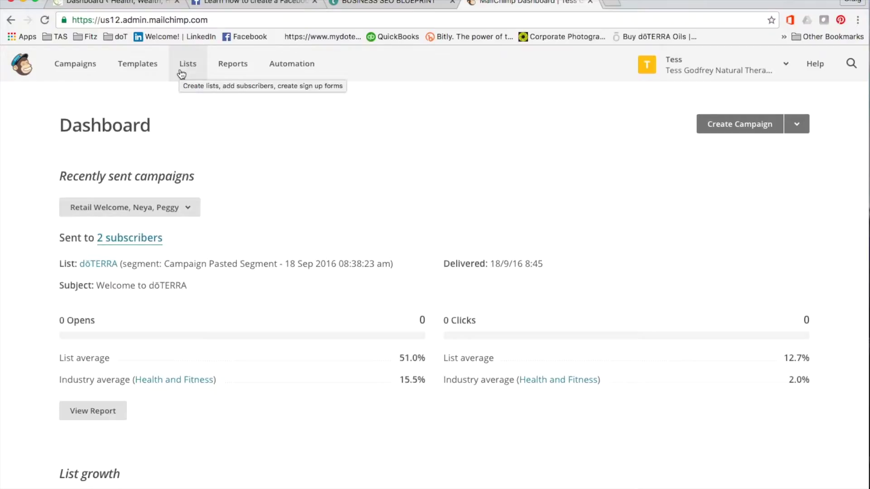
click(181, 74)
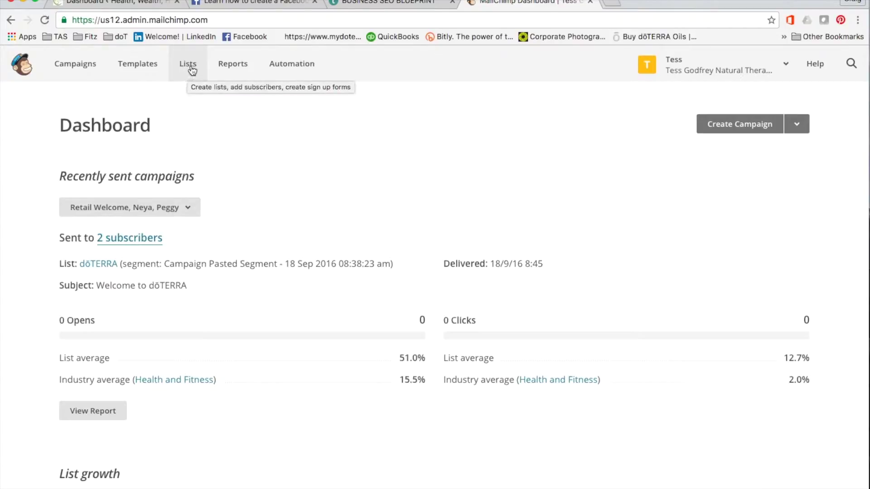
click(191, 68)
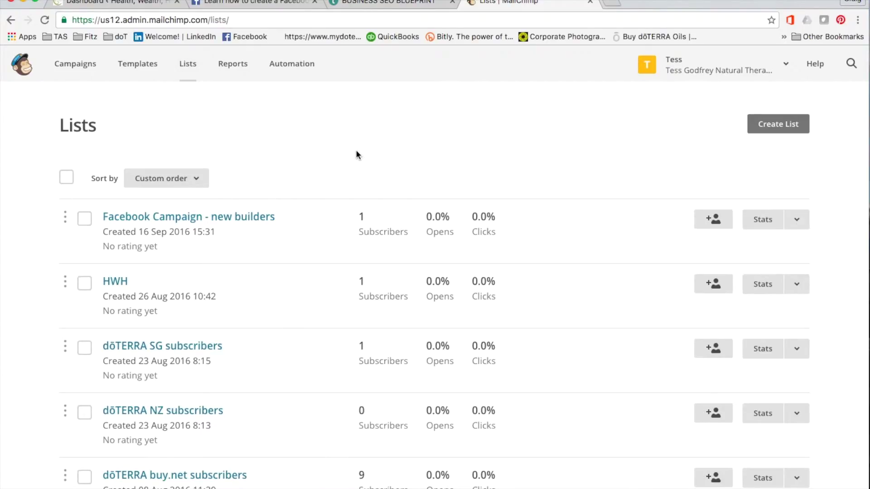
Start a brand new list and name it Demo
click(781, 126)
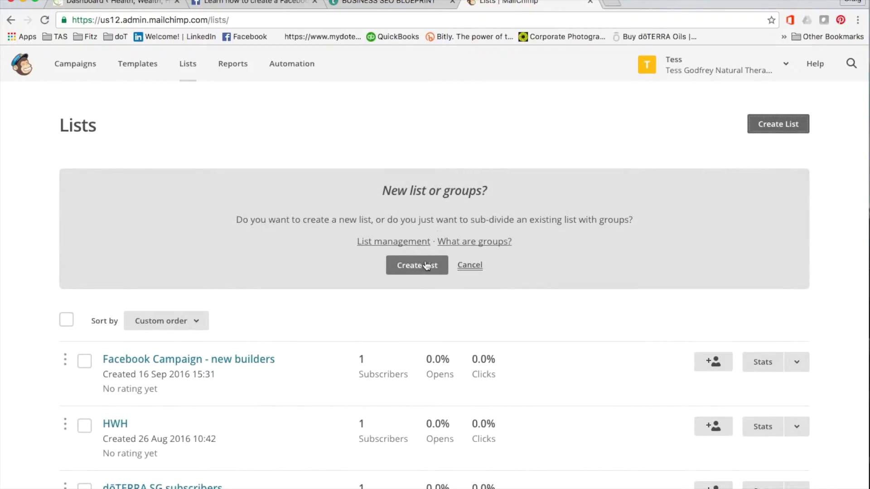
click(428, 268)
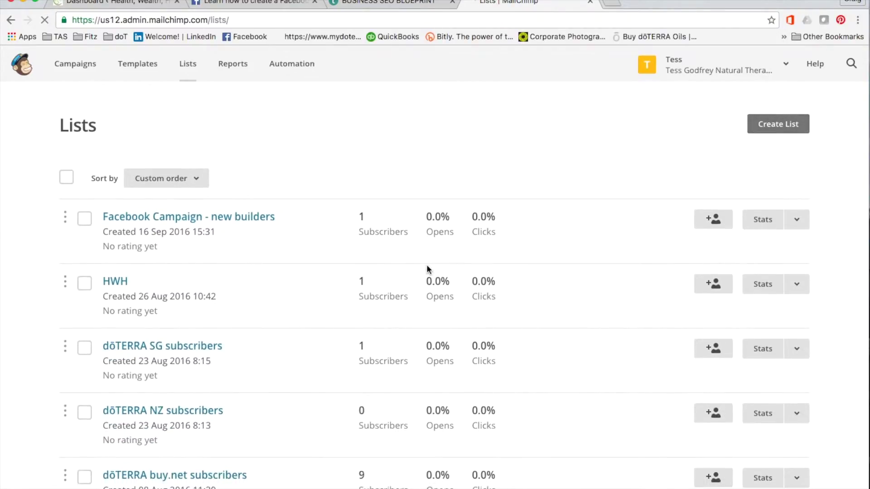
click(138, 230)
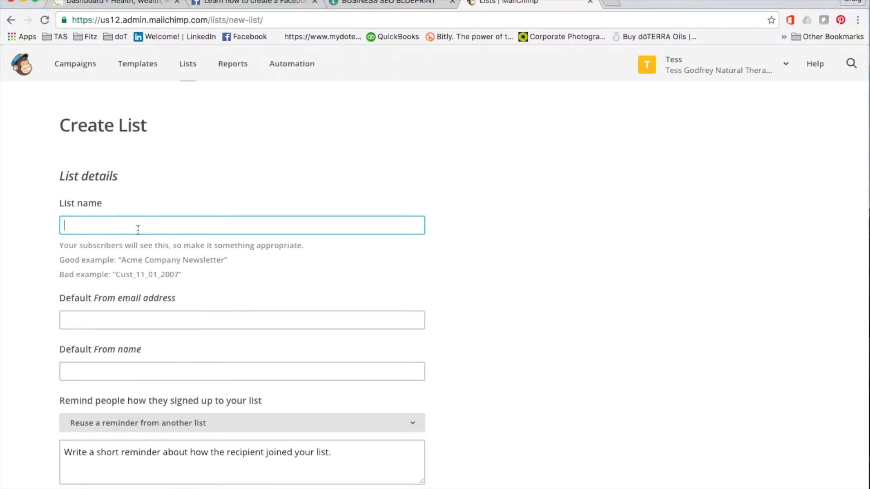
text(Demo)
Fill in the default sender e-mail and sender name from the suggestions
click(92, 320)
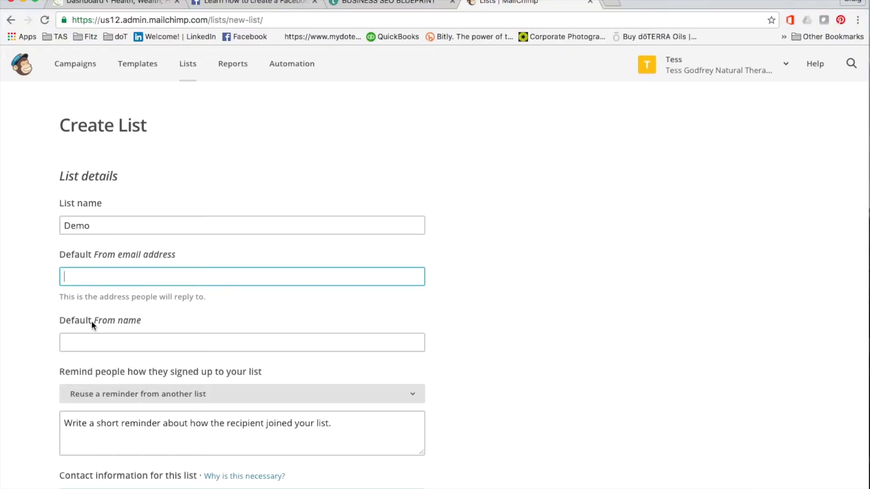
text(de)
key(BackSpace)
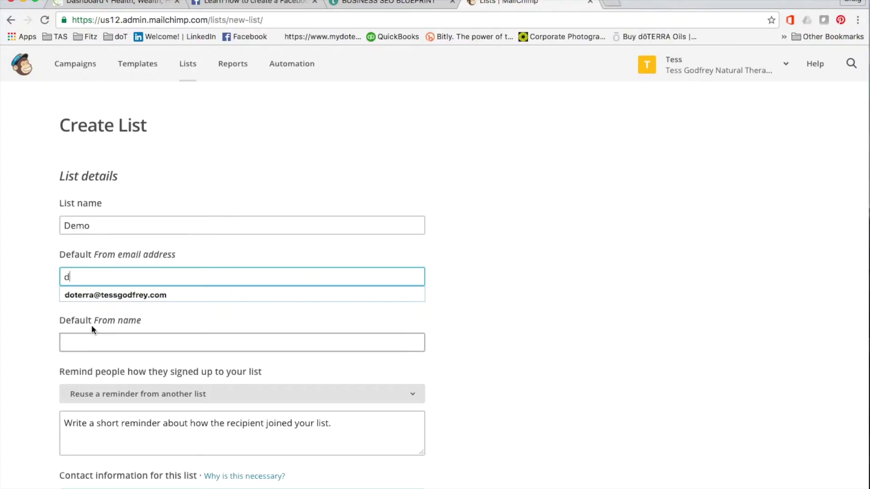
click(112, 296)
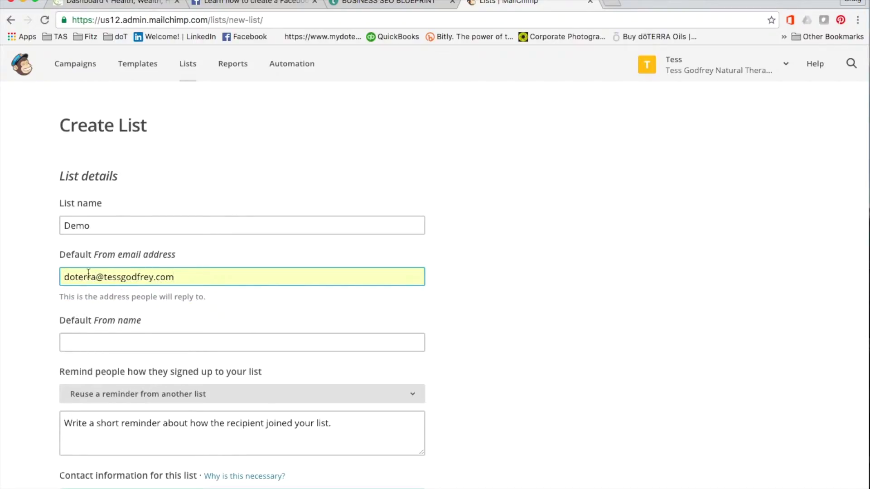
click(82, 342)
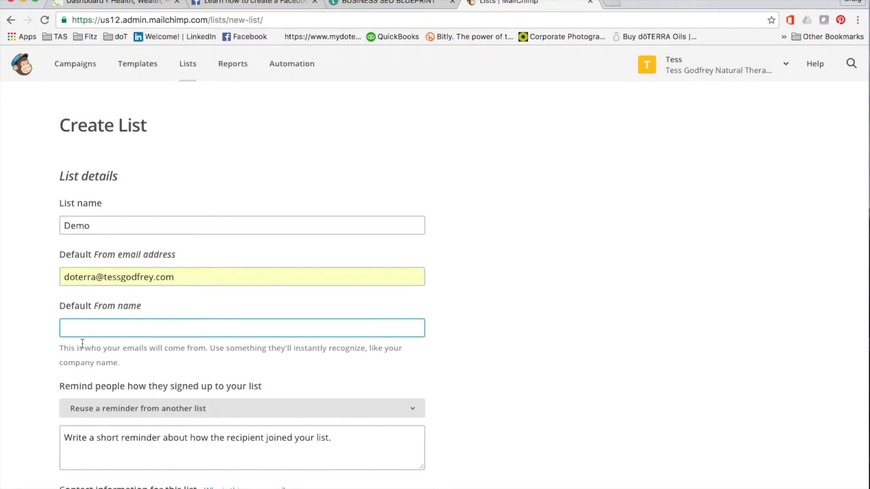
text(Craig)
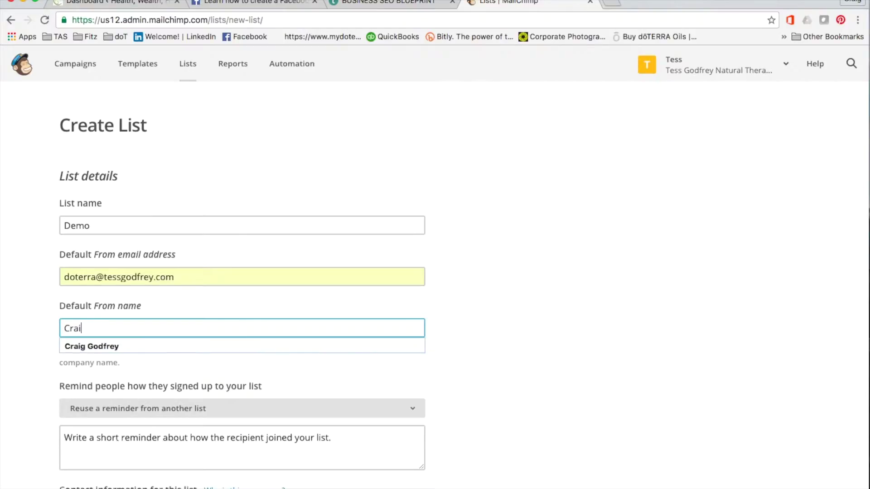
click(87, 346)
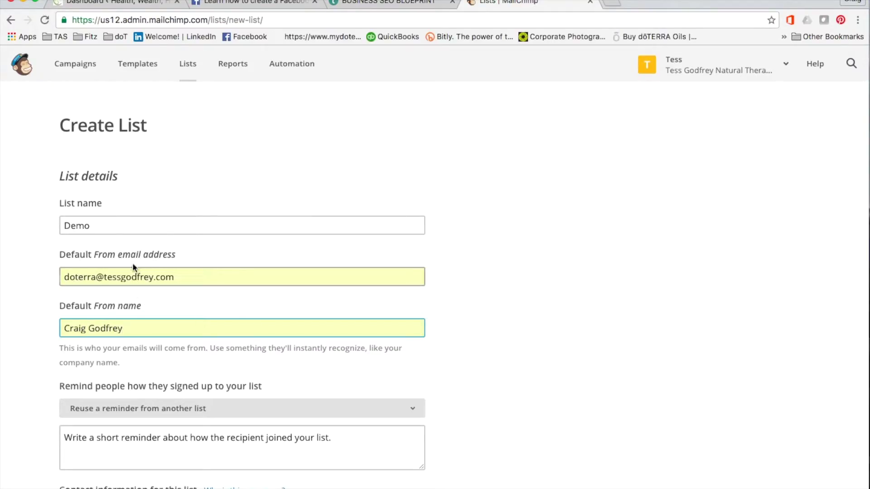
Enter the reminder 'New Wellness Advocates I have signed up.' and save the Demo list
scroll(36, 346, down, 5)
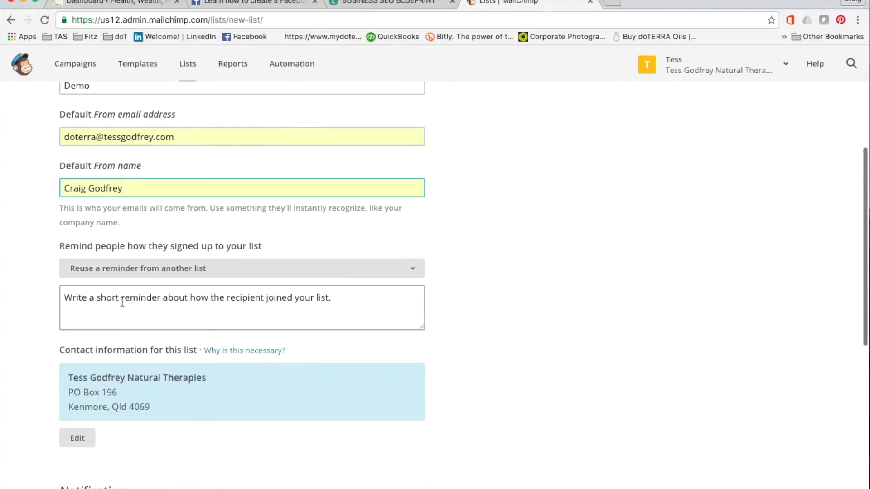
click(121, 301)
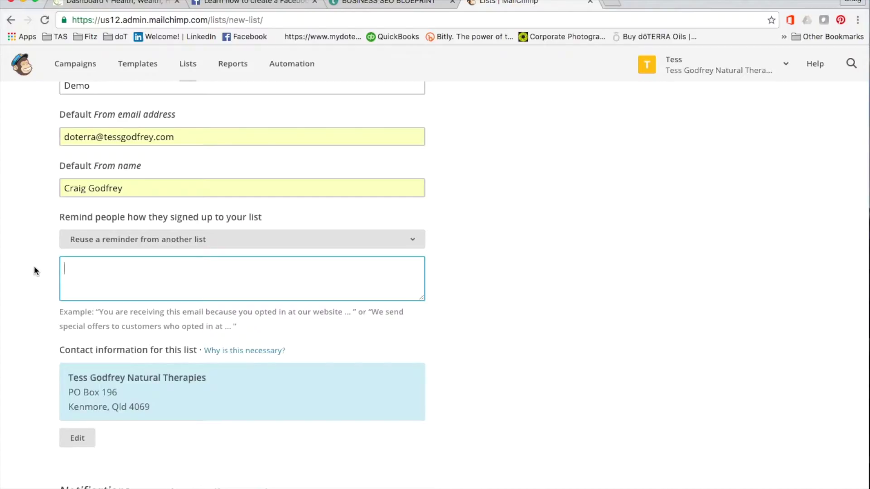
text(New Wellness Advoc)
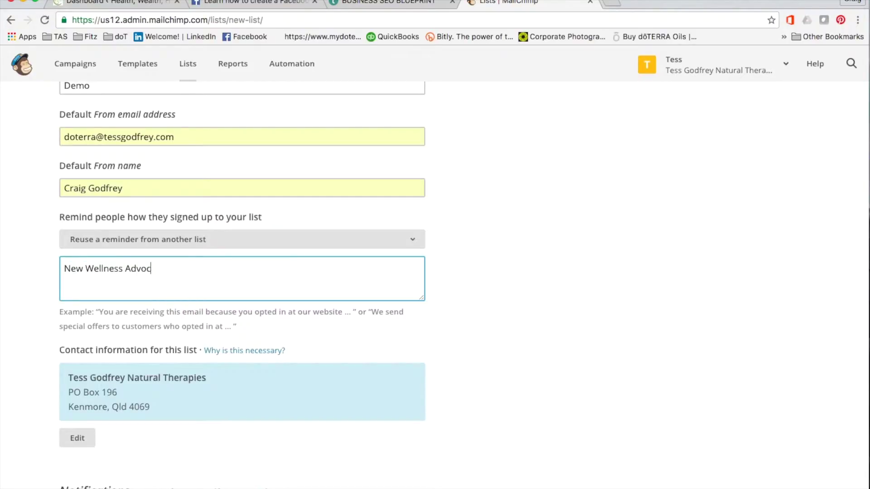
text(ates I have signed up.)
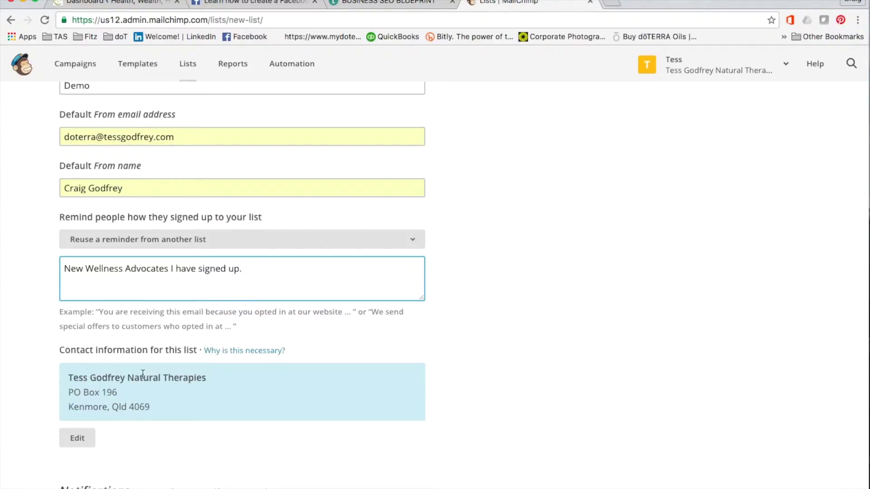
scroll(181, 414, down, 5)
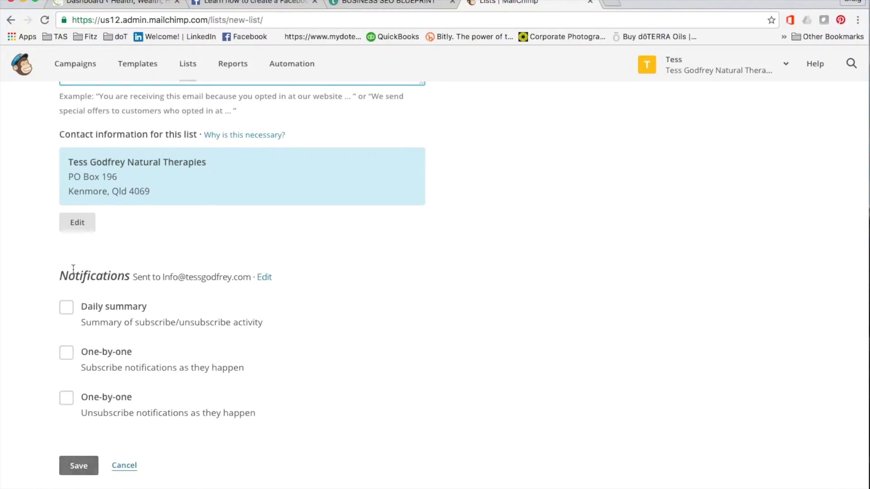
click(78, 466)
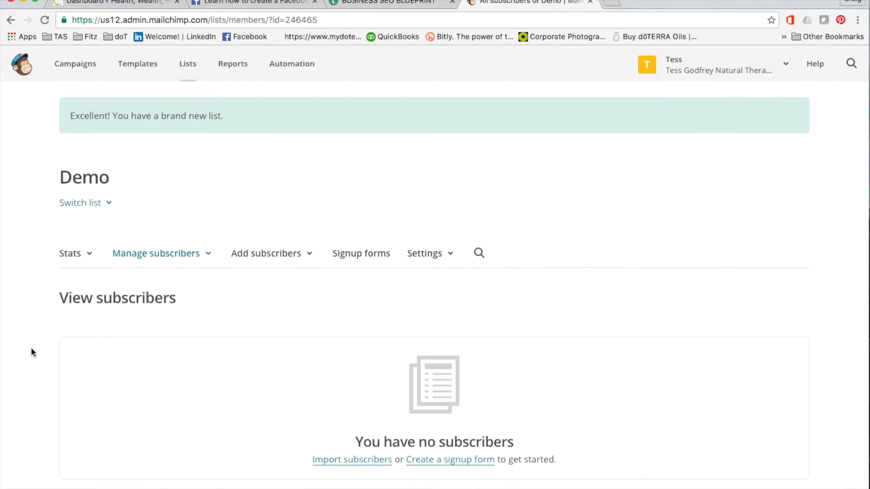
Add a single subscriber, entering their e-mail address and first and last names
scroll(32, 352, down, 3)
scroll(31, 347, up, 2)
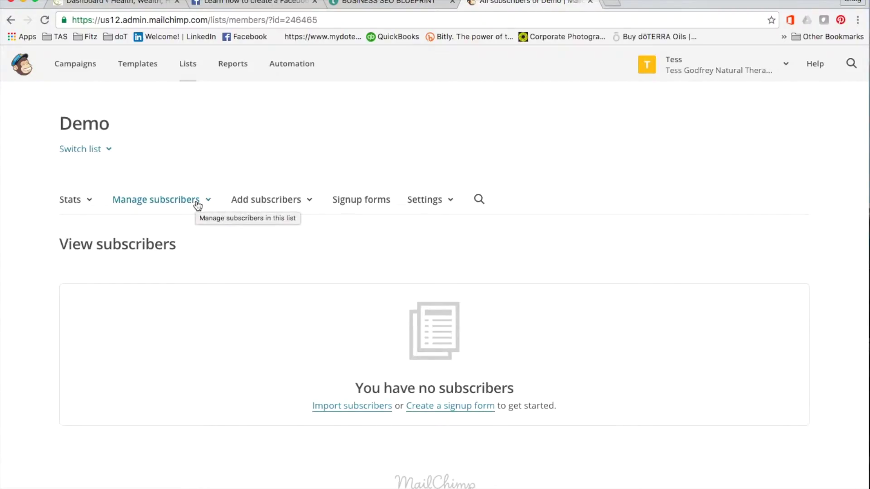
click(266, 205)
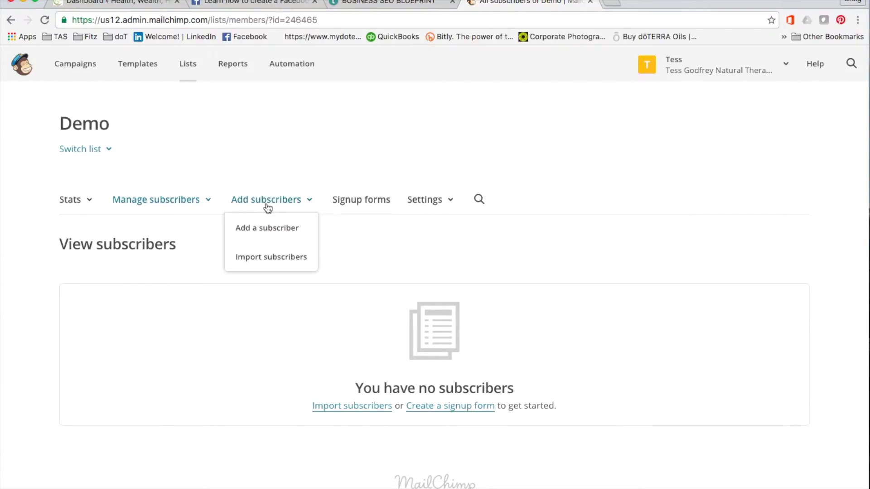
click(265, 223)
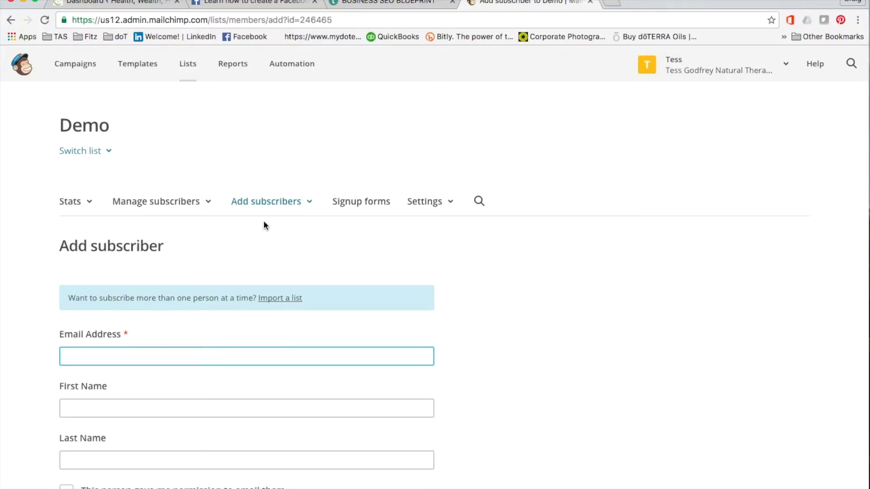
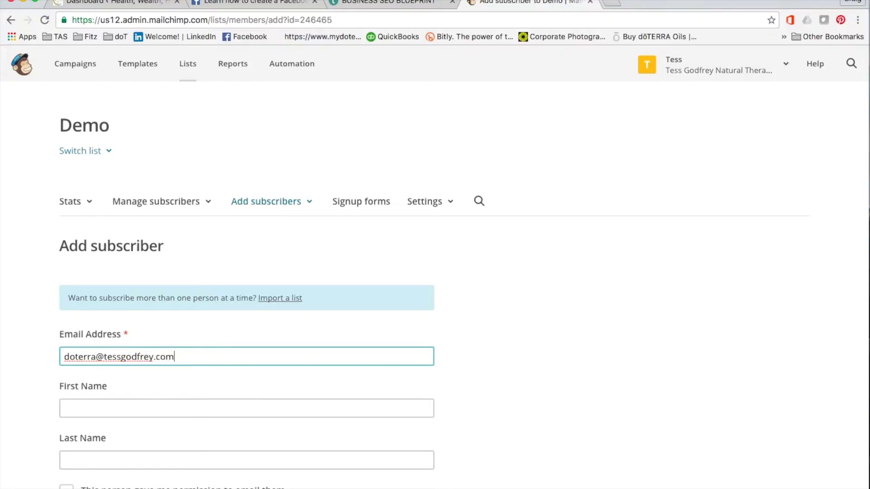
click(101, 406)
text(Craig)
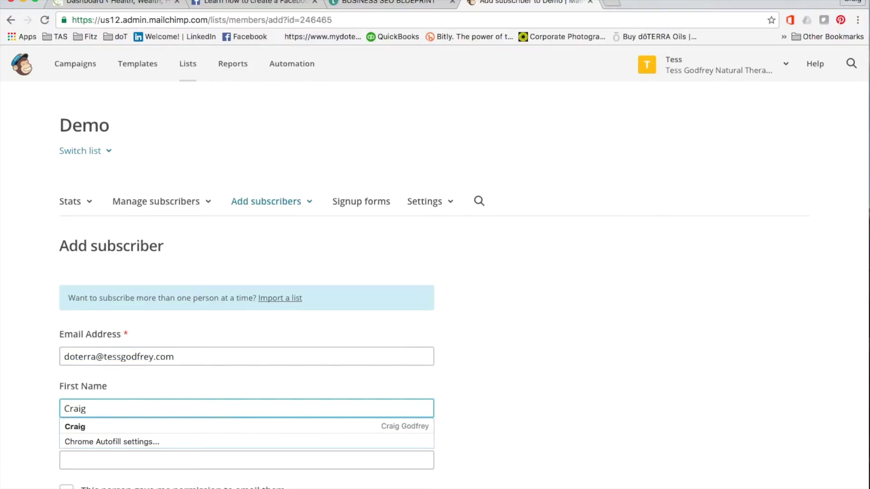
click(135, 460)
text(Godfrey)
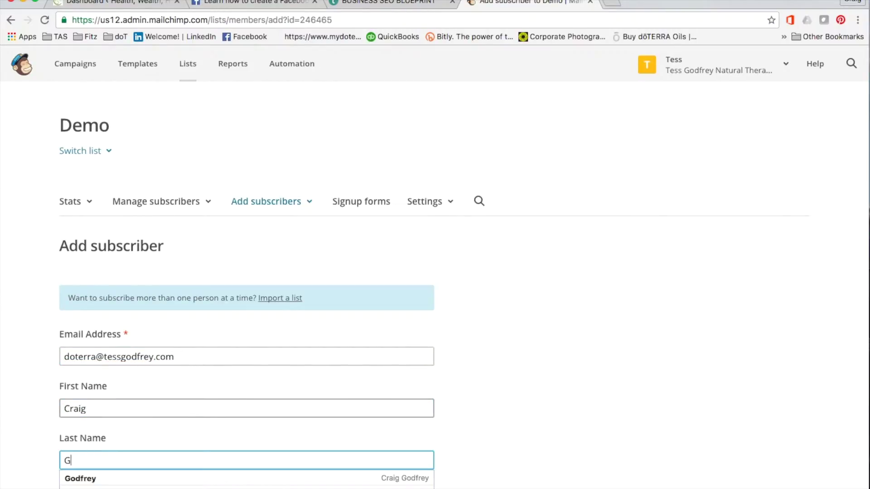
Confirm email permission, allow profile updates, and add the subscriber to Demo
click(4, 401)
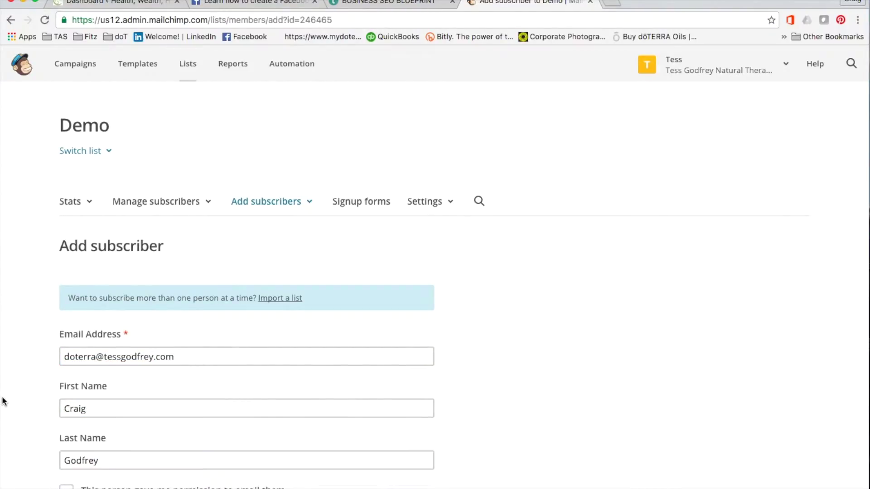
scroll(3, 401, down, 5)
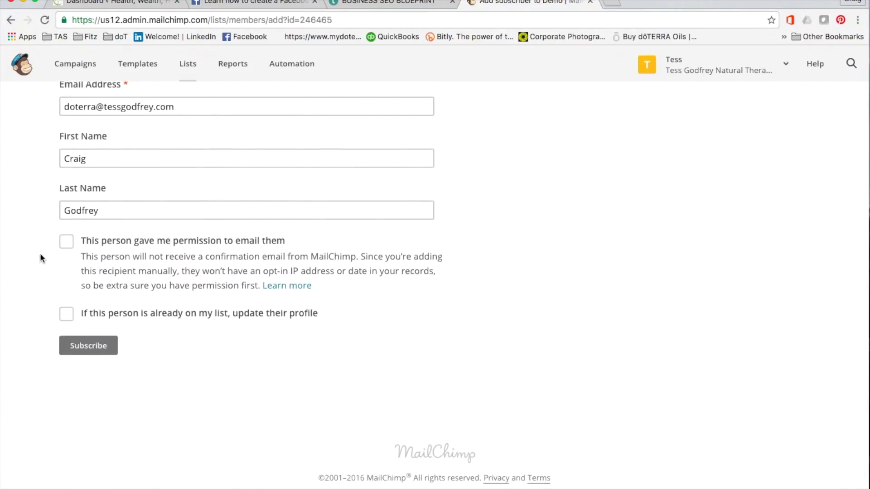
click(67, 243)
click(68, 321)
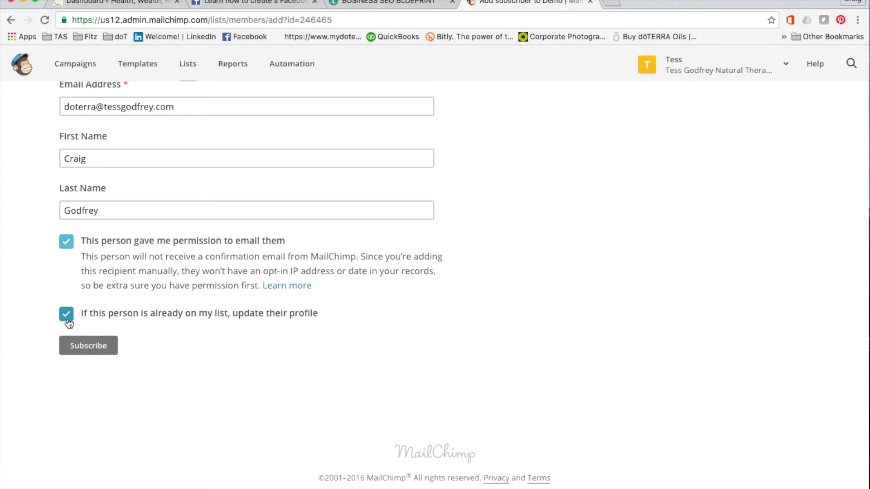
click(87, 346)
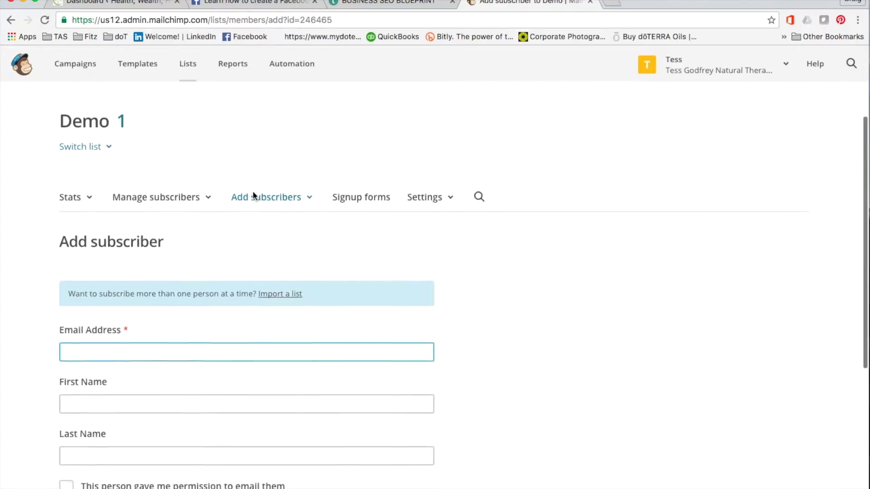
View the Demo list's single subscriber, then go to the Campaigns page
click(163, 185)
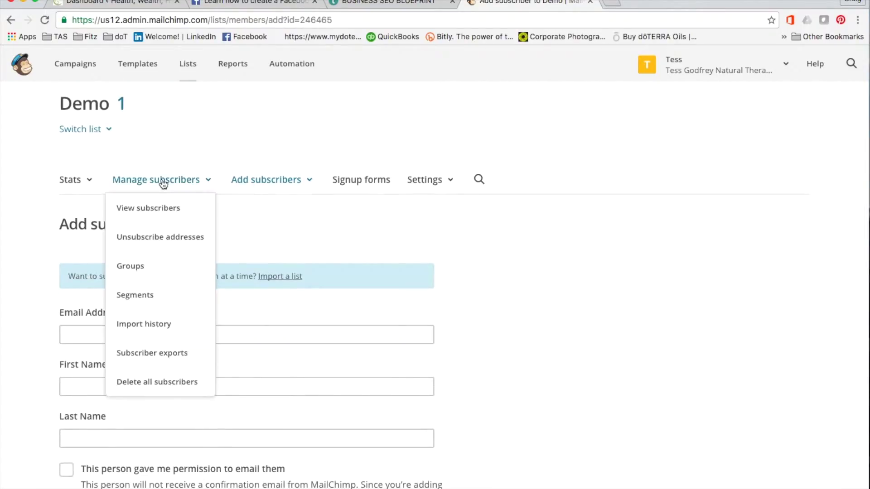
click(144, 205)
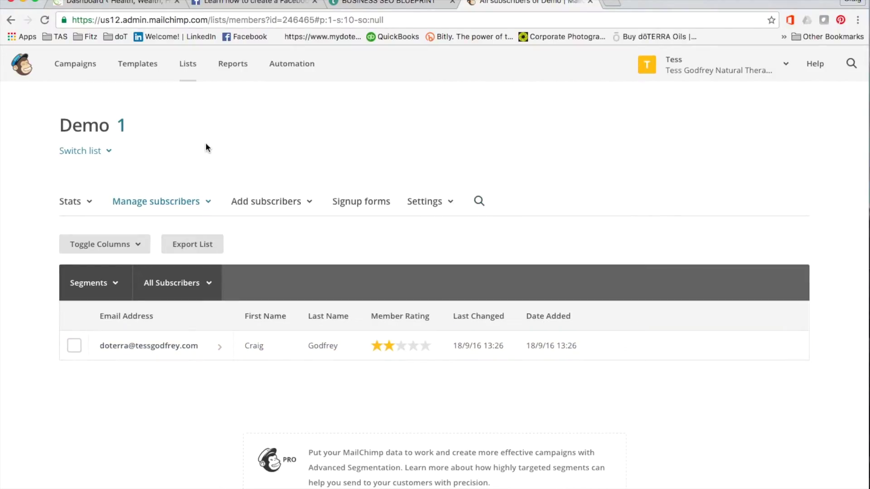
click(68, 68)
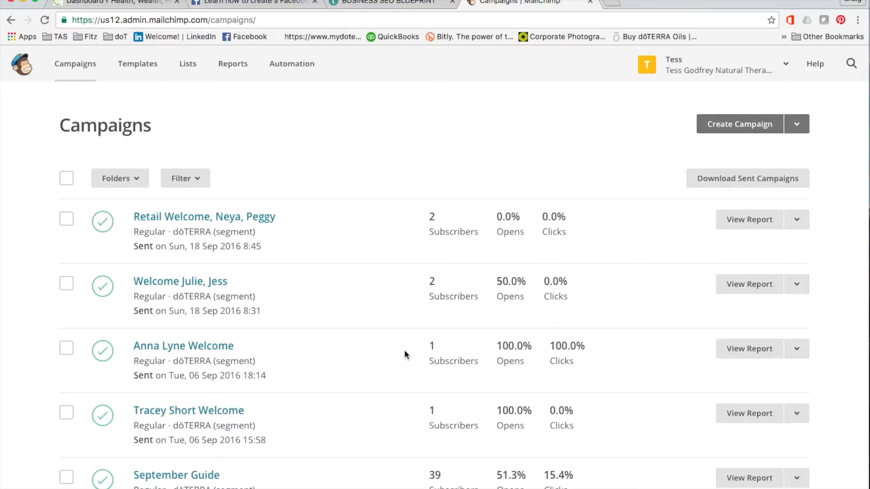
Look over the past campaigns and start creating a new one
scroll(364, 374, down, 3)
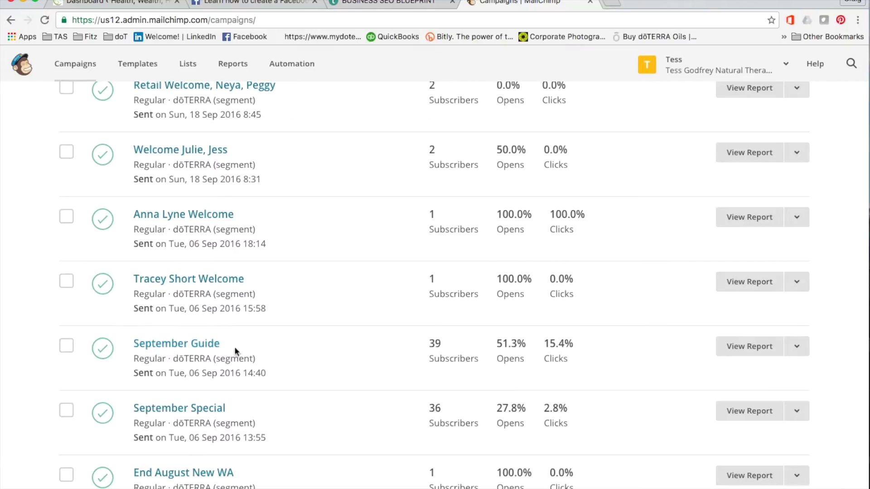
scroll(337, 207, up, 3)
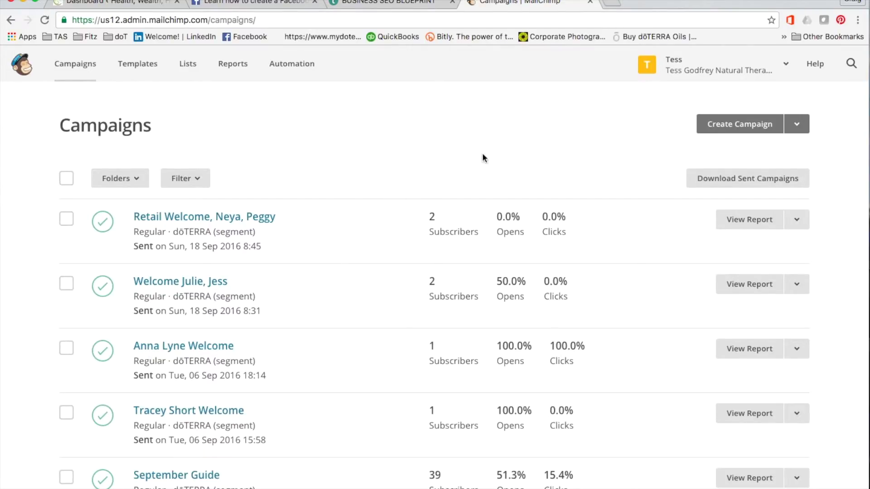
click(754, 125)
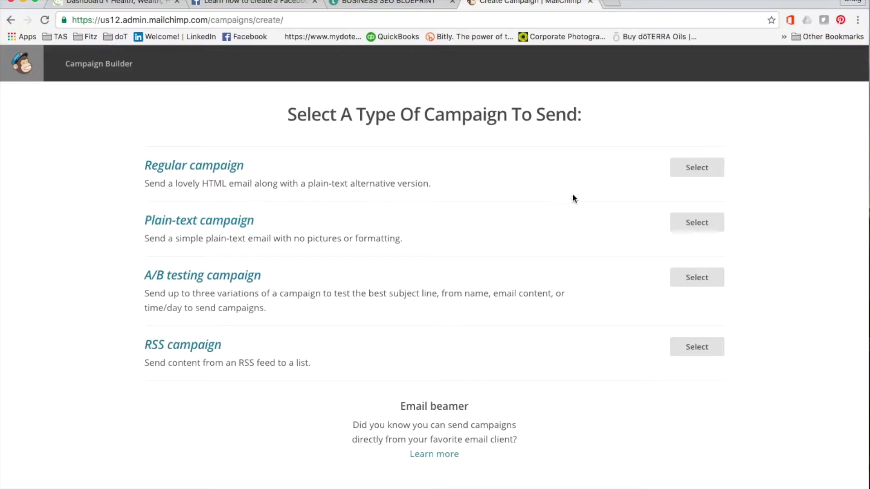
Choose Regular campaign as the campaign type
click(697, 169)
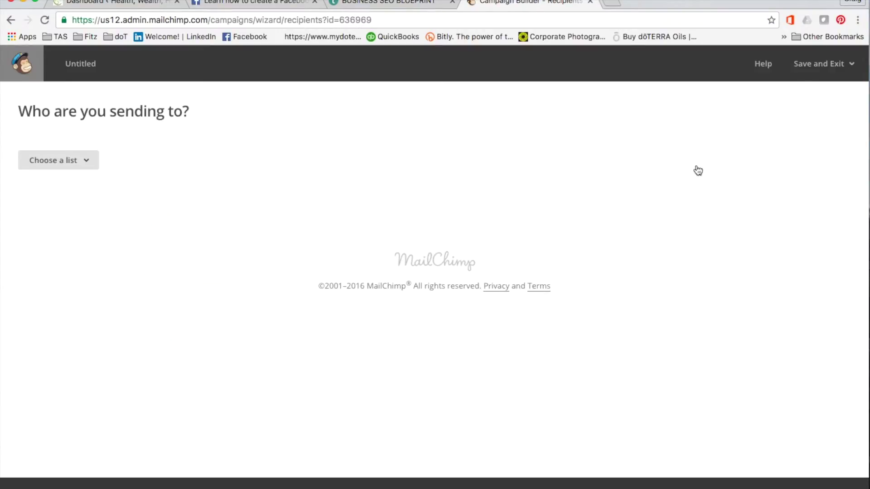
Select the Demo list and build a segment from the pasted subscriber address, viewing its recipients
click(87, 159)
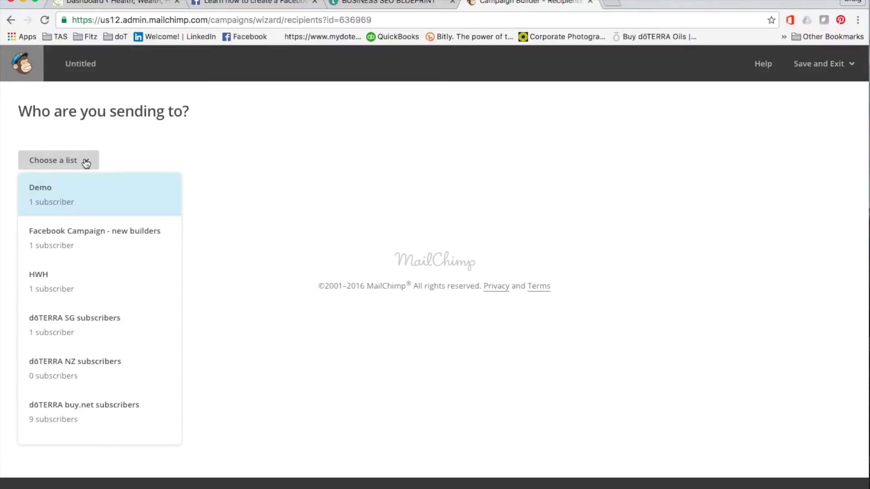
click(43, 203)
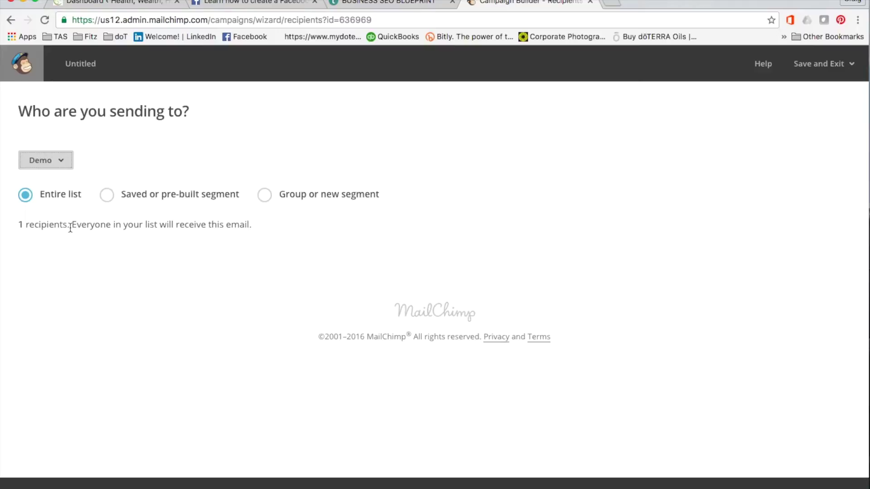
click(264, 195)
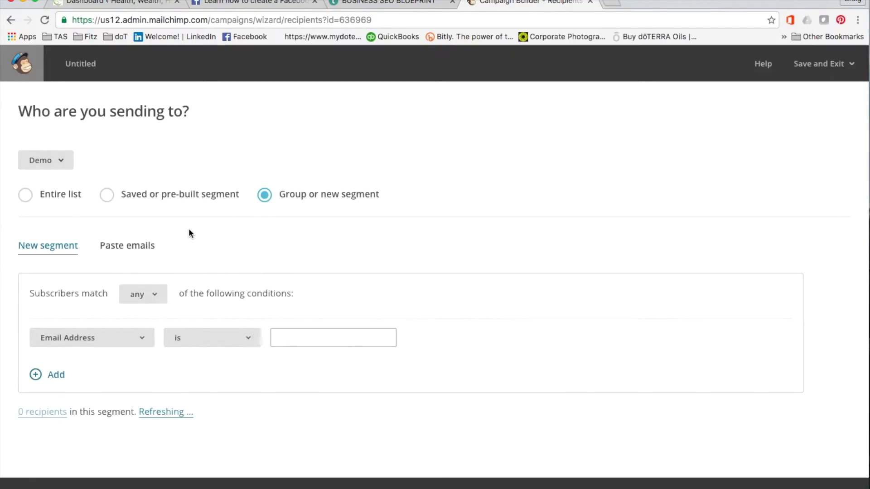
scroll(188, 234, down, 3)
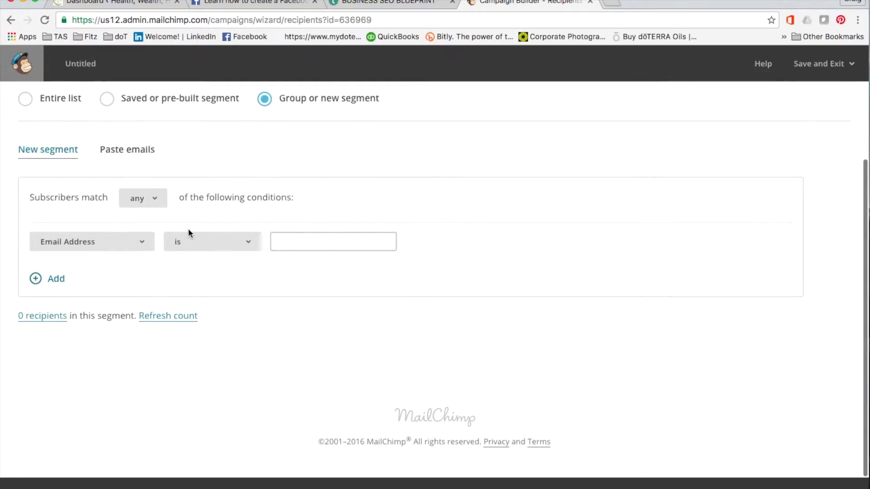
click(132, 149)
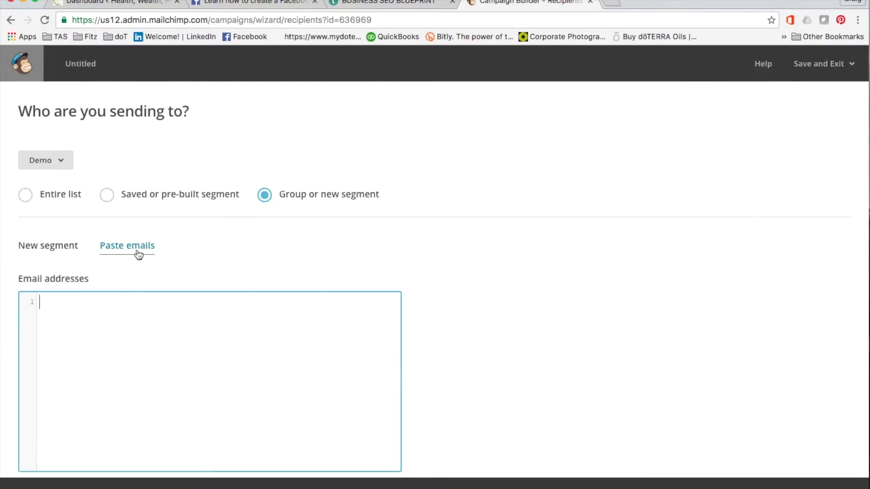
scroll(222, 252, down, 1)
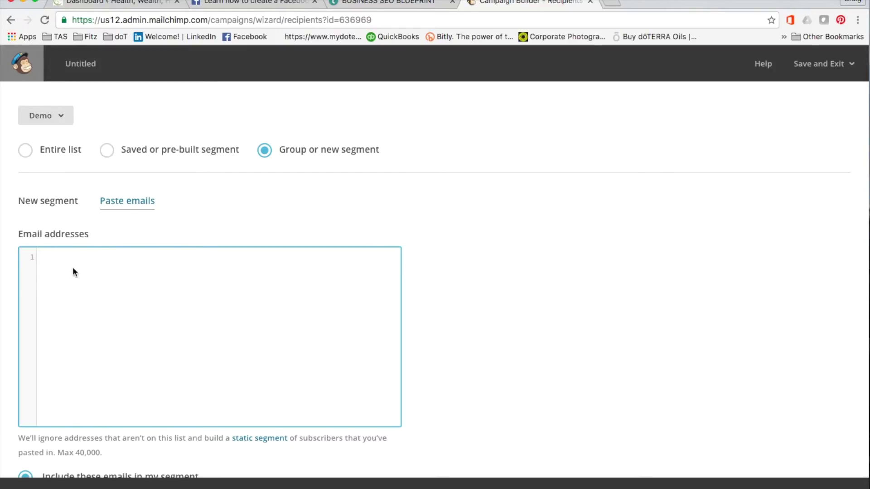
scroll(102, 280, down, 1)
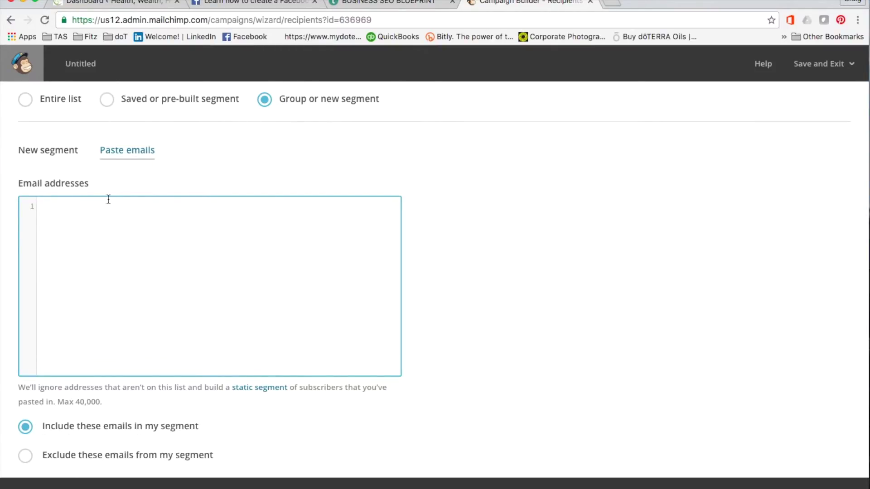
scroll(159, 272, down, 3)
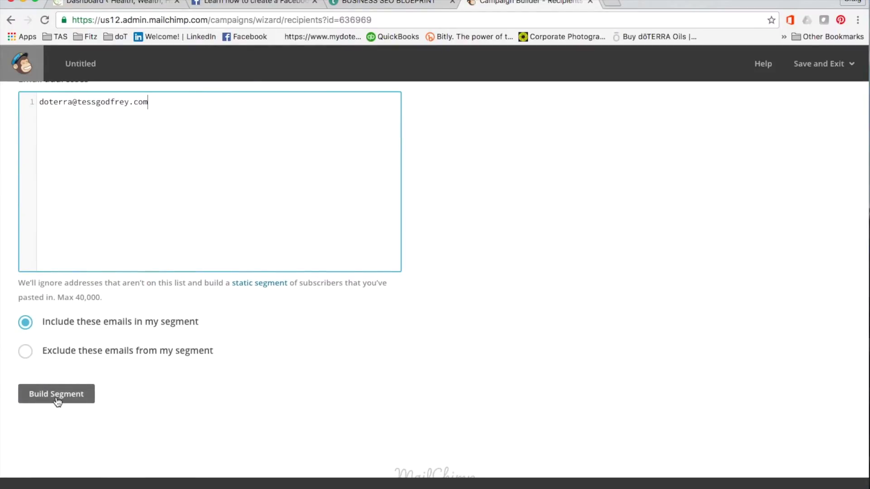
click(55, 397)
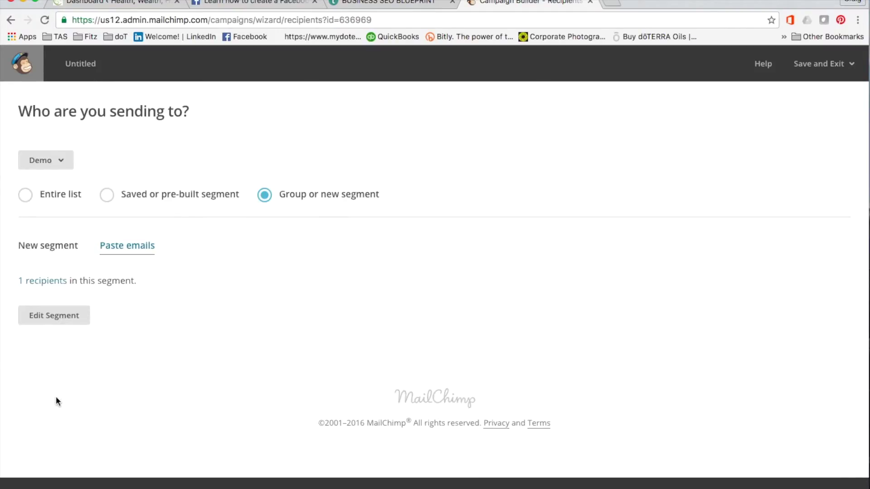
click(38, 280)
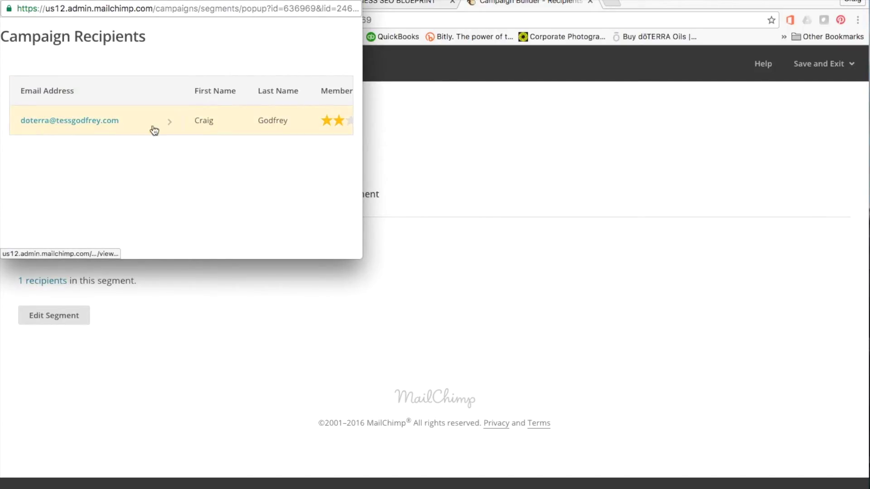
Switch recipients to the entire Demo list and continue to campaign info
click(13, 4)
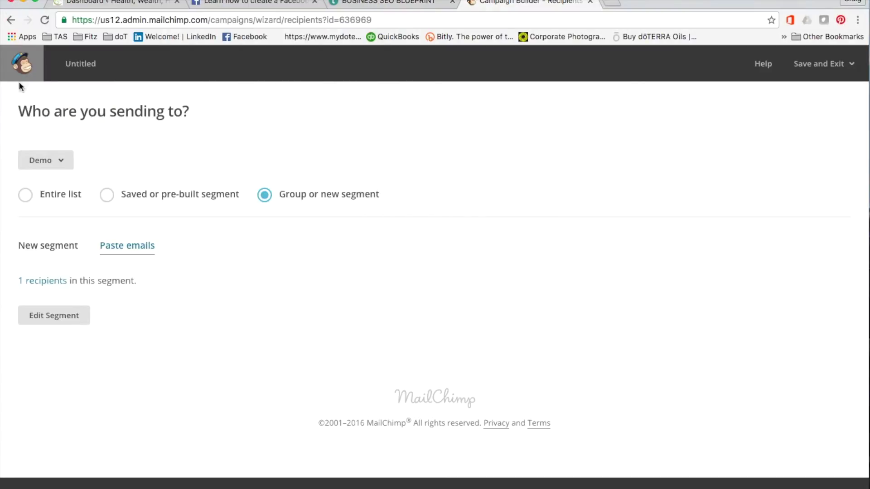
click(28, 196)
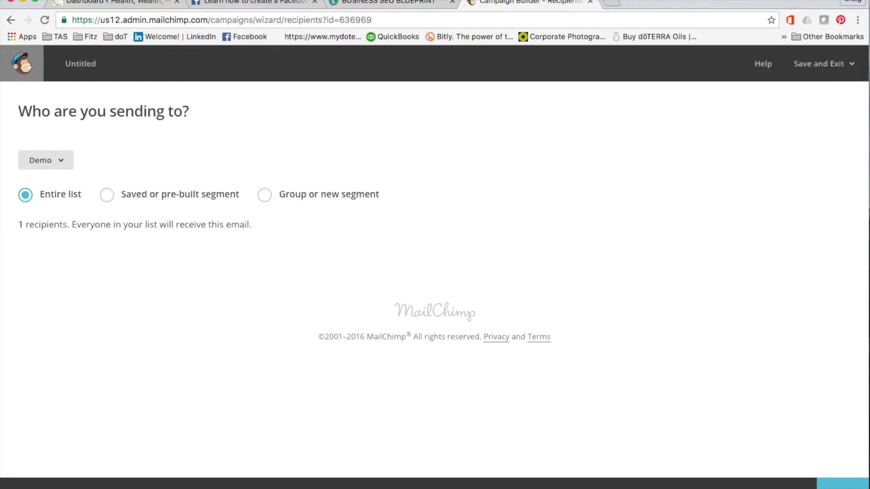
click(843, 485)
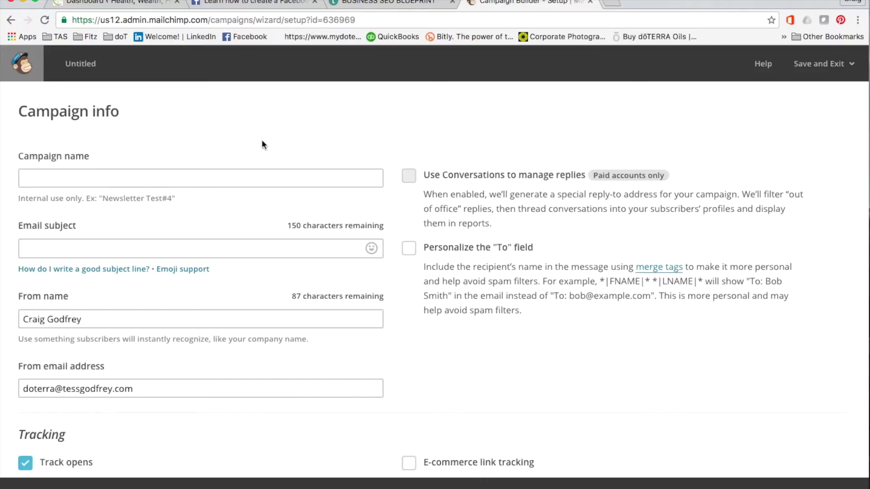
Name the campaign 'Welcome Email - September' with subject 'Welcome to dōTERRA'
click(88, 172)
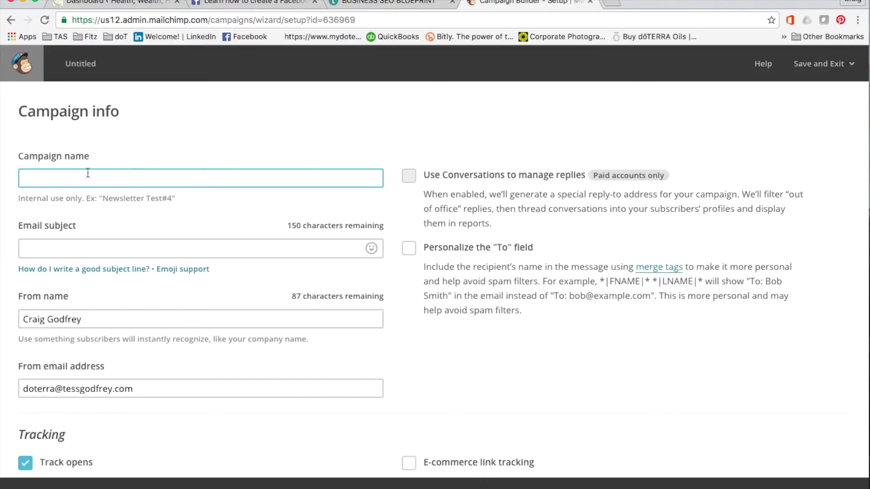
text(Welcome )
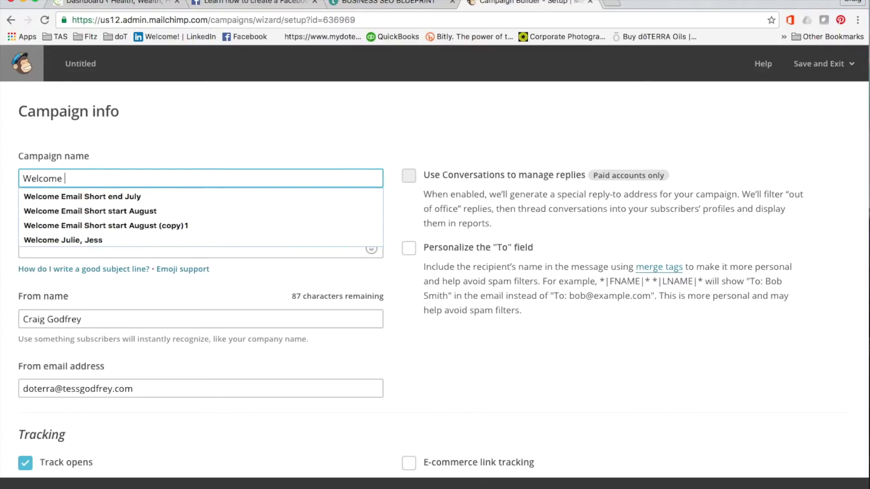
text(Email)
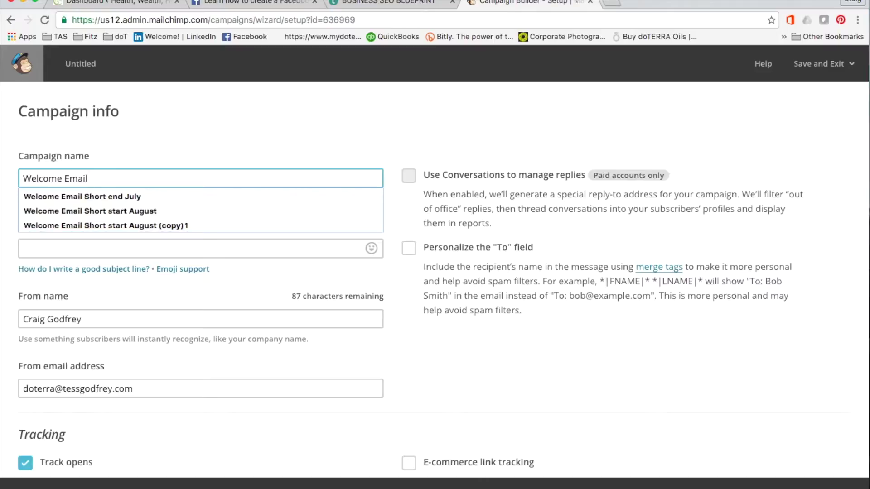
text( - Sept)
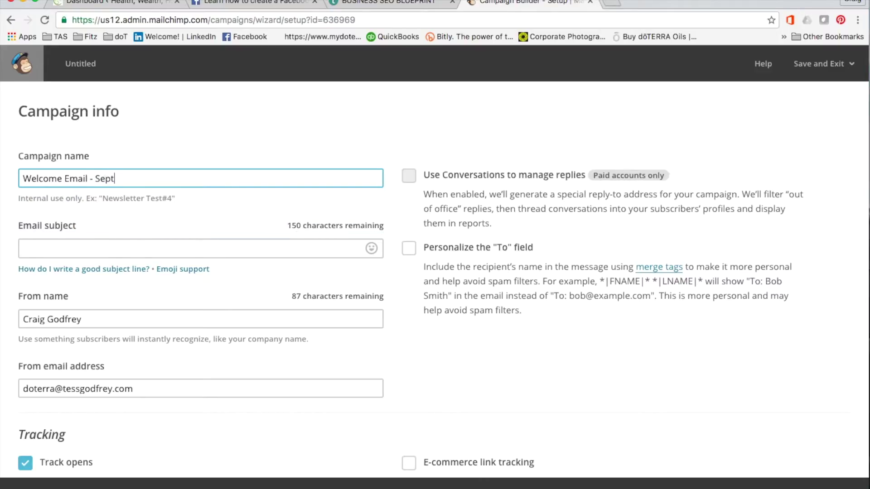
text(ember)
click(50, 245)
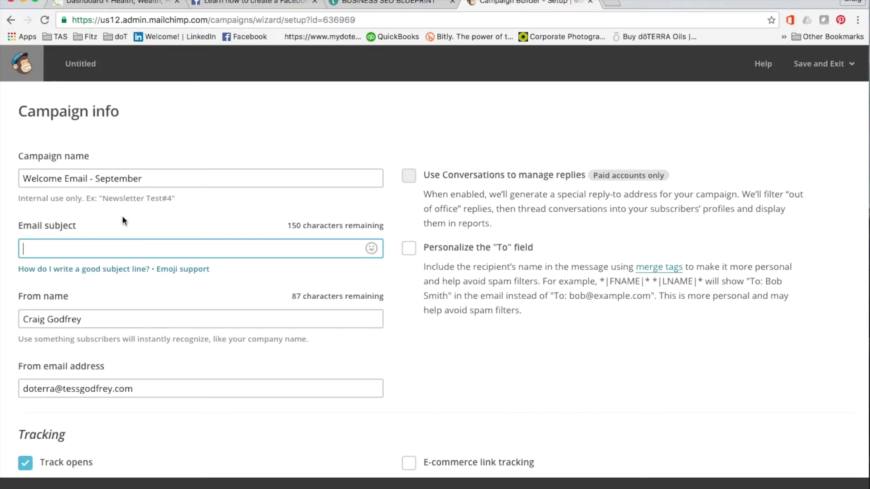
text(Wel)
text(come )
text(to )
text(do)
text(7TERR)
text(A)
scroll(127, 275, down, 3)
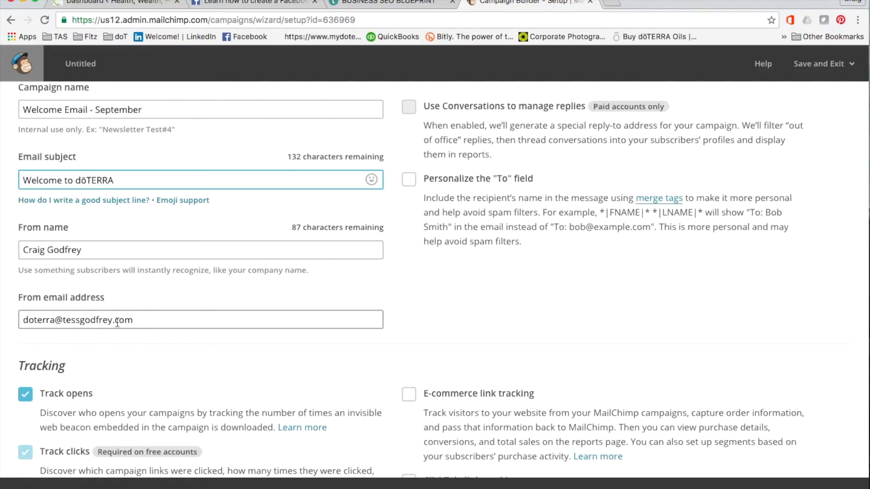
scroll(235, 301, up, 3)
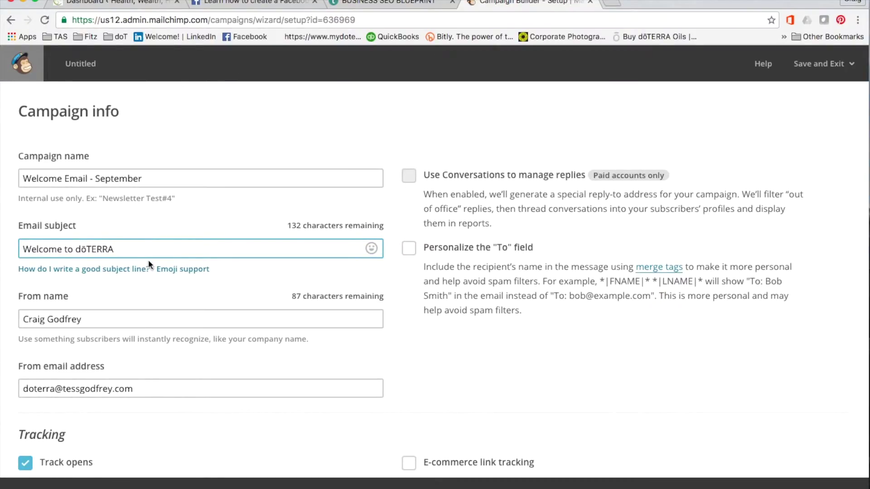
scroll(148, 259, down, 5)
scroll(148, 260, down, 4)
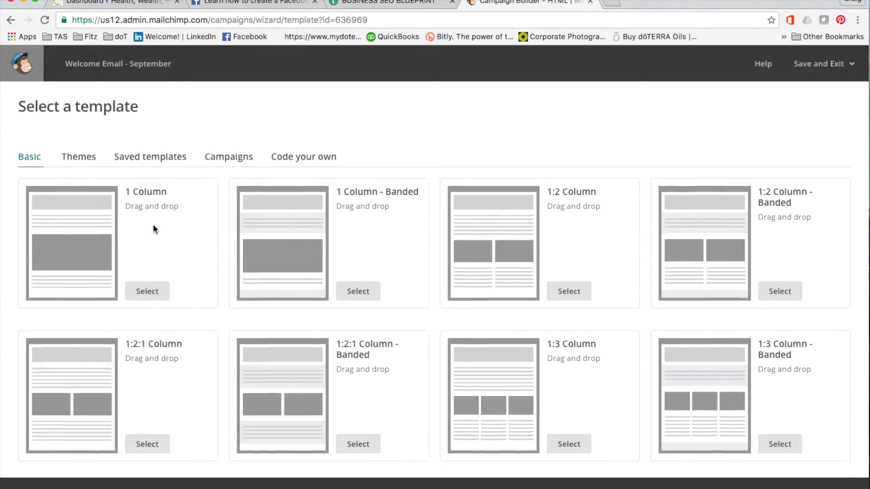
Choose the 1 Column template layout for the email
scroll(153, 224, down, 1)
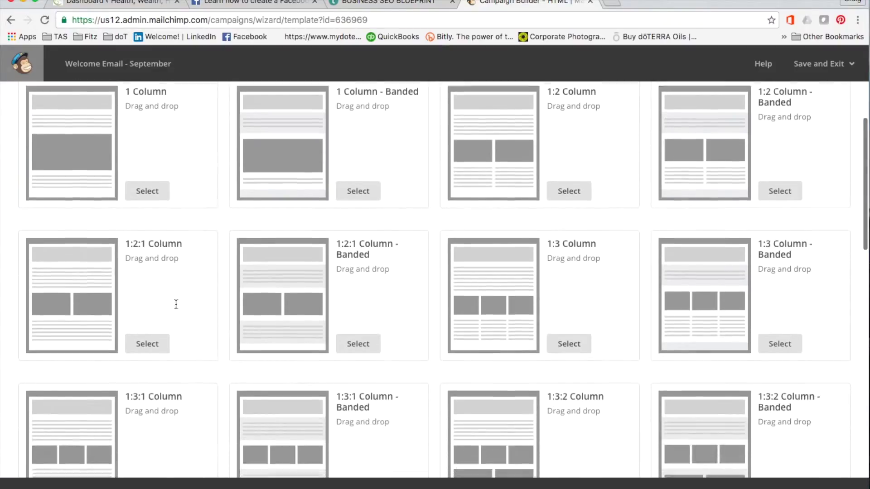
scroll(175, 304, up, 1)
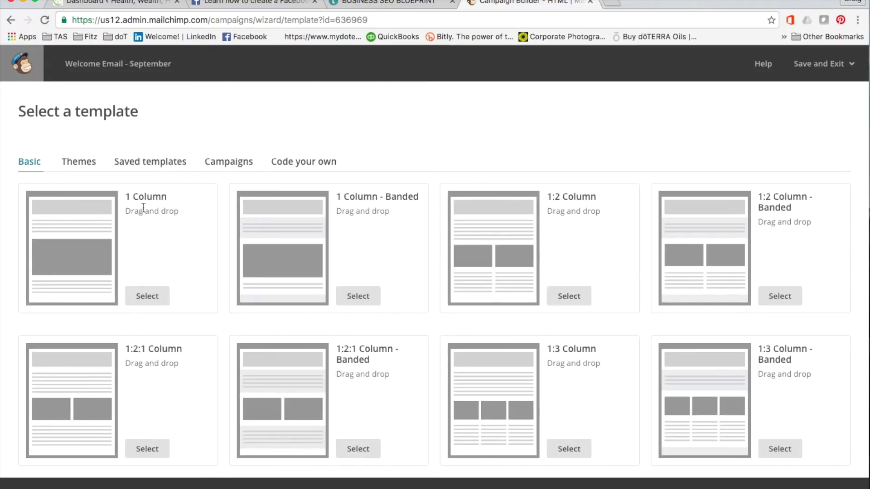
click(148, 298)
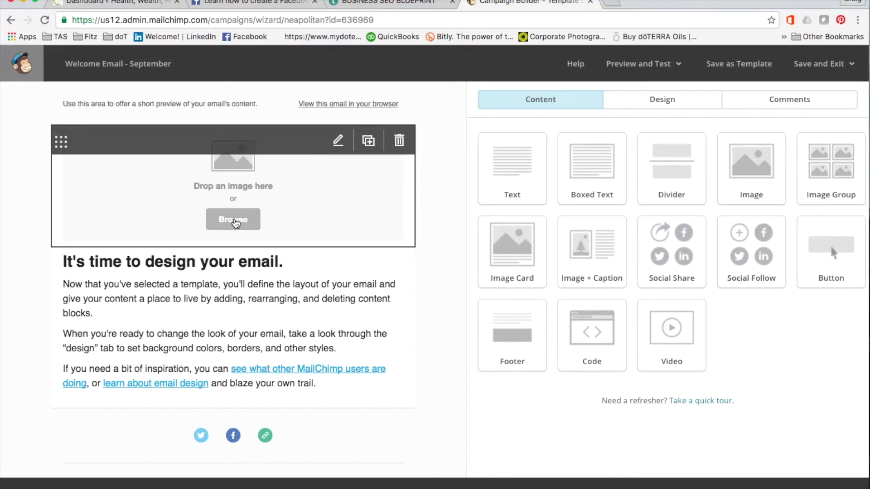
Upload Join Us.png from the Desktop and place it in the empty image block
click(235, 222)
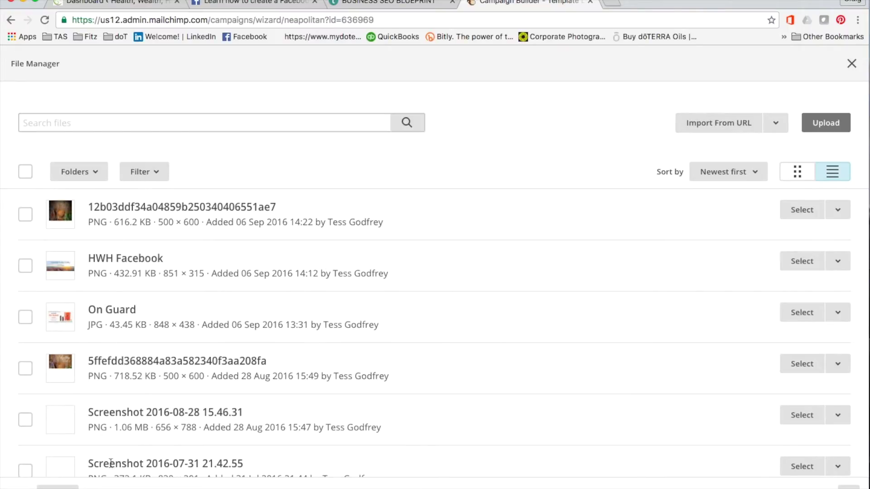
click(848, 126)
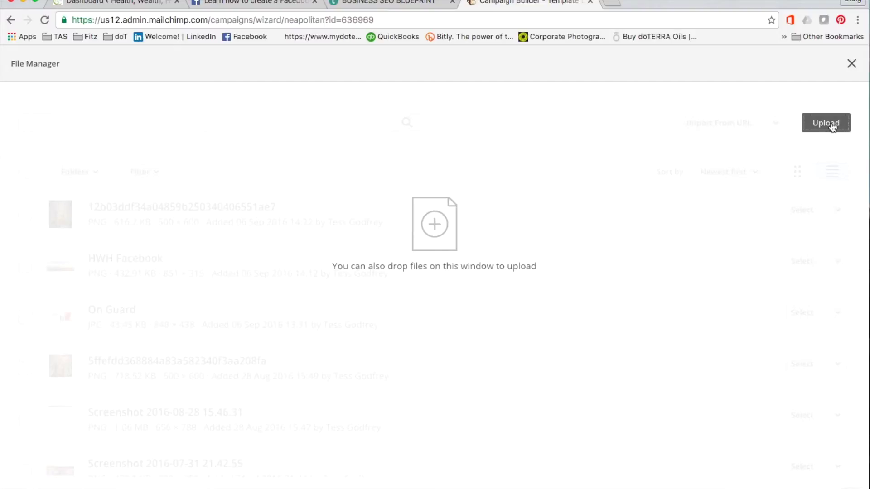
click(831, 122)
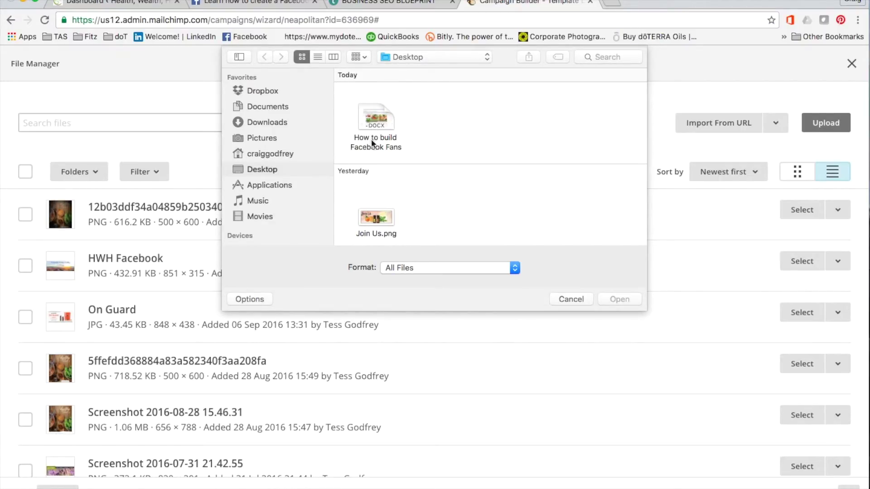
click(370, 224)
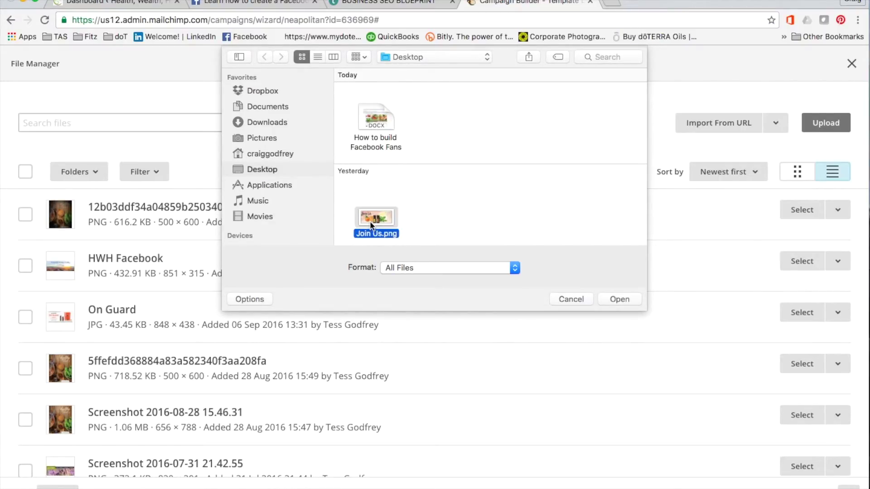
click(618, 299)
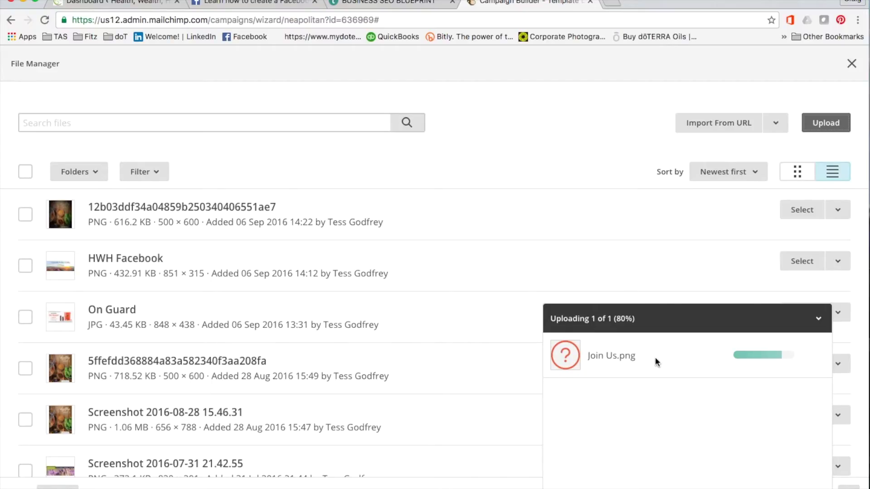
key(Escape)
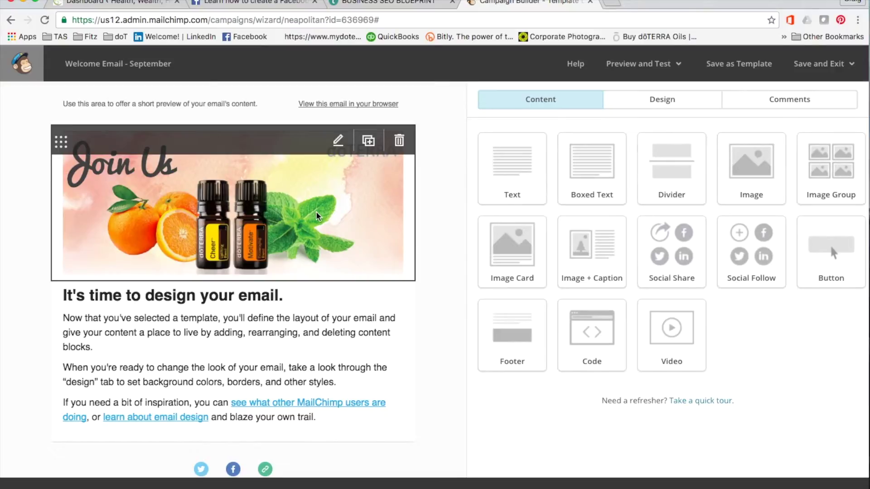
Set the Join Us image's alignment to Center and close the image editor
click(327, 222)
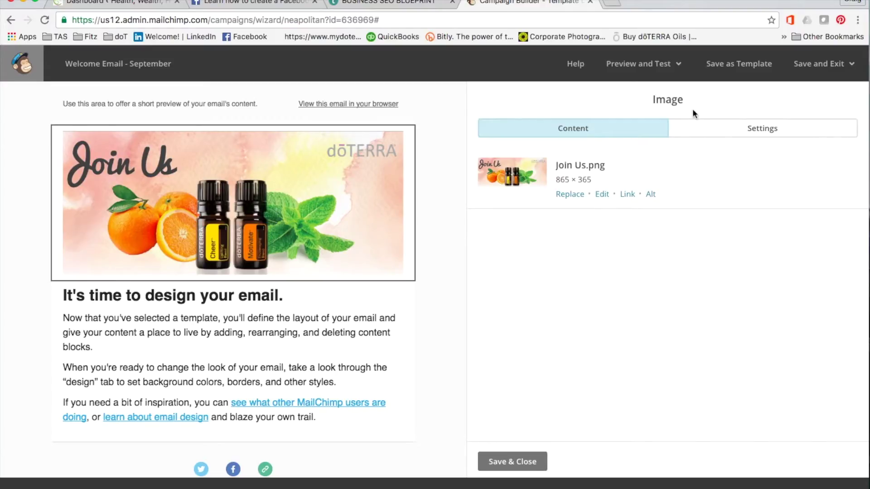
click(769, 129)
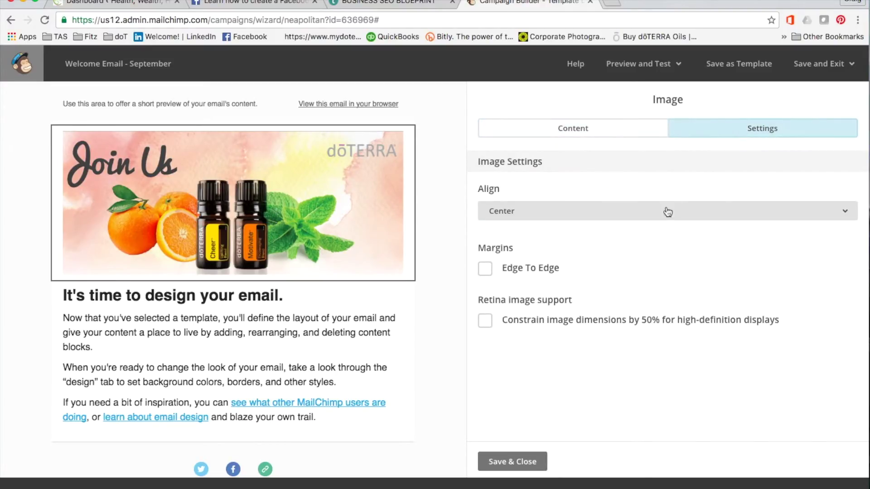
click(547, 216)
click(547, 215)
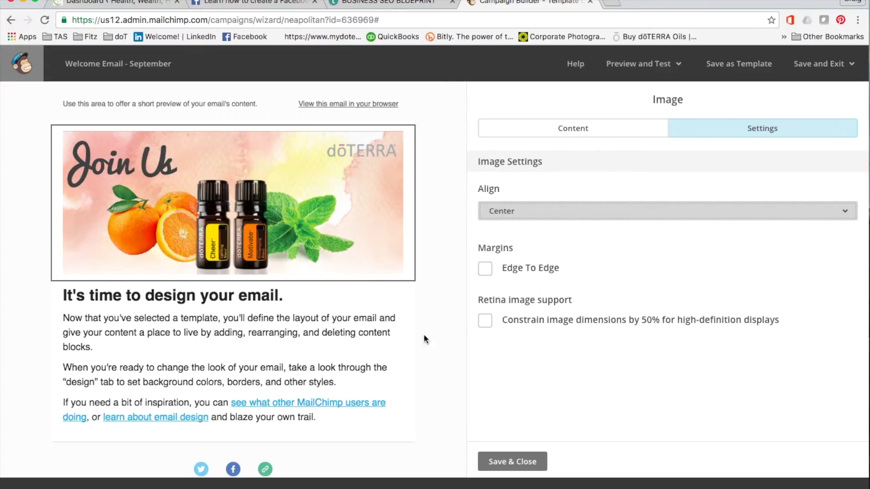
click(381, 351)
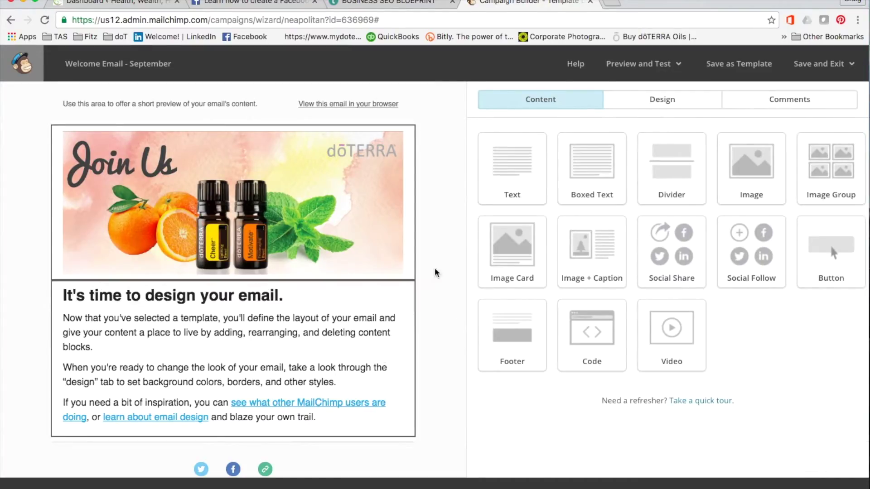
mouse_move(241, 348)
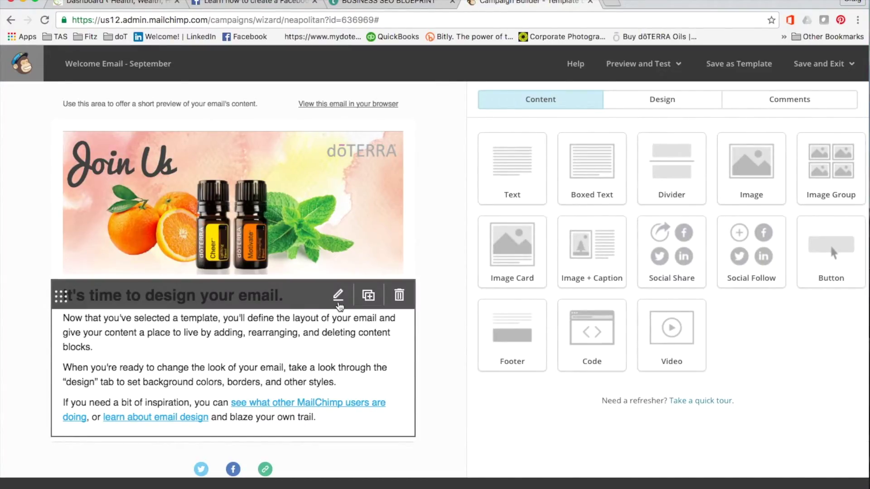
Replace the placeholder heading with 'Welcome to doTERRA'
click(338, 300)
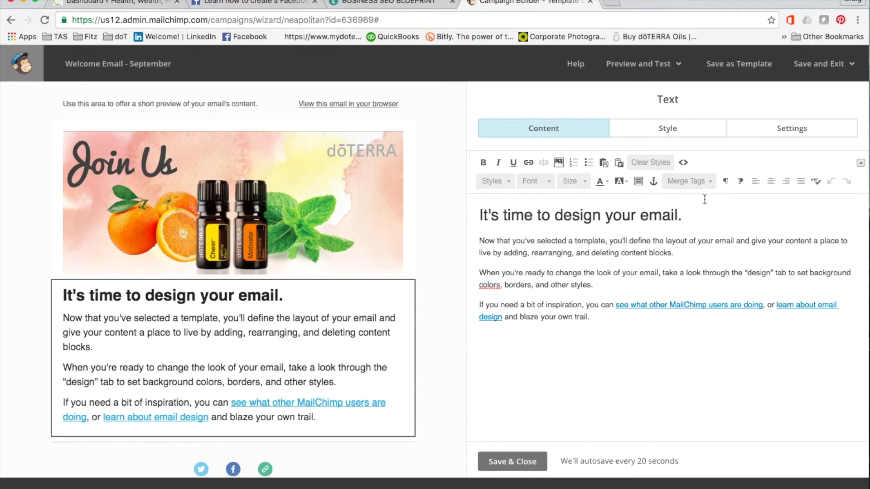
drag(689, 218, 469, 216)
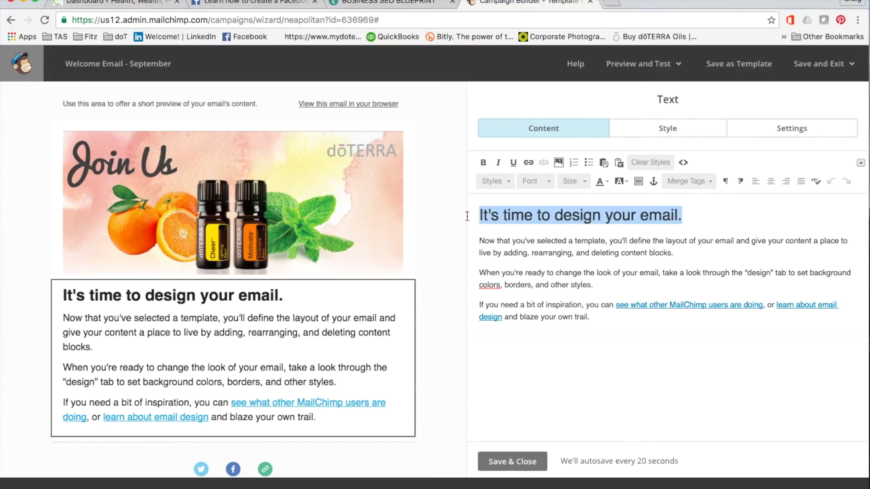
text(Welcome to )
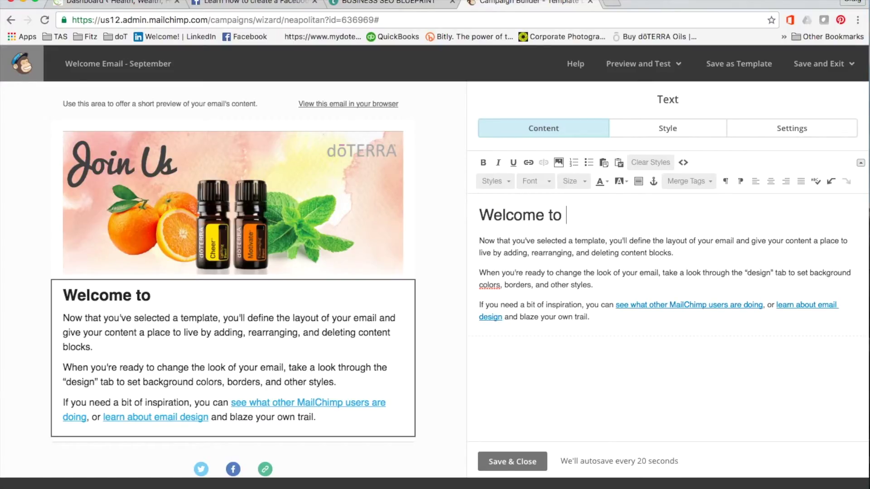
text(doTERRA)
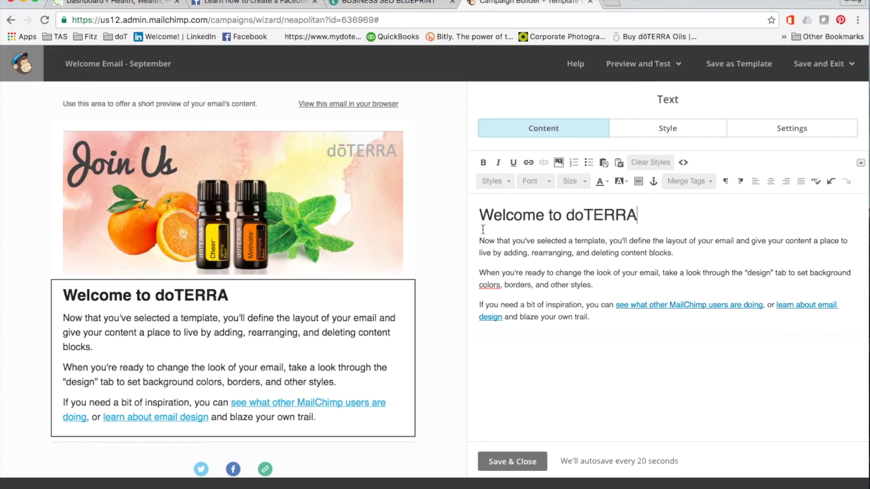
Make the heading bold, italic and underlined, coloured red
drag(637, 222, 483, 218)
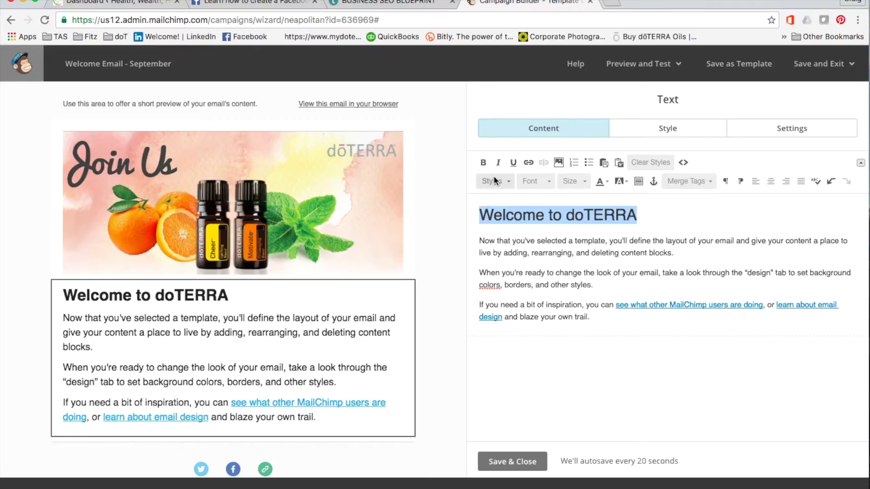
click(483, 164)
click(499, 162)
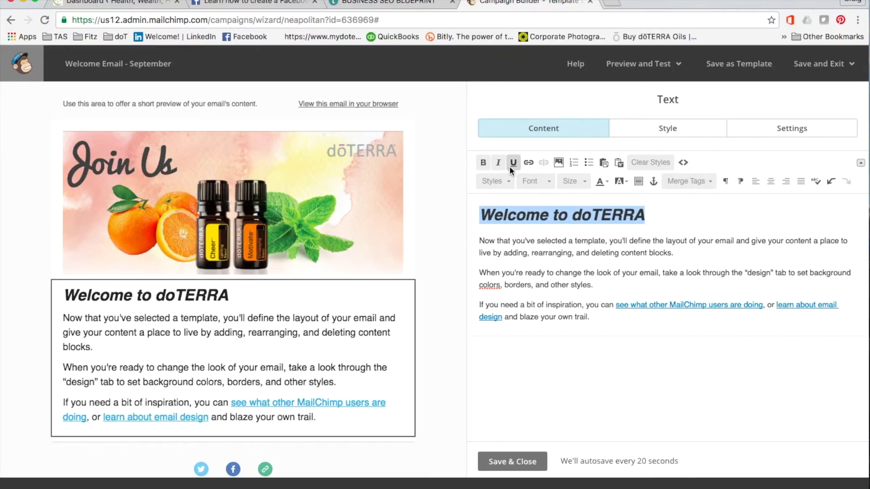
click(513, 163)
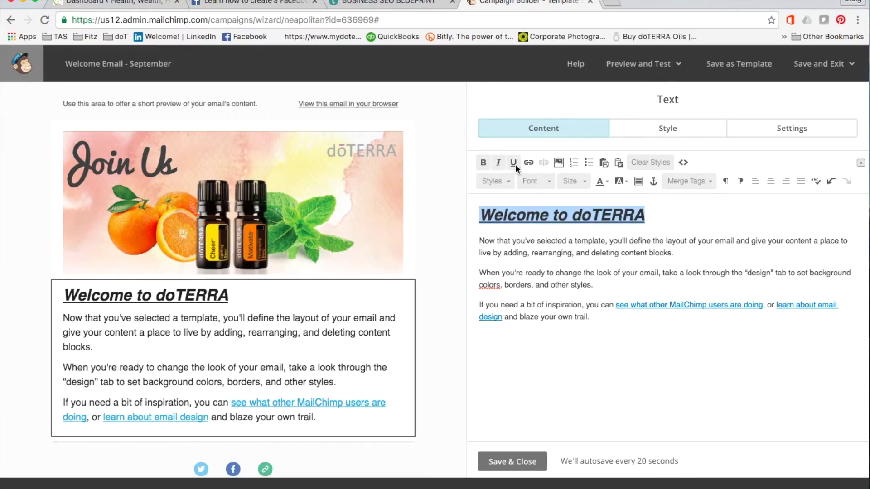
click(607, 182)
click(601, 228)
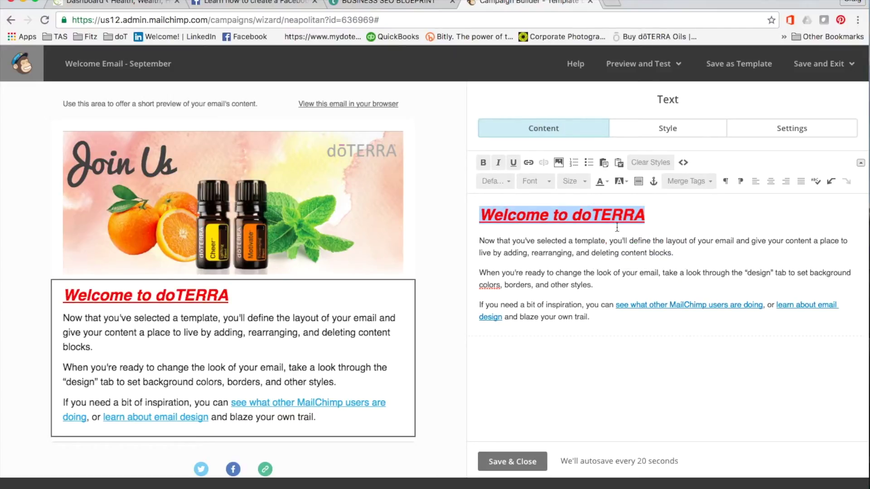
click(603, 182)
Recolour the heading purple and replace the body paragraphs with 'Add in text here.' and 'Say hello,'
click(669, 218)
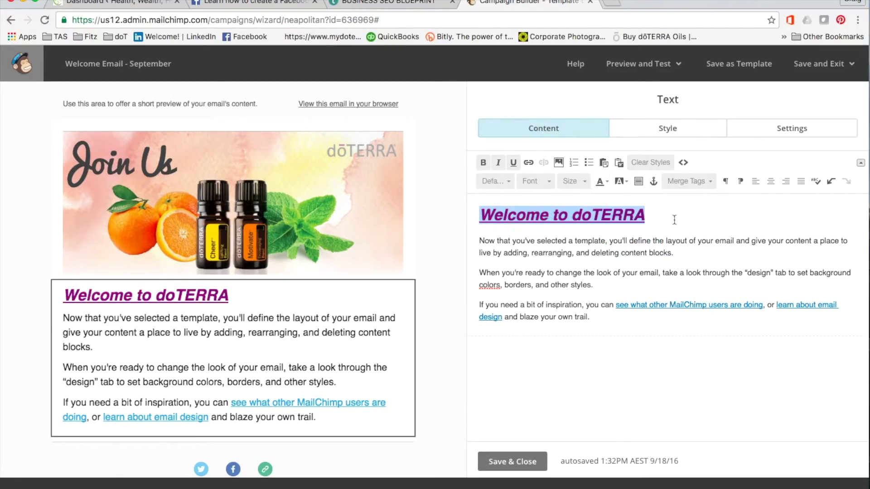
click(685, 218)
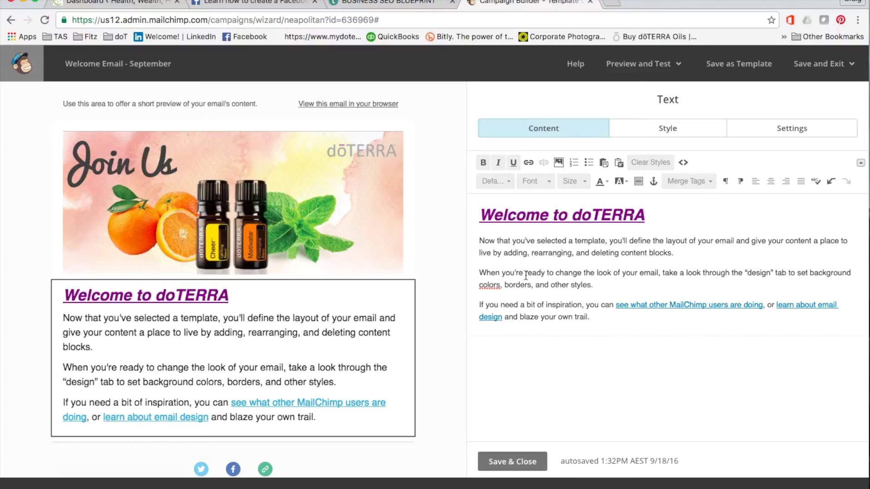
drag(589, 322, 476, 243)
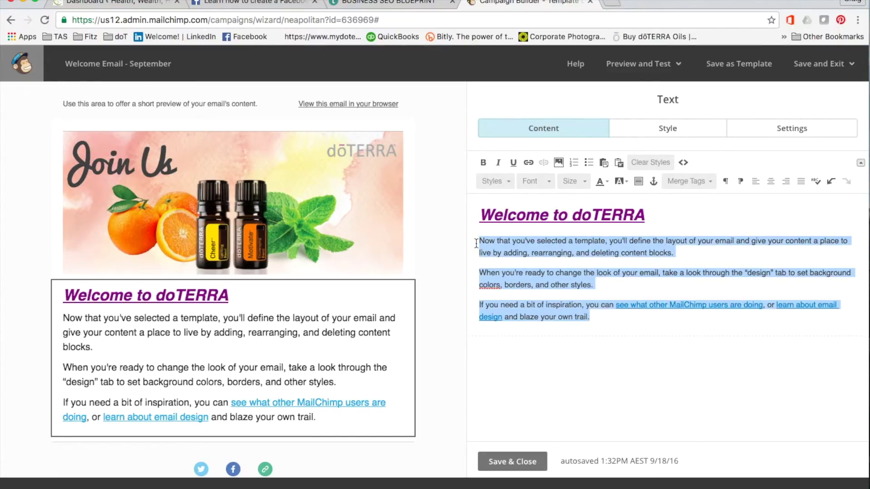
text(Add in text here.)
key(Return)
text(Say hello,)
key(Return)
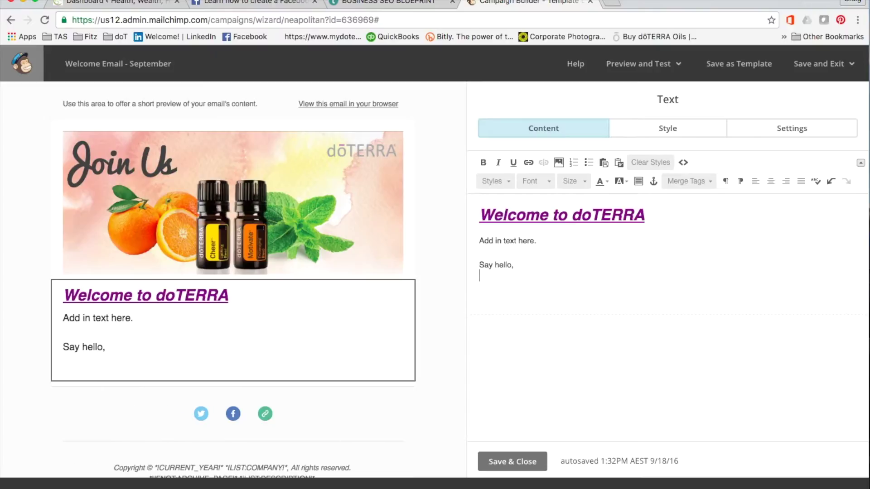
key(Return)
text(Tell them )
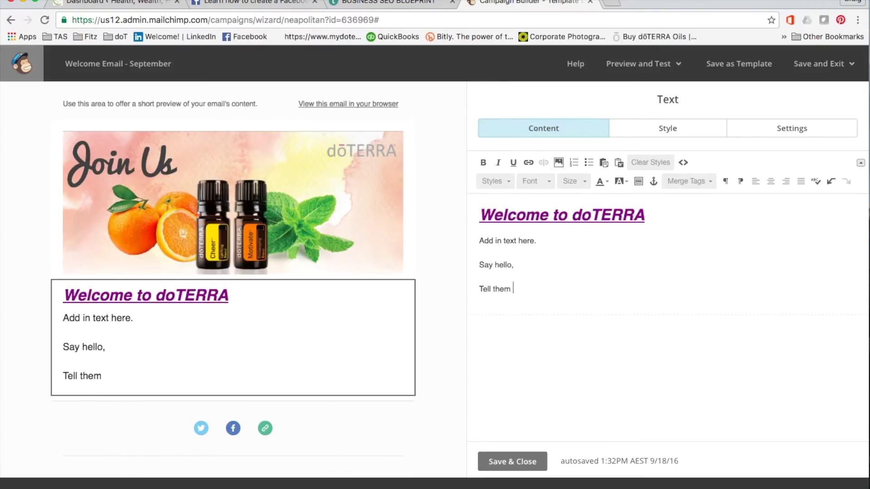
text(about your fav)
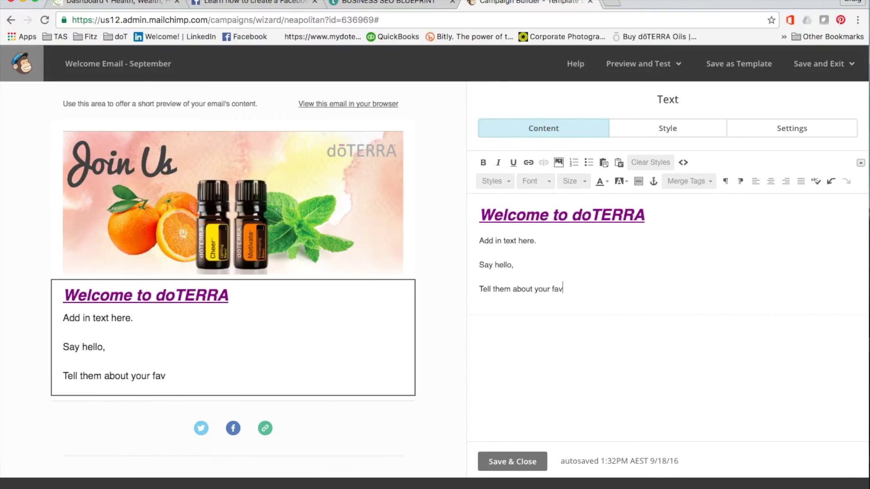
text(ourite website)
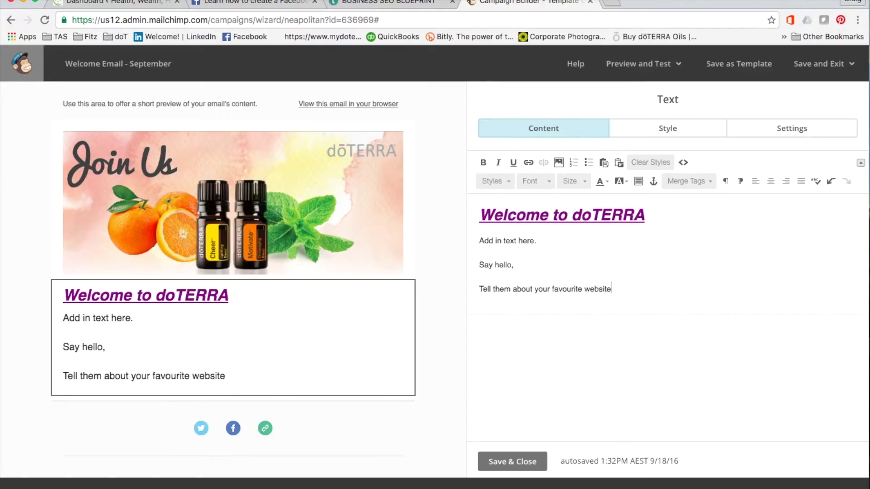
text(:)
key(Return)
text(www)
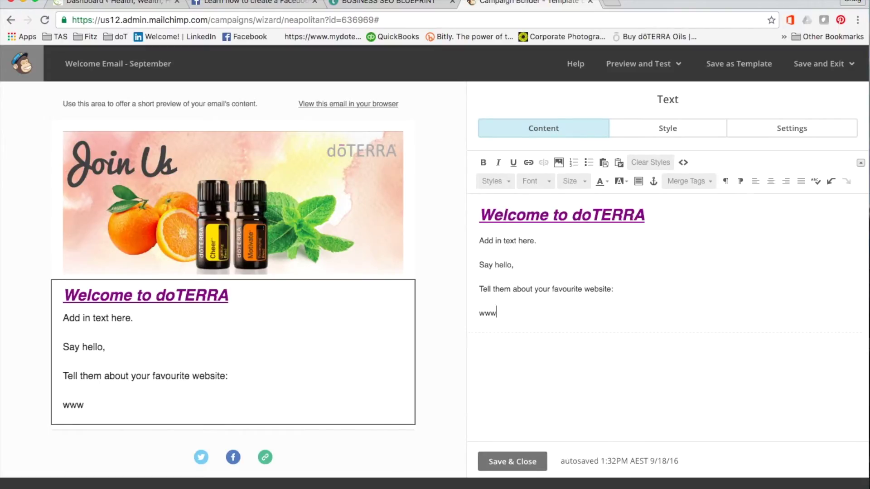
text(.healthwe)
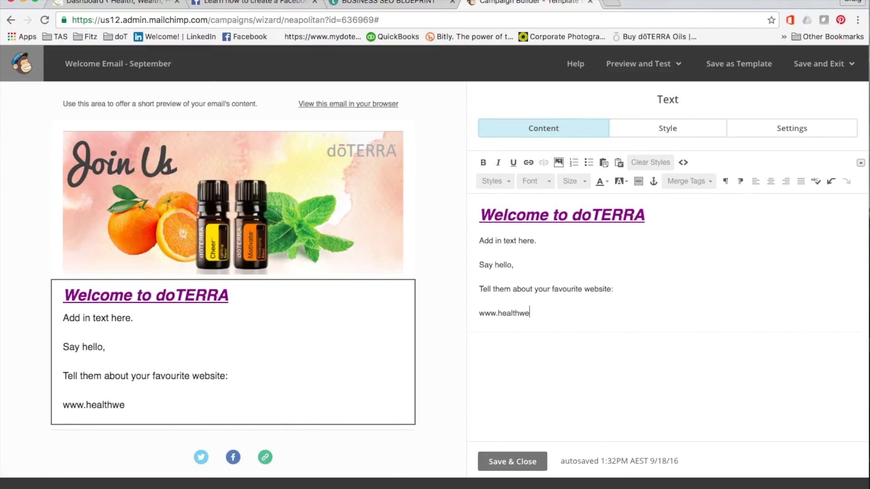
text(althhappines)
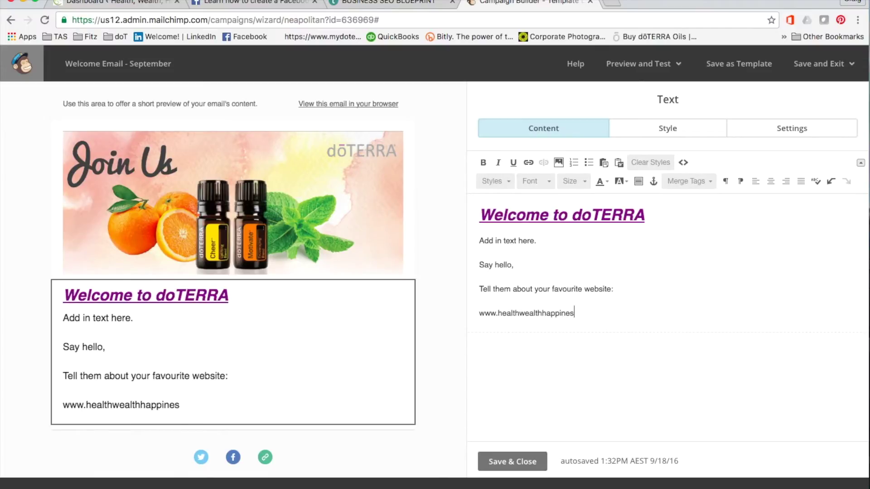
text(s.com.au)
key(Return)
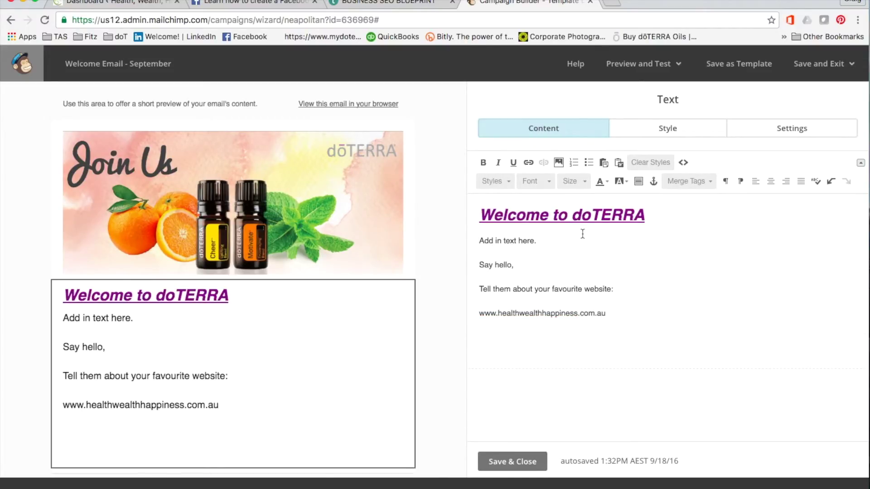
drag(608, 314, 481, 314)
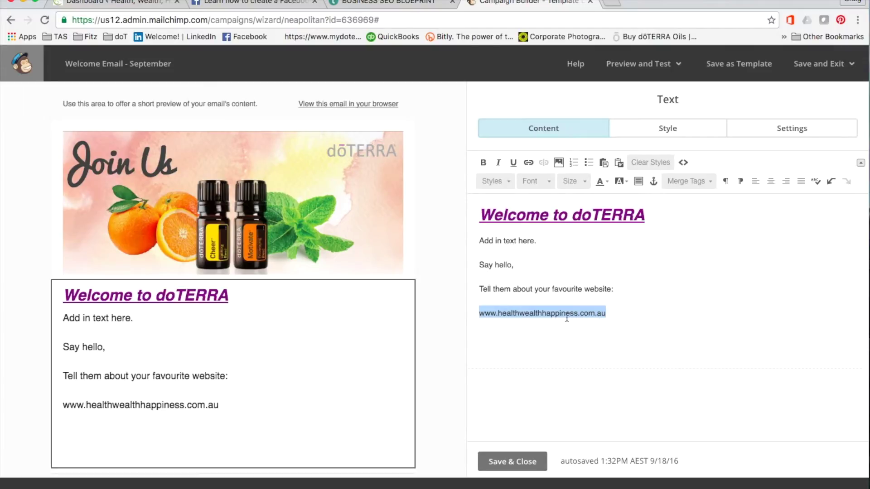
click(529, 162)
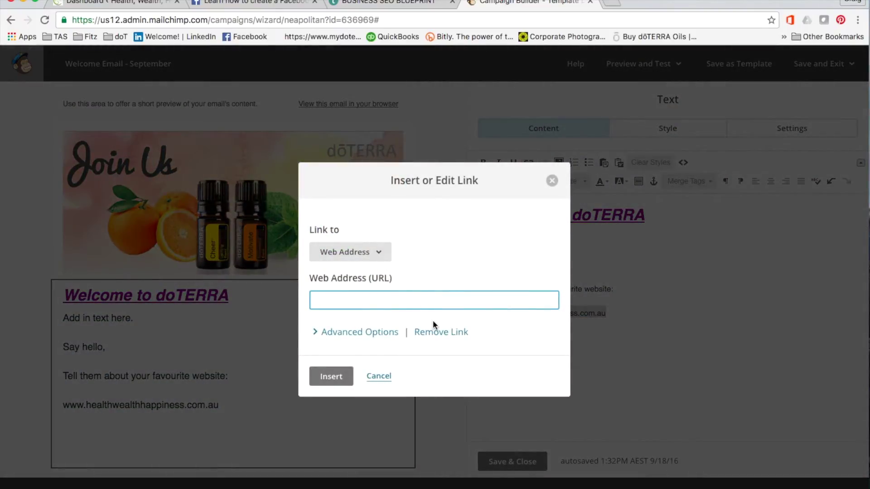
text(www.healthwealthhappine)
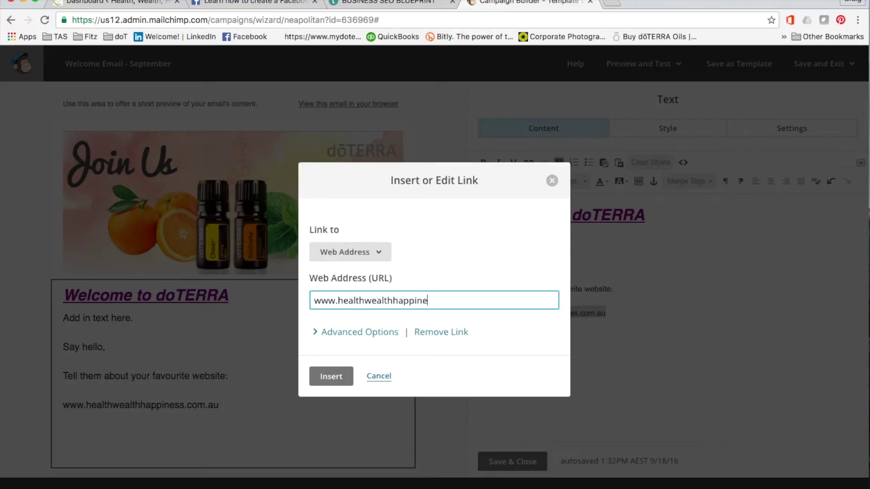
text(ss.com.au)
click(339, 377)
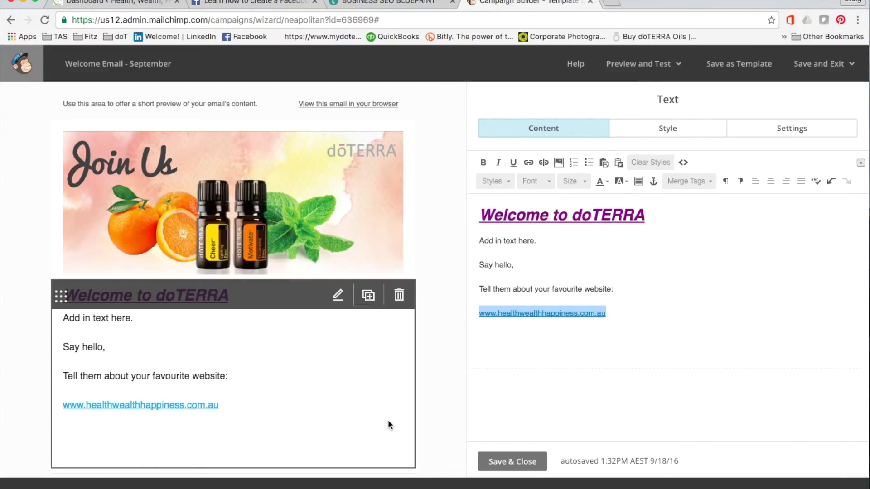
Add 'Thanks and keep well,' and the sender's first name on separate lines below the link
scroll(449, 305, down, 3)
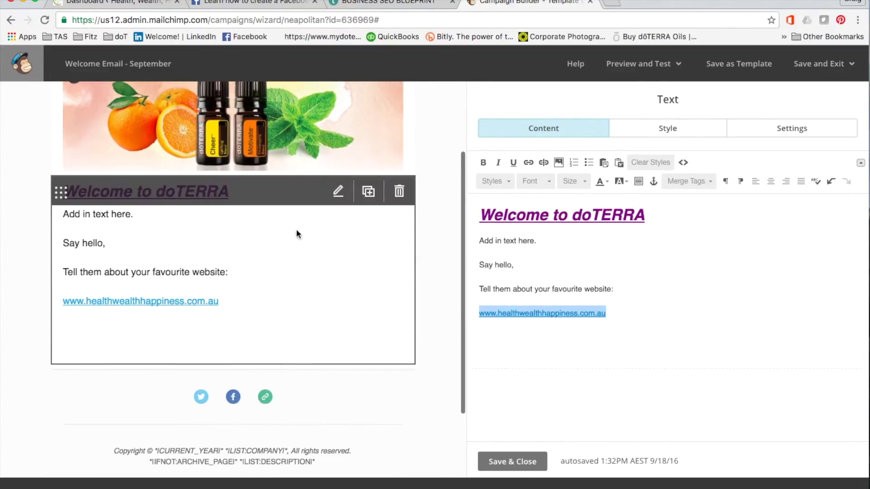
scroll(287, 293, up, 1)
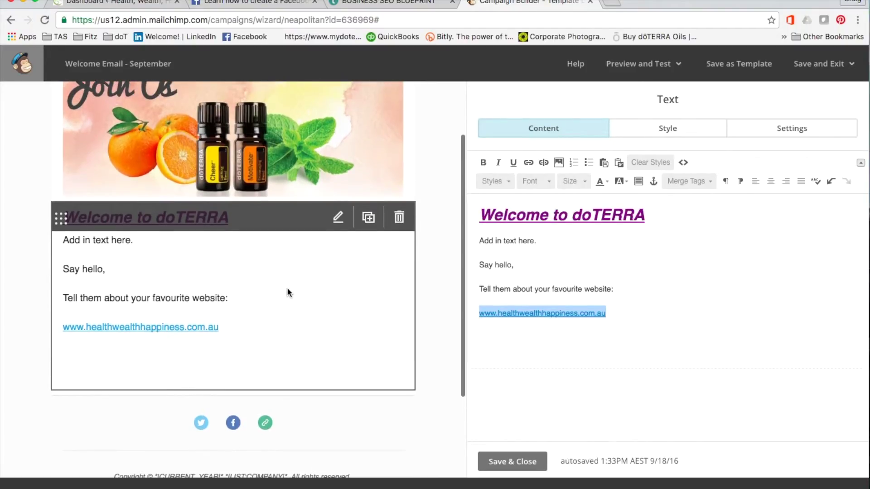
click(656, 316)
key(Return)
text(Thanks and keep well,)
key(Return)
text(Craig)
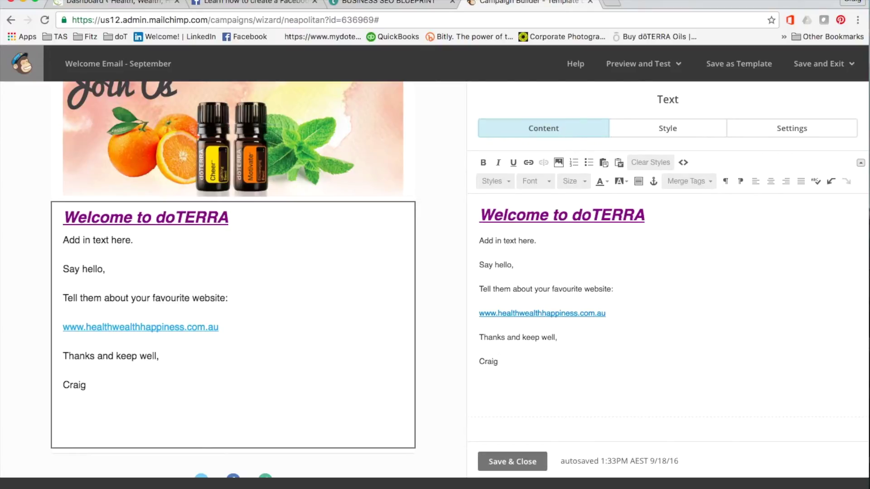
key(Return)
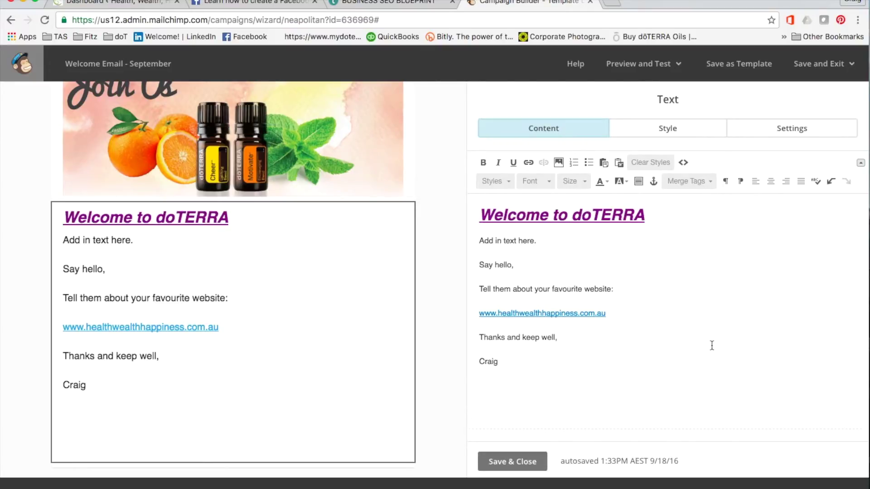
Save the text block, open the Social Follow block settings, and switch to the Facebook help tab
click(521, 462)
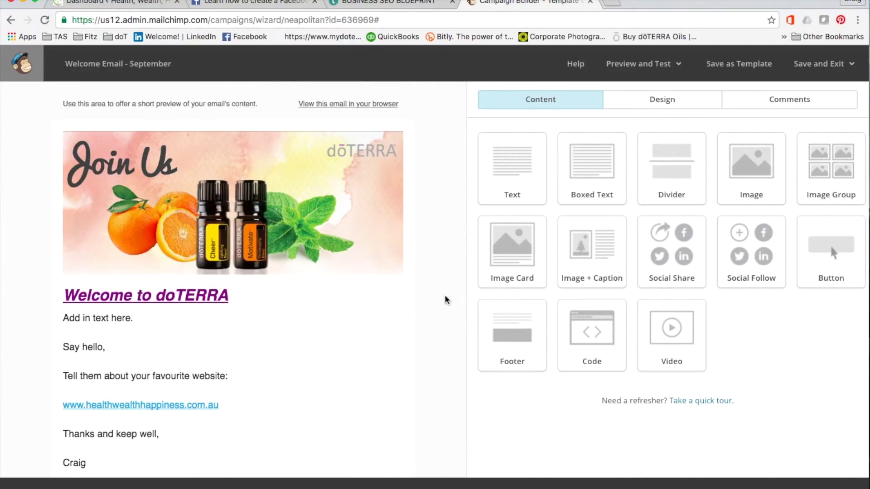
scroll(446, 300, down, 3)
scroll(446, 299, down, 3)
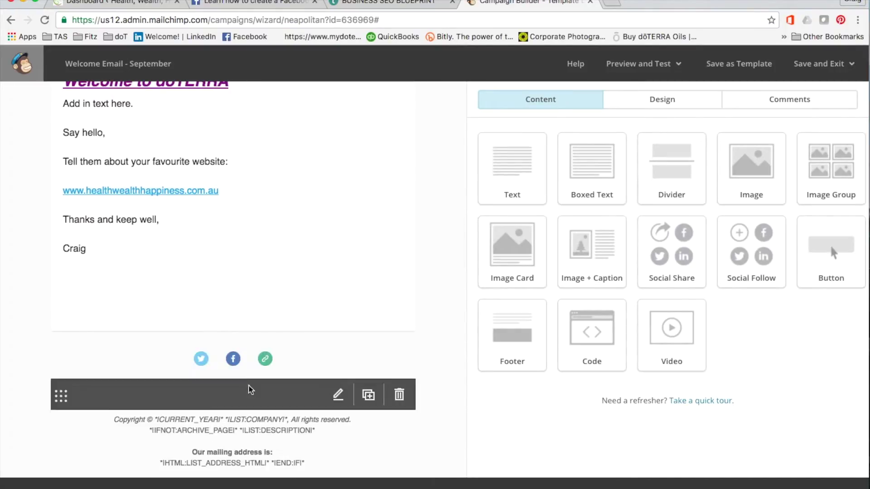
click(236, 361)
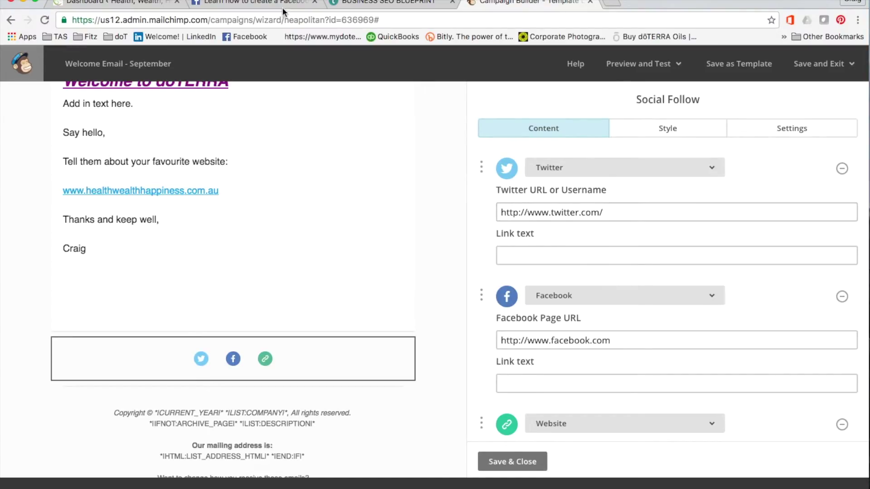
click(251, 3)
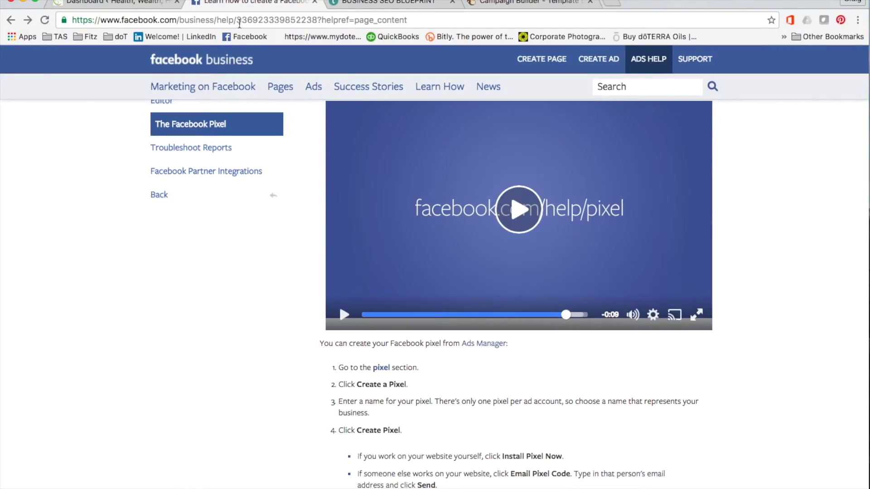
Copy the Essentially Healthy, Wellthy and Happy! Facebook group's URL and return to MailChimp
click(254, 40)
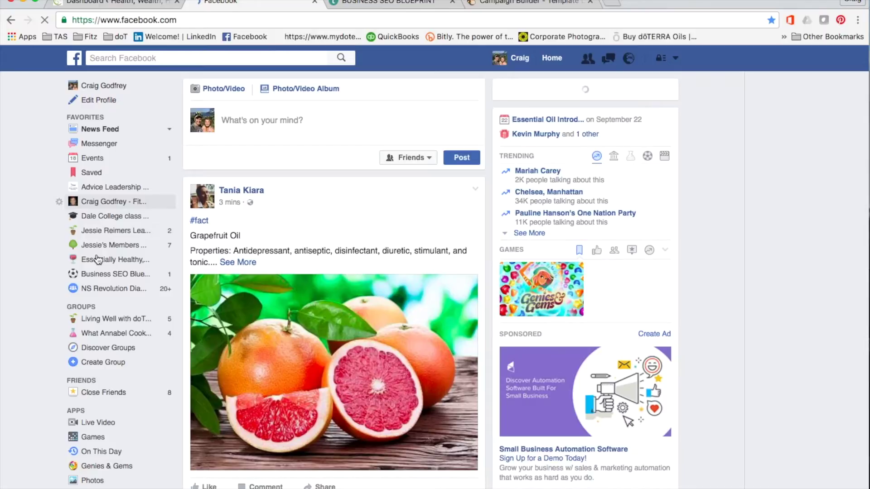
click(98, 260)
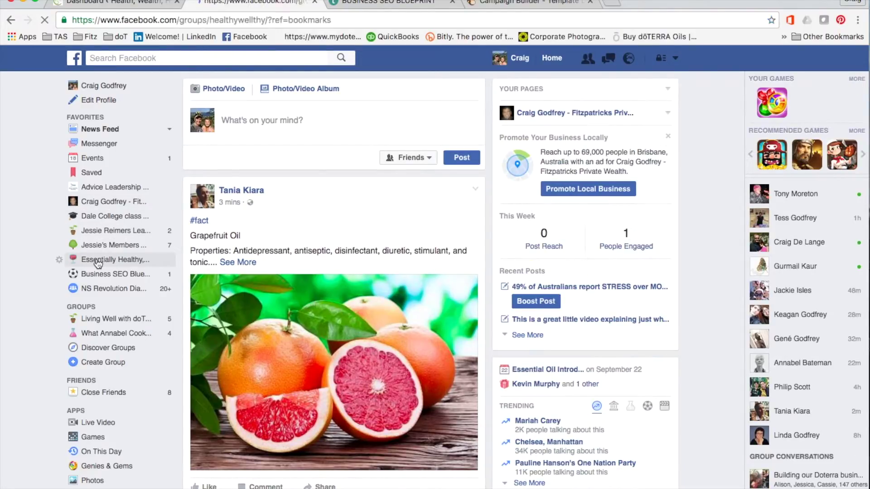
click(198, 21)
key(super+c)
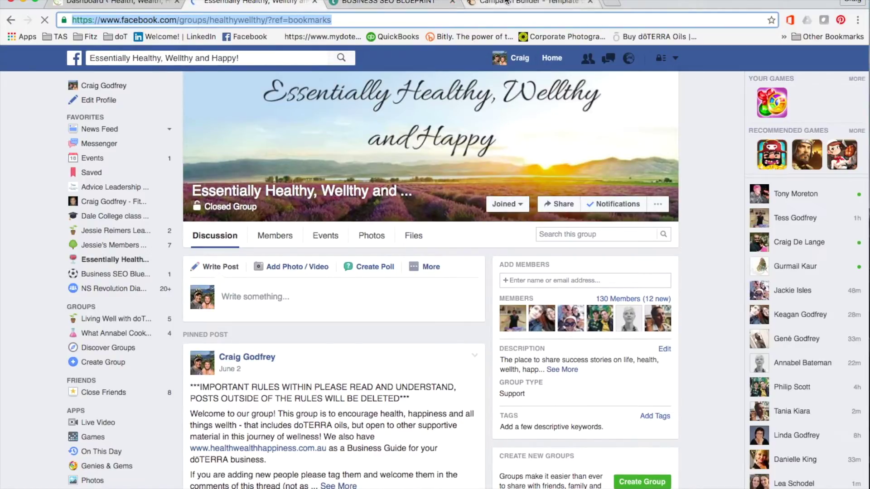
click(530, 4)
mouse_move(167, 380)
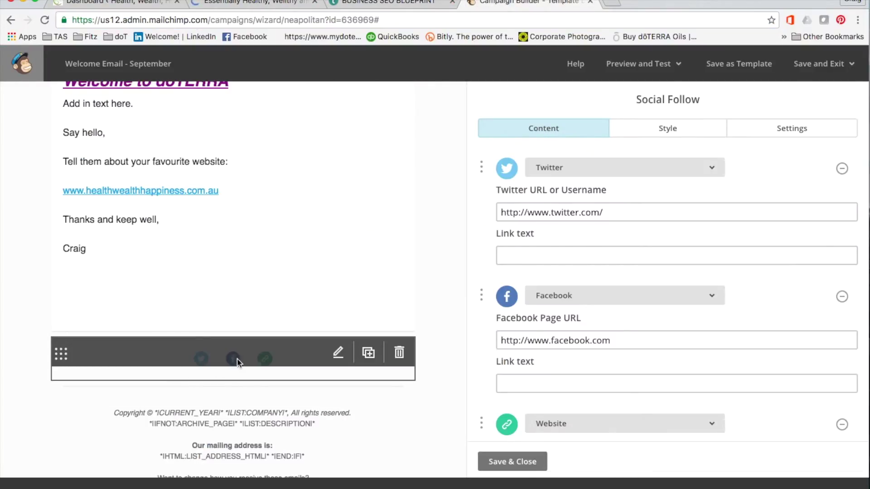
drag(611, 341, 485, 343)
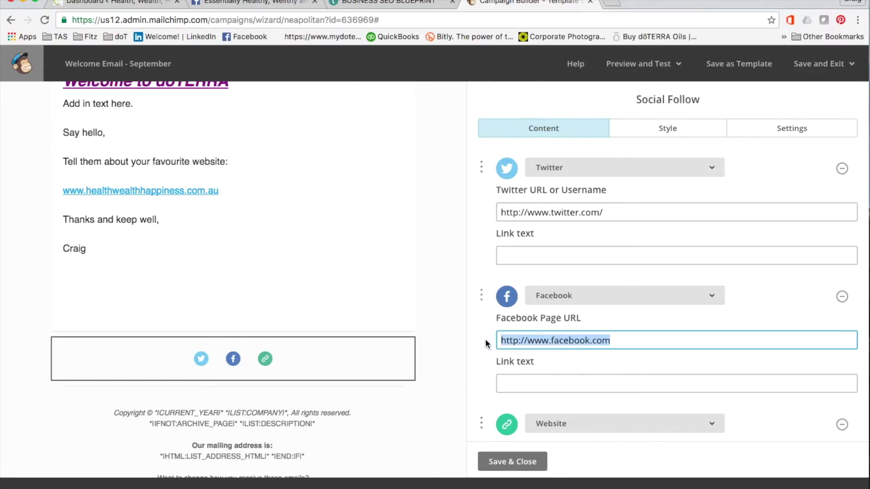
key(super+v)
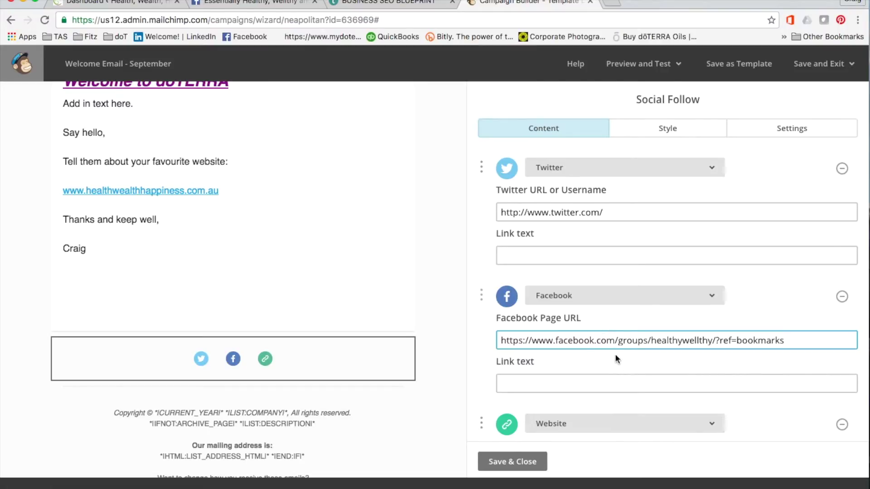
drag(609, 214, 460, 216)
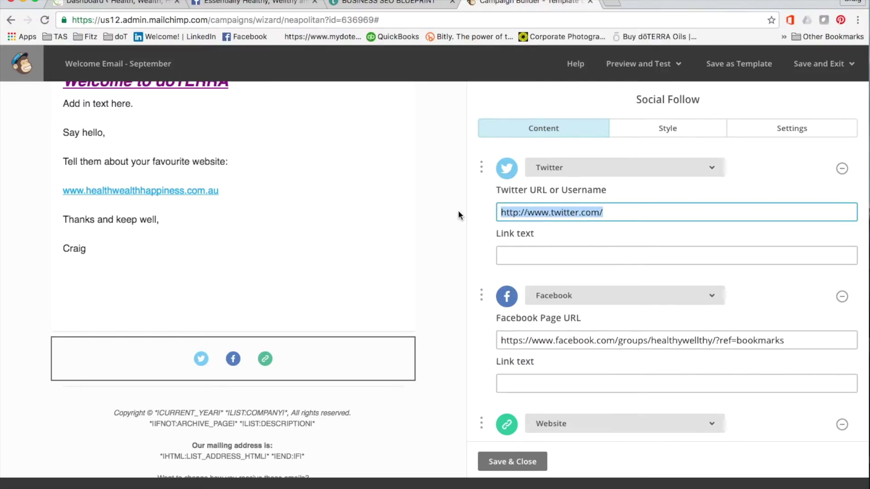
key(BackSpace)
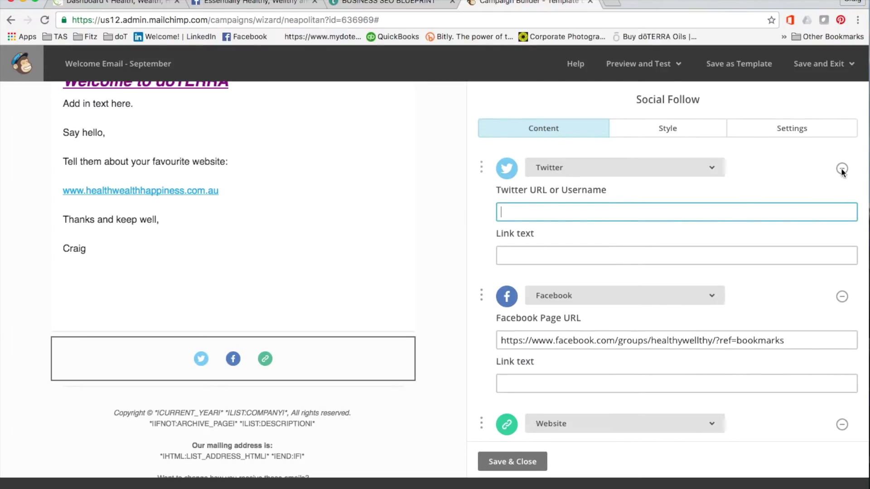
click(842, 172)
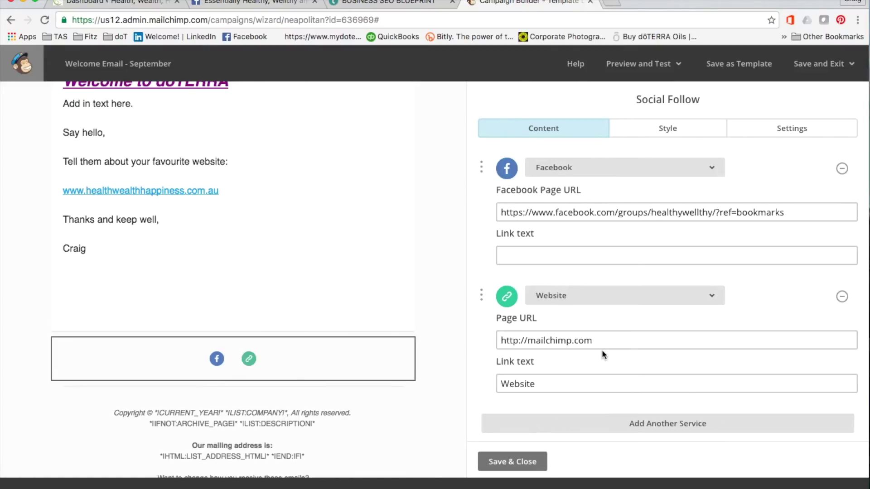
drag(607, 343, 481, 345)
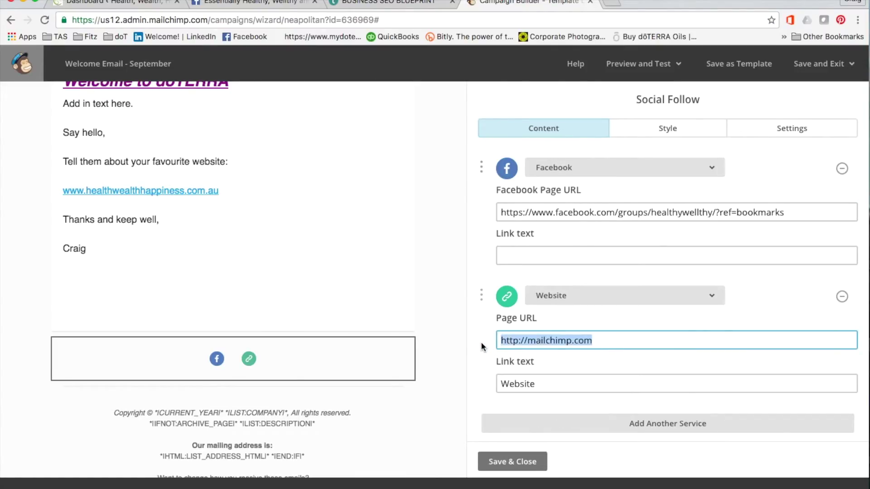
text(www)
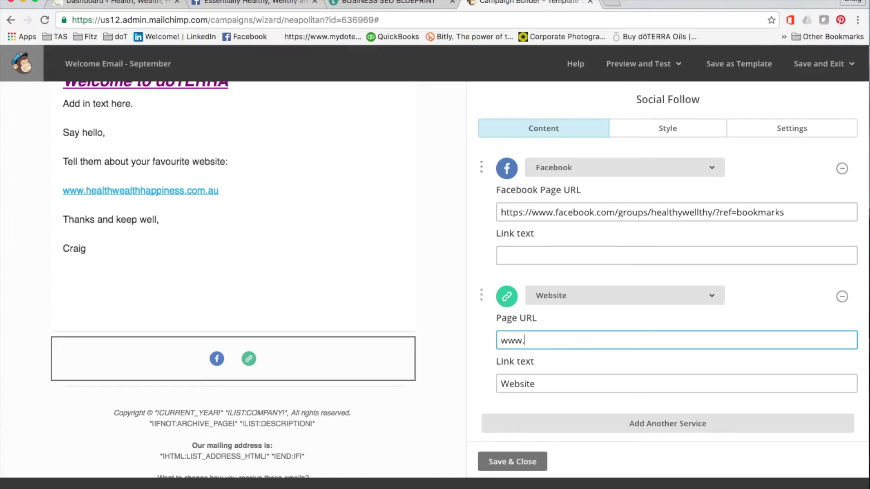
text(.healthwealthhappiness.com.au)
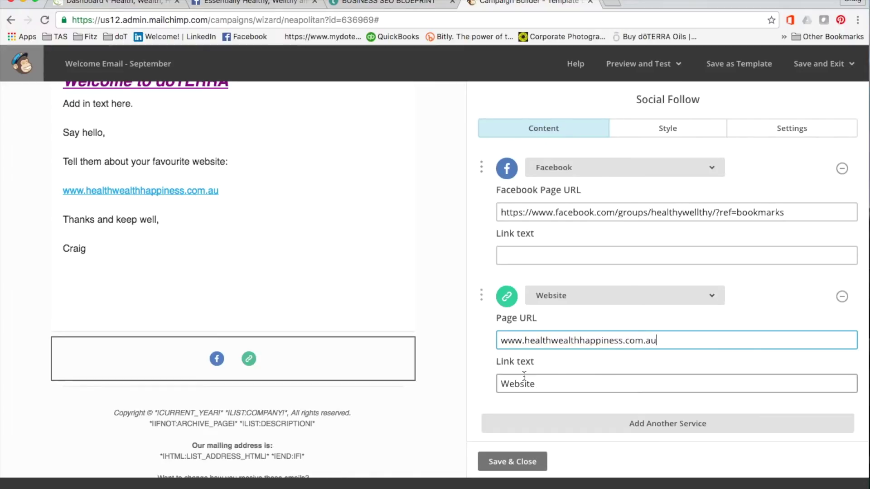
click(526, 461)
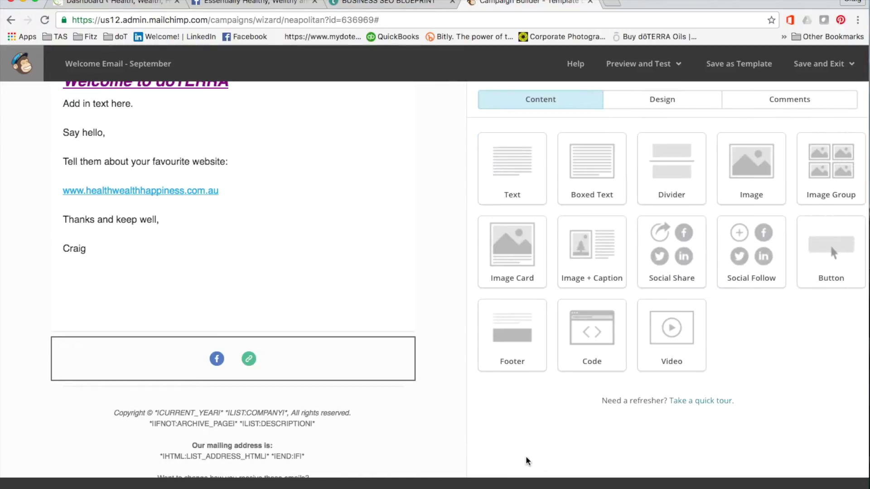
Insert a Divider block above the social icons and save it
mouse_move(230, 358)
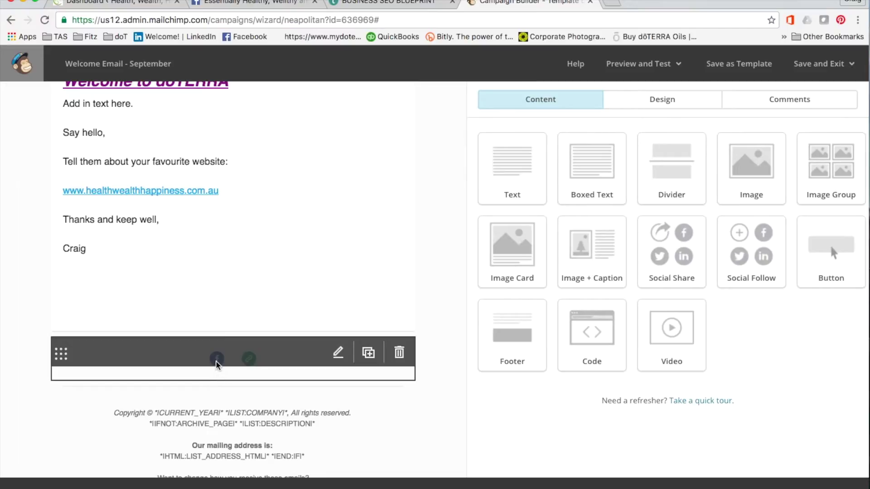
scroll(340, 272, up, 5)
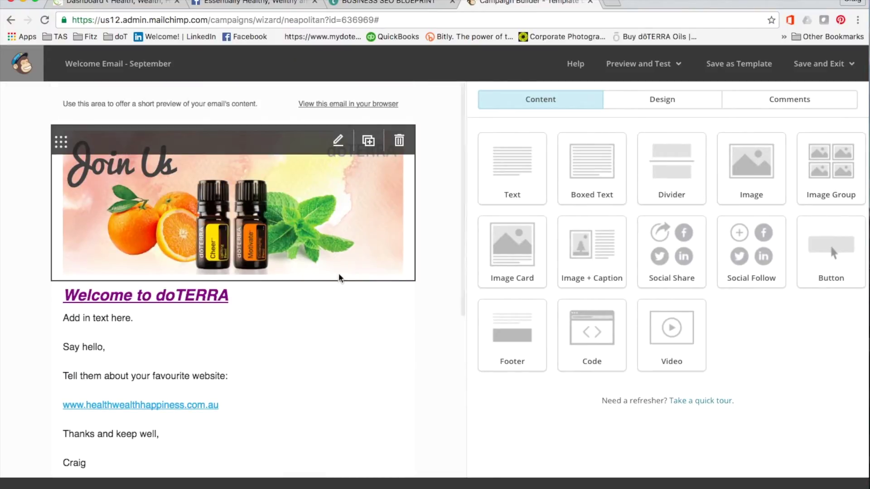
scroll(344, 313, down, 6)
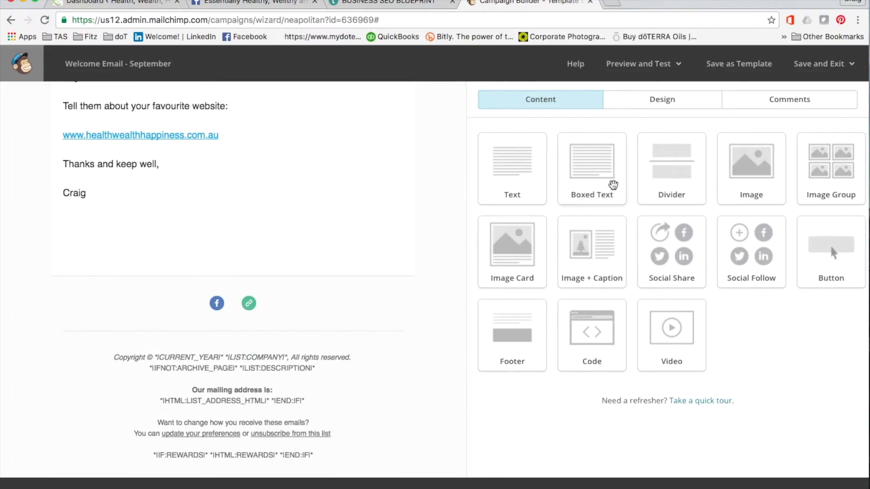
drag(675, 166, 200, 279)
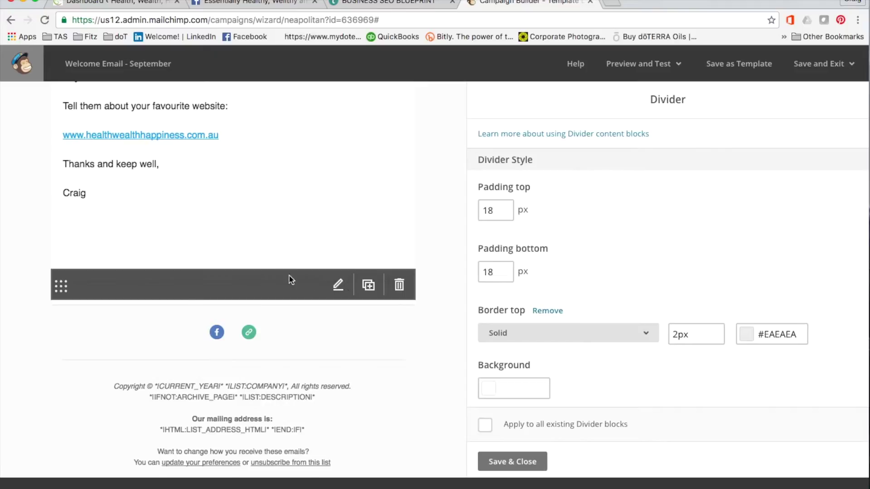
scroll(317, 123, up, 6)
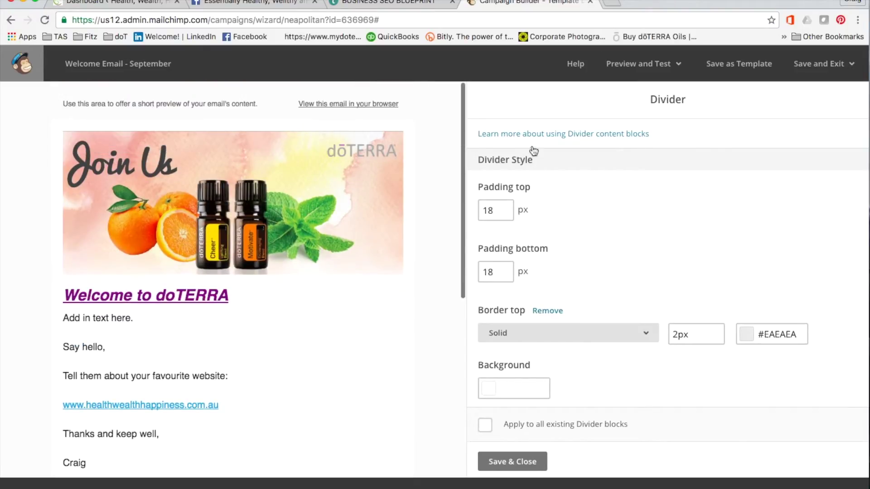
click(507, 461)
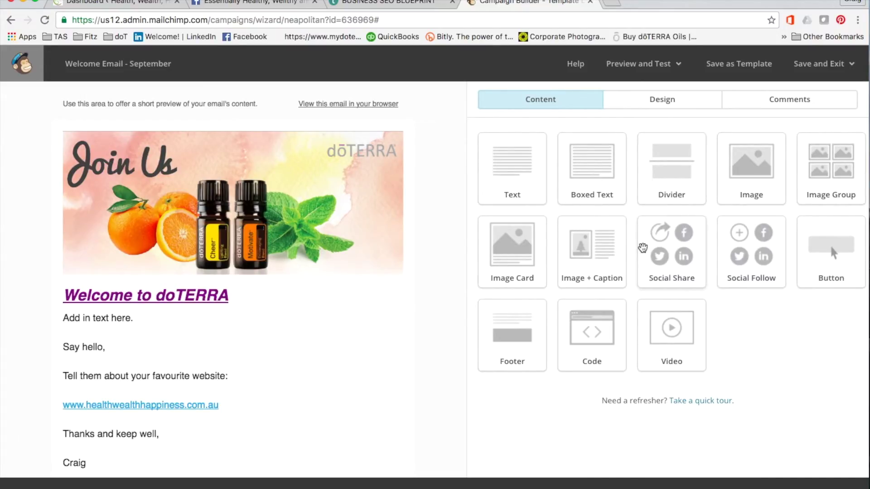
drag(671, 331, 214, 280)
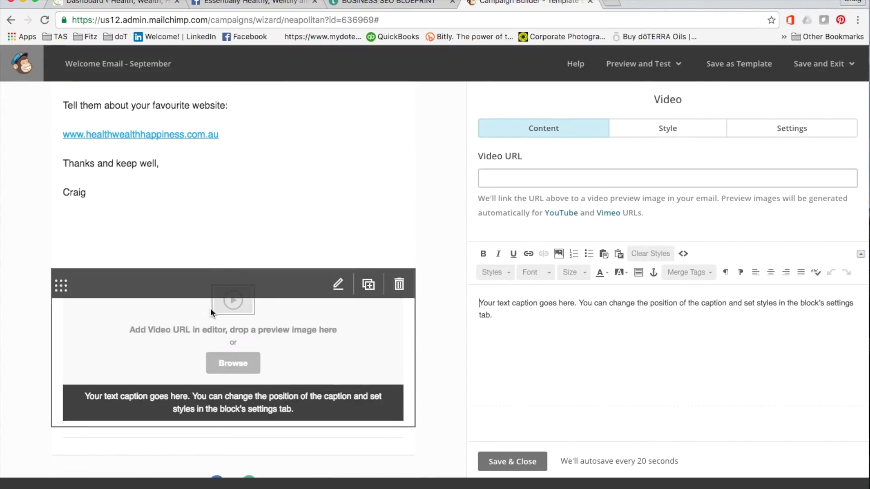
Get the youtu.be share link for the Introducing dōTERRA video from the doT bookmarks, then return to Mailchimp
click(612, 2)
click(118, 36)
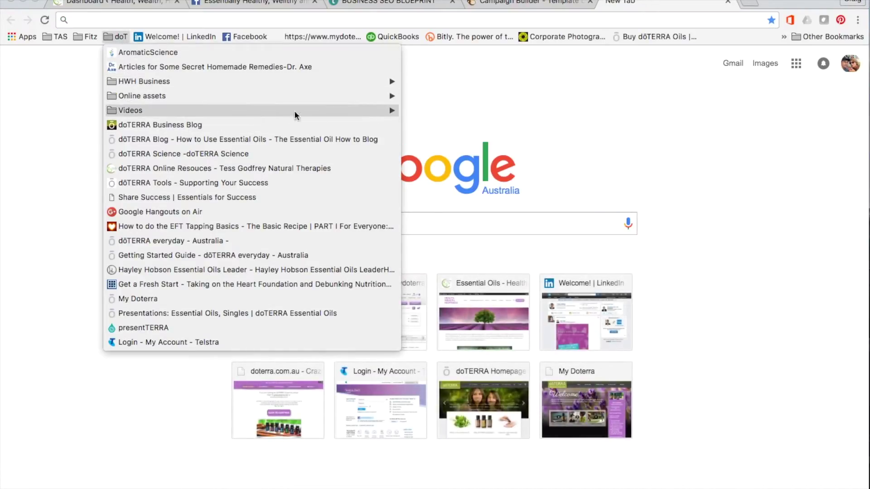
mouse_move(388, 114)
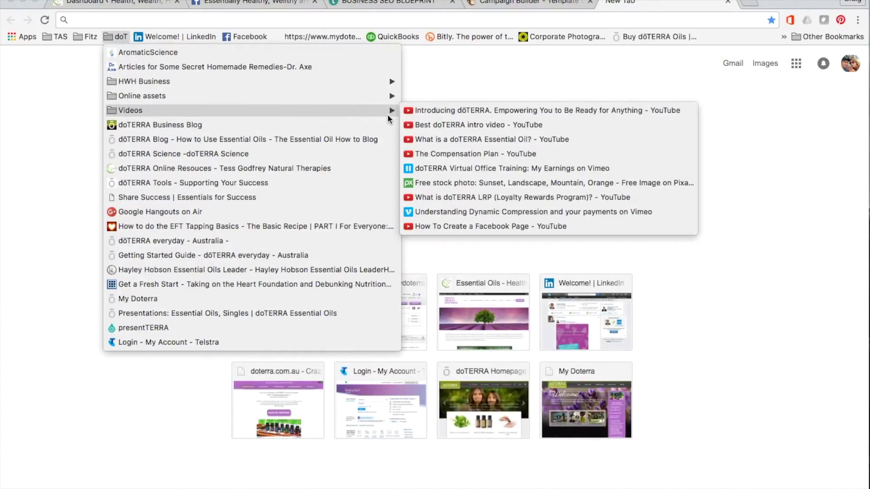
click(465, 110)
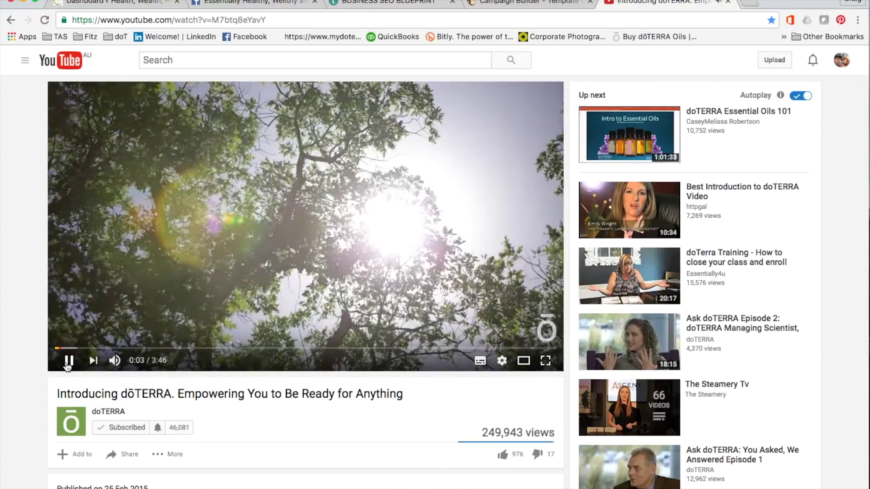
click(69, 361)
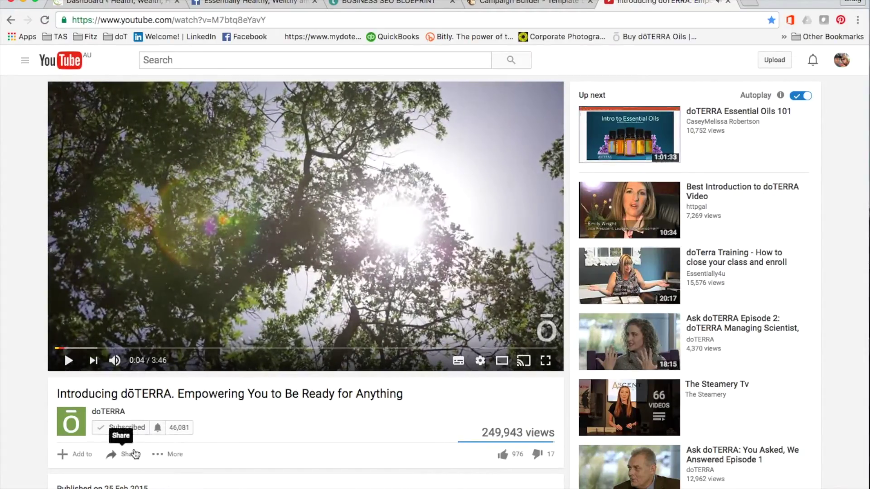
click(134, 454)
scroll(206, 340, down, 5)
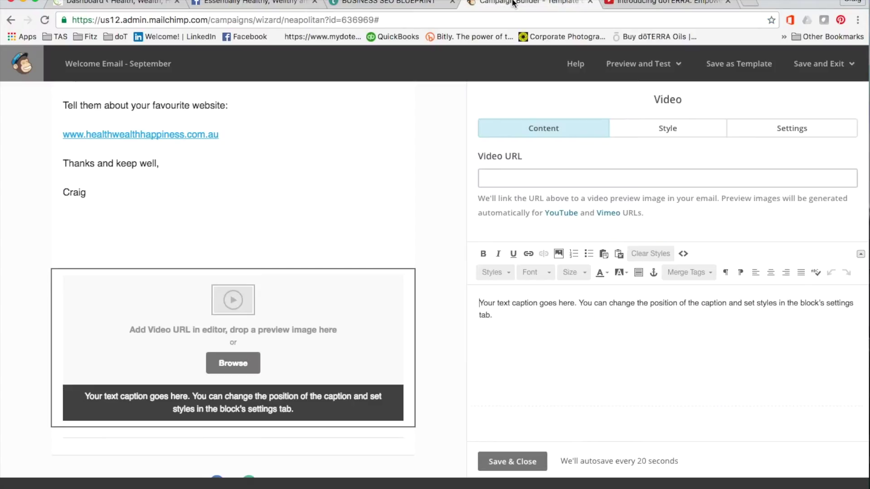
click(514, 4)
click(520, 173)
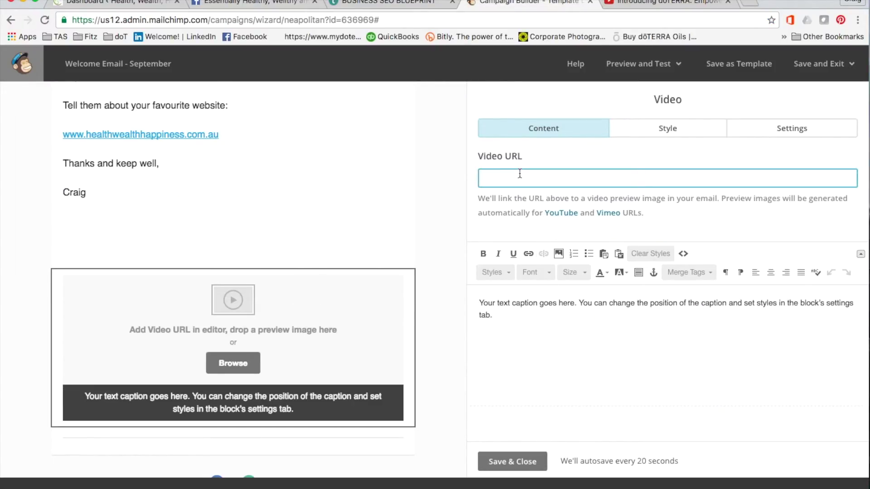
Set the video block to the YouTube link, captioned 'Introduction to doTERRA - Click HERE.'
text(https://youtu.be/M7btq8eYavY)
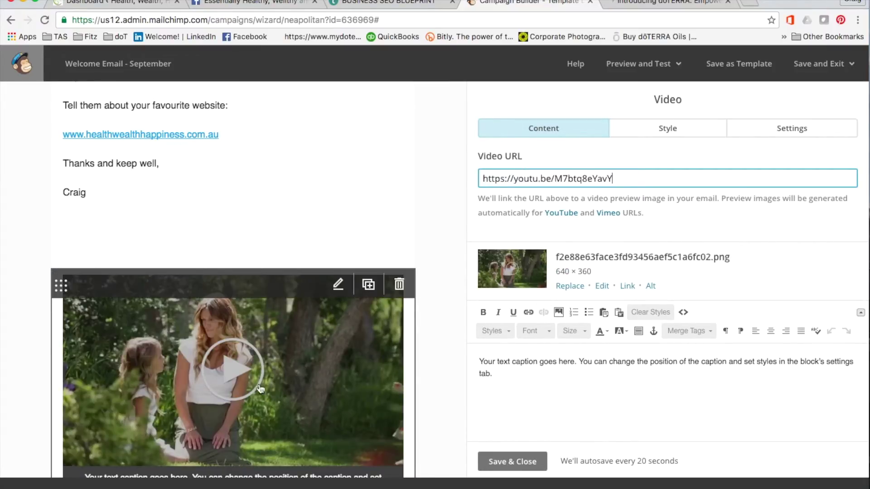
scroll(284, 164, down, 5)
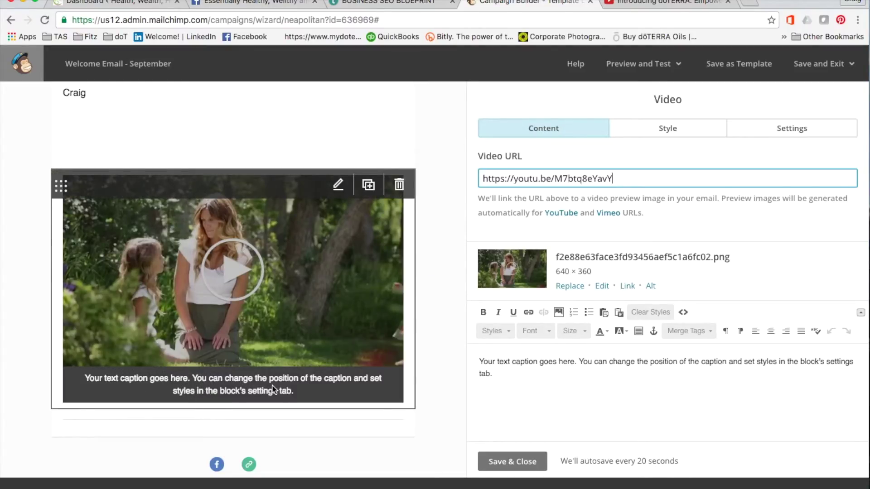
drag(500, 374, 477, 361)
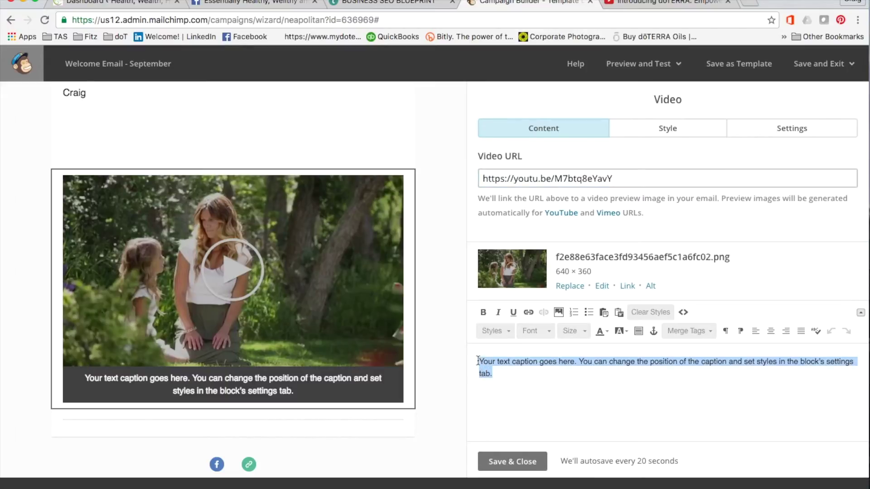
text(Introd)
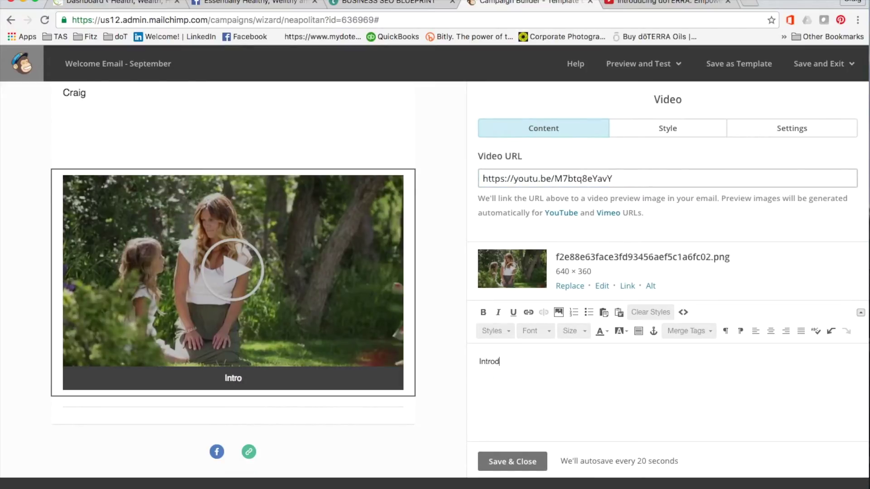
text(uction to doT)
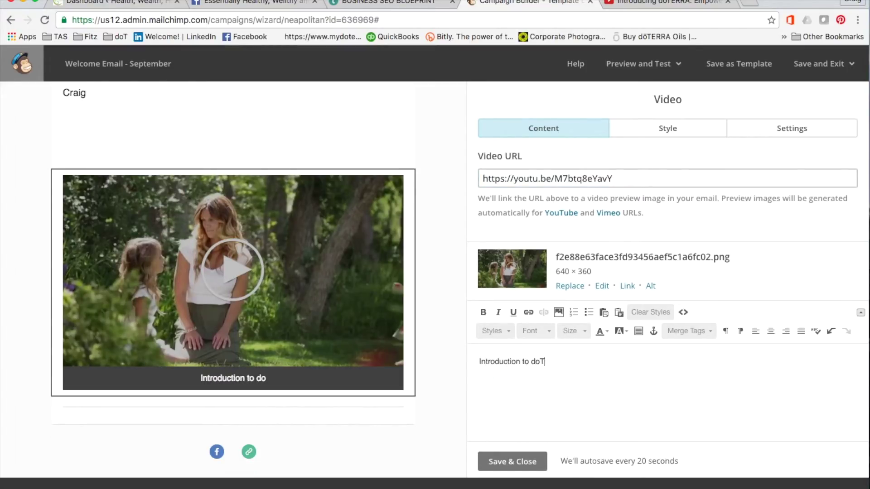
text(ERRA - )
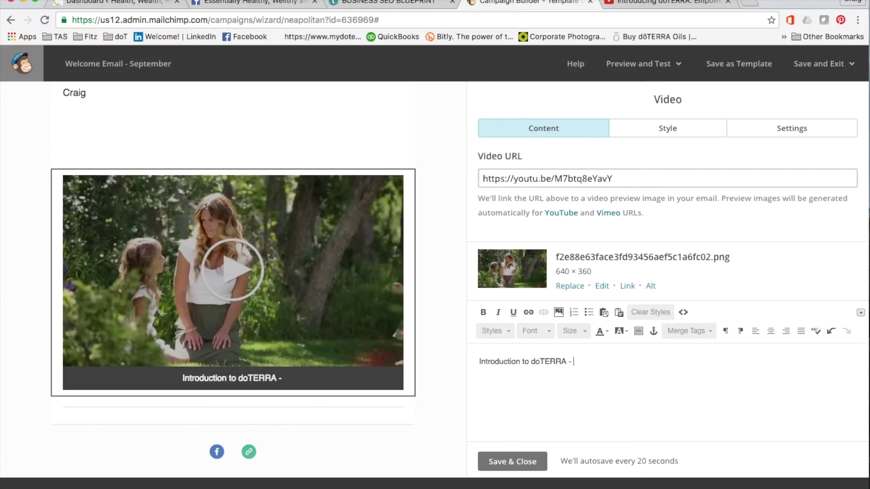
text(Clisk HE)
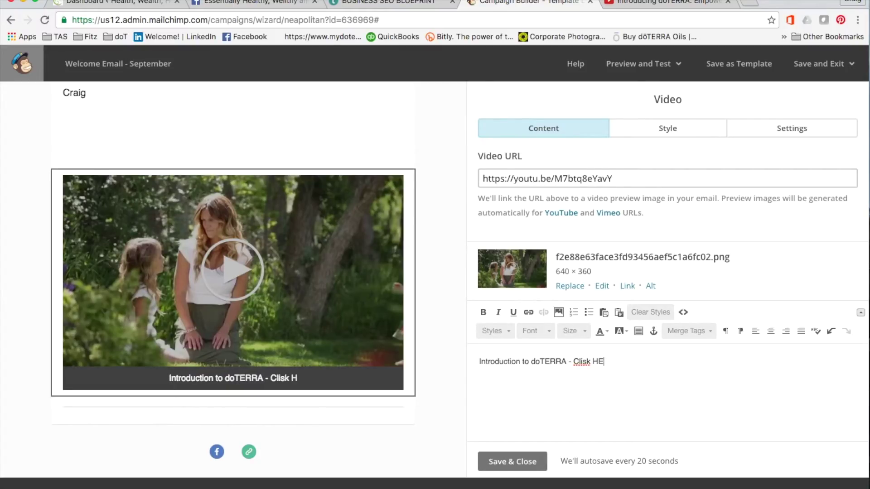
text(RE.)
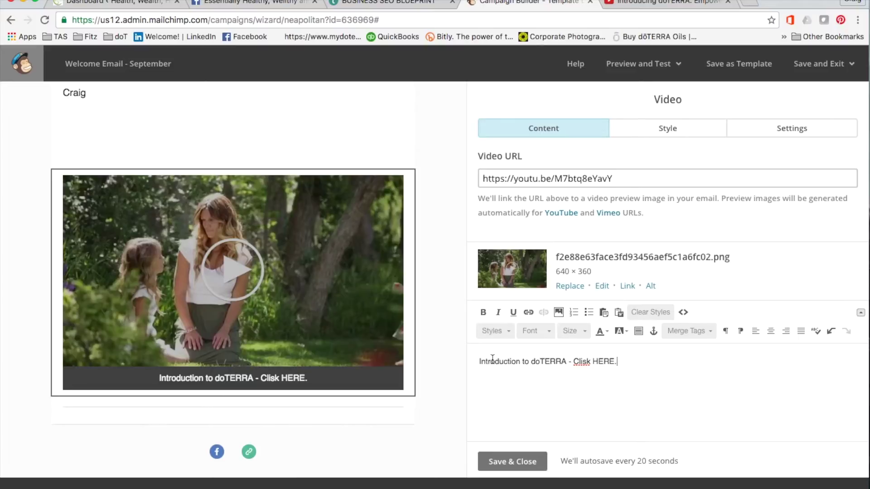
click(587, 362)
key(BackSpace)
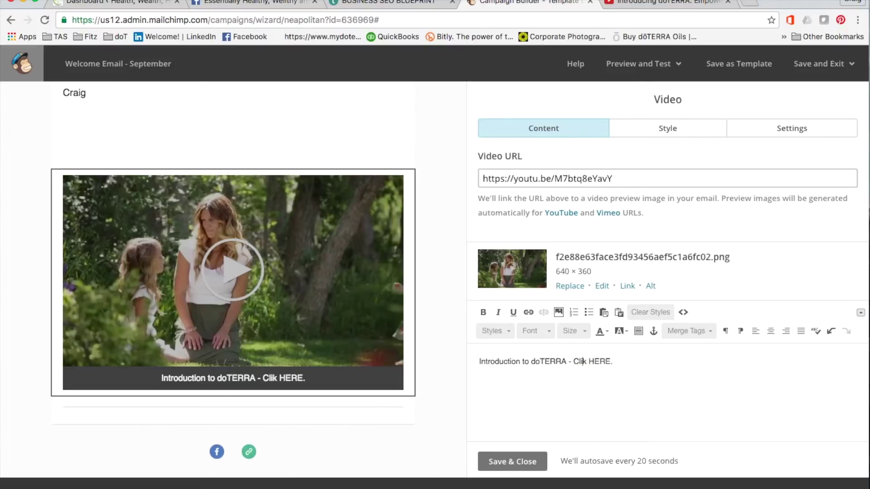
text(c)
click(511, 460)
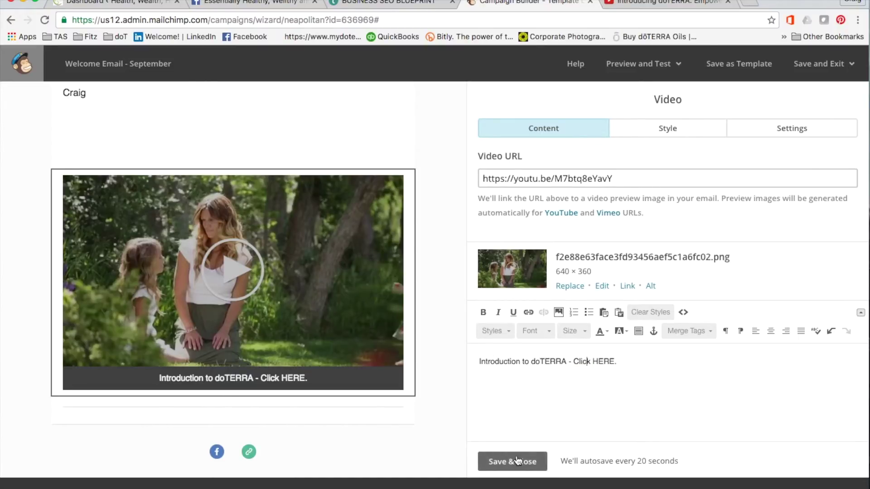
scroll(446, 218, up, 10)
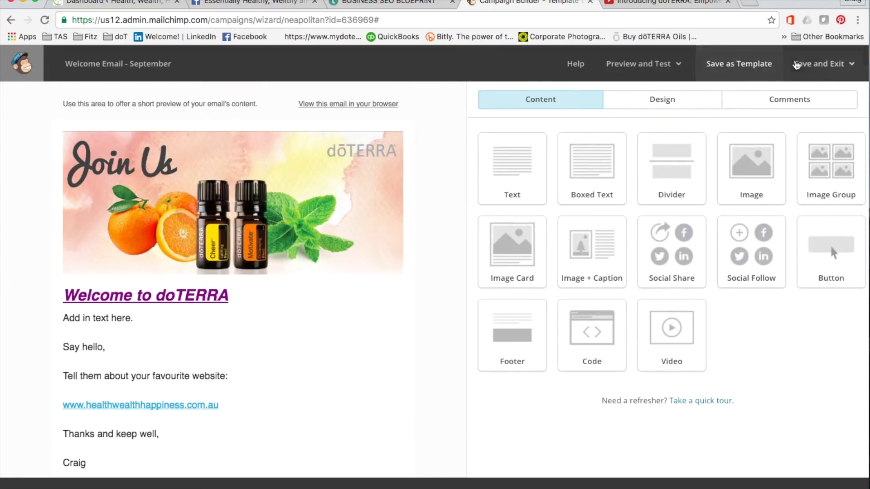
Preview the whole email in desktop preview mode, then return to the editor
click(636, 65)
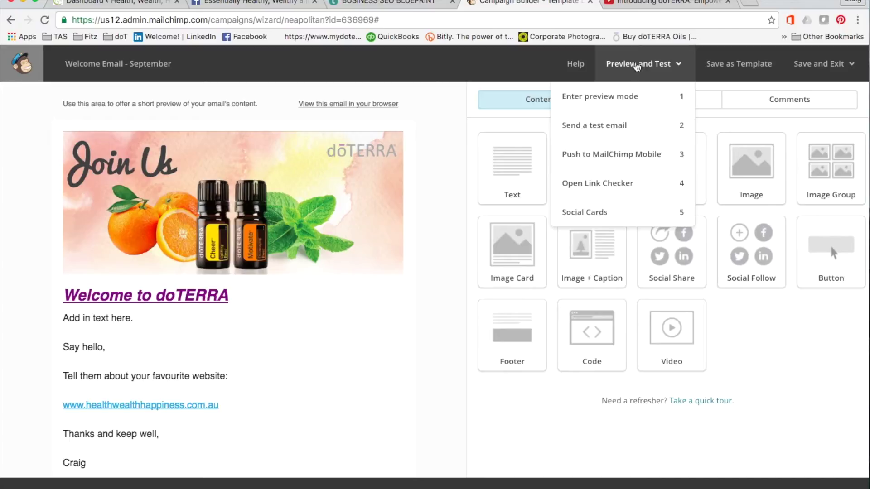
click(613, 97)
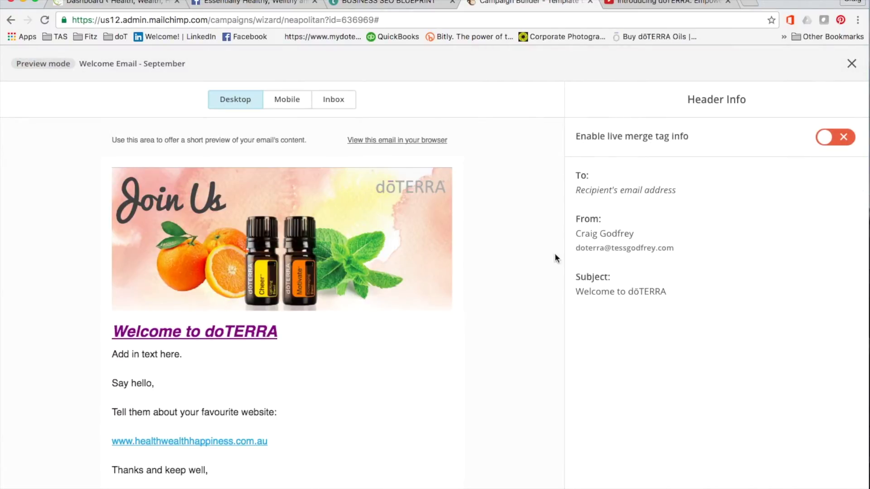
scroll(537, 343, down, 10)
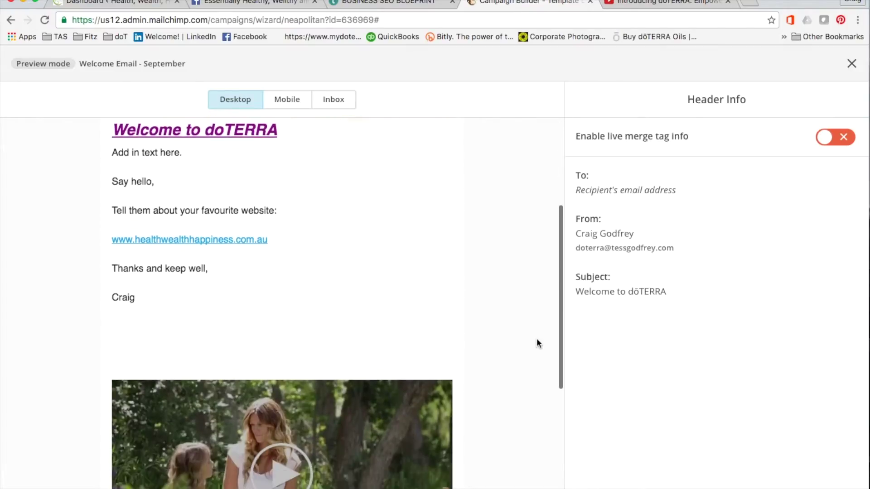
scroll(537, 320, up, 10)
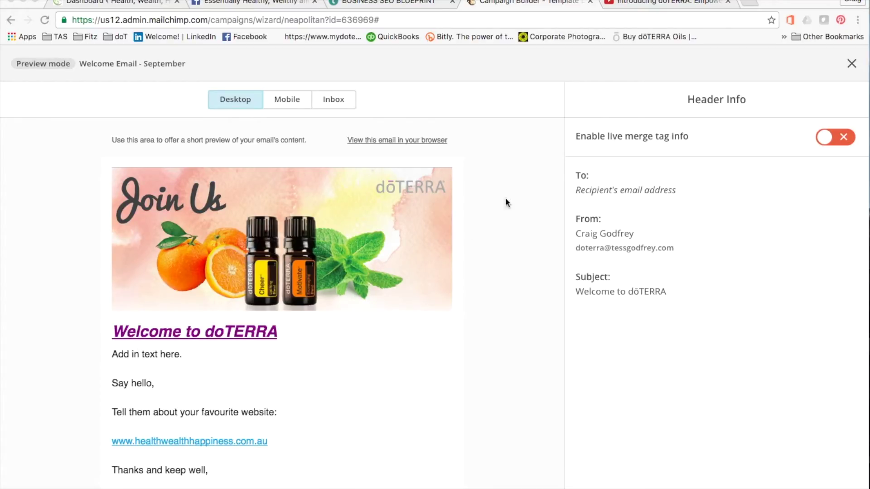
click(852, 66)
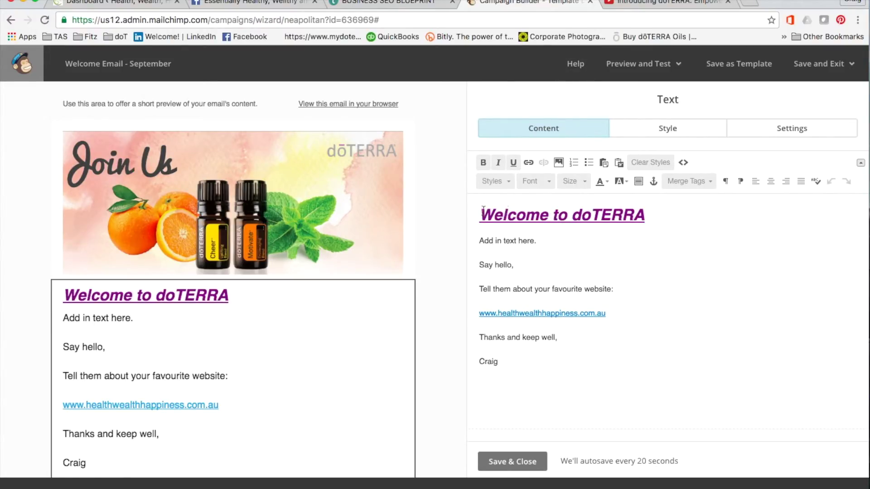
Add a 'Hi there *|FNAME|*' greeting line above 'Add in text here.' and save the text block
click(480, 241)
key(Return)
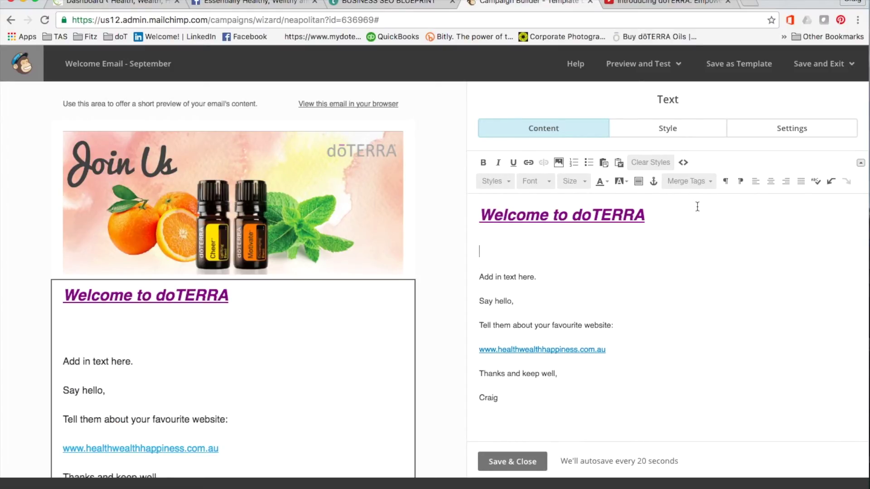
text(Hi there)
click(705, 183)
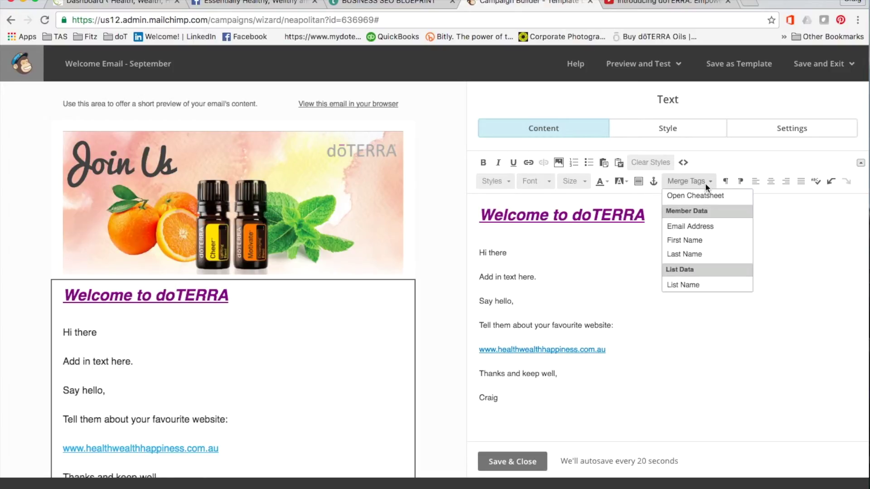
click(696, 241)
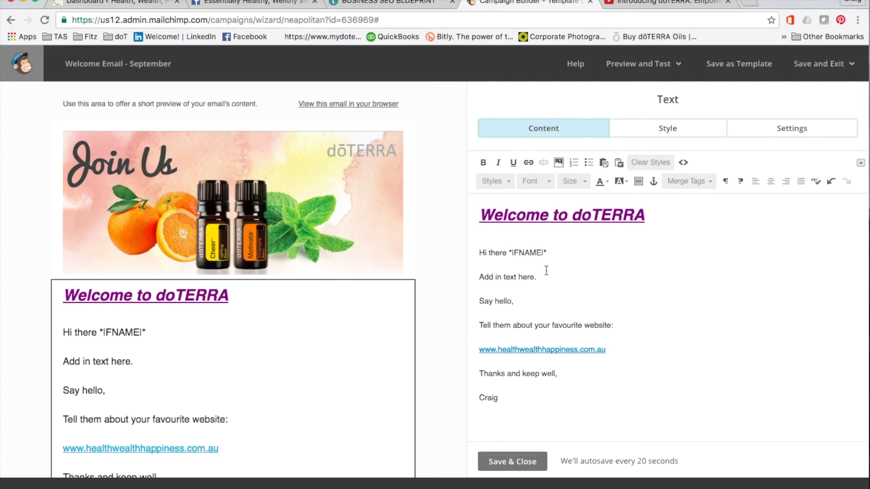
click(519, 463)
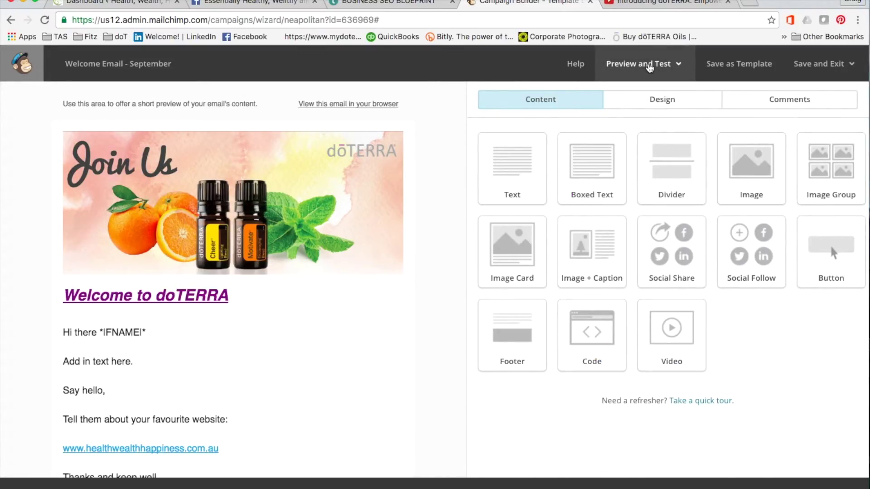
click(649, 66)
Preview the email with real merge tag values on desktop and mobile
click(614, 97)
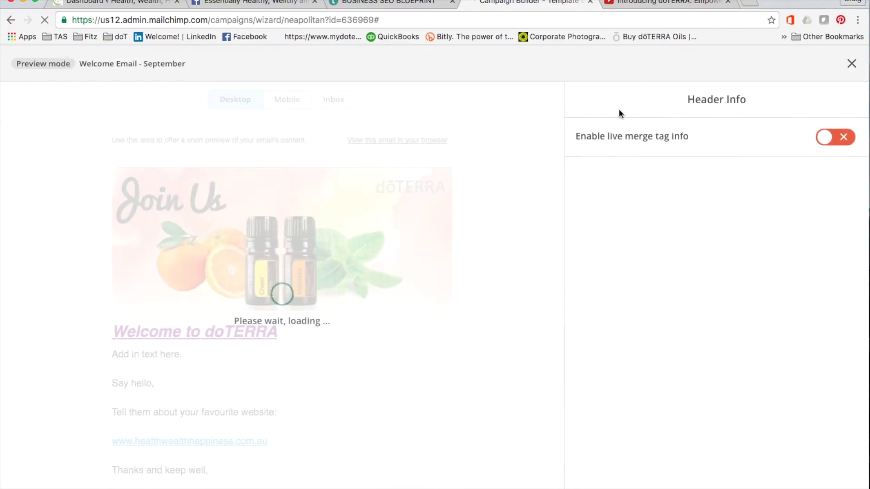
click(830, 141)
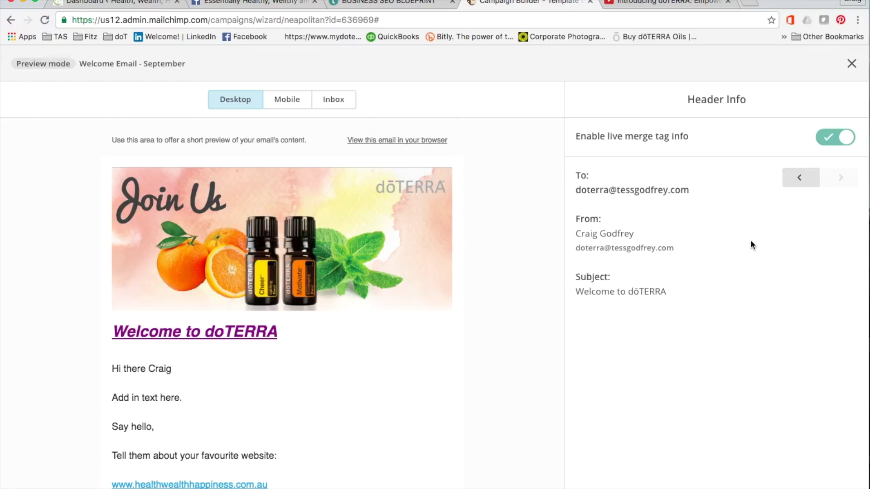
scroll(246, 379, down, 6)
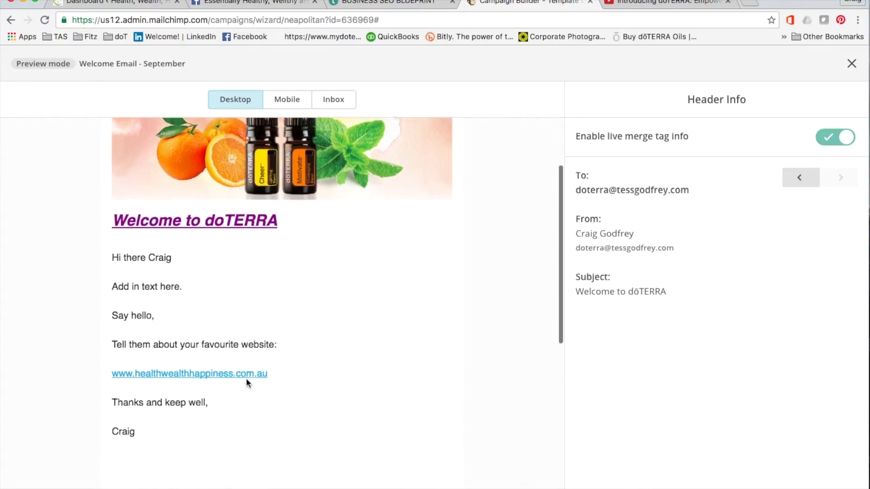
scroll(246, 383, up, 6)
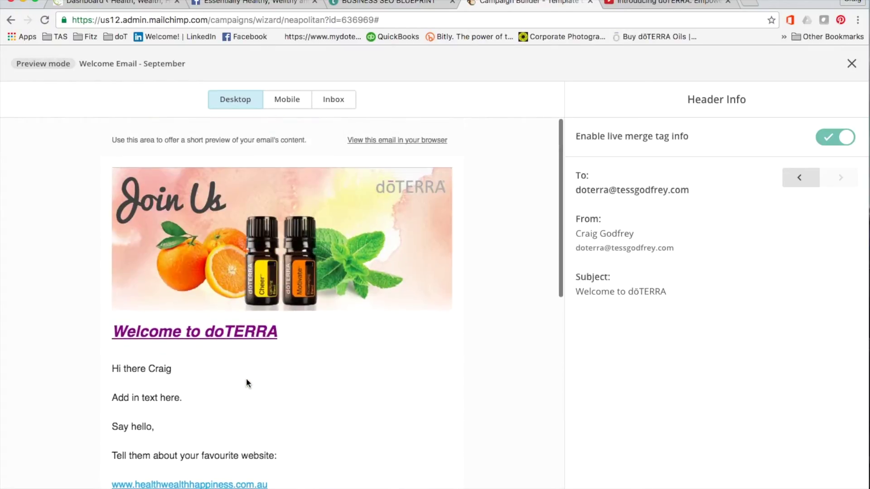
click(289, 103)
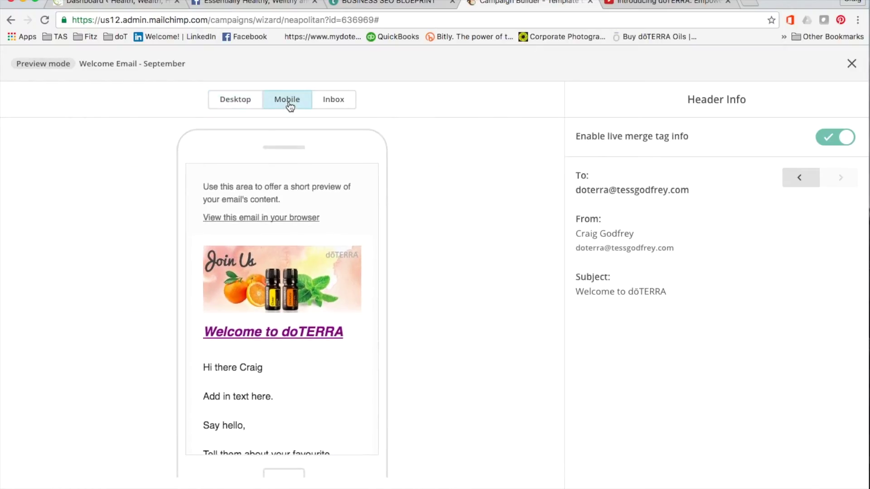
scroll(323, 271, down, 7)
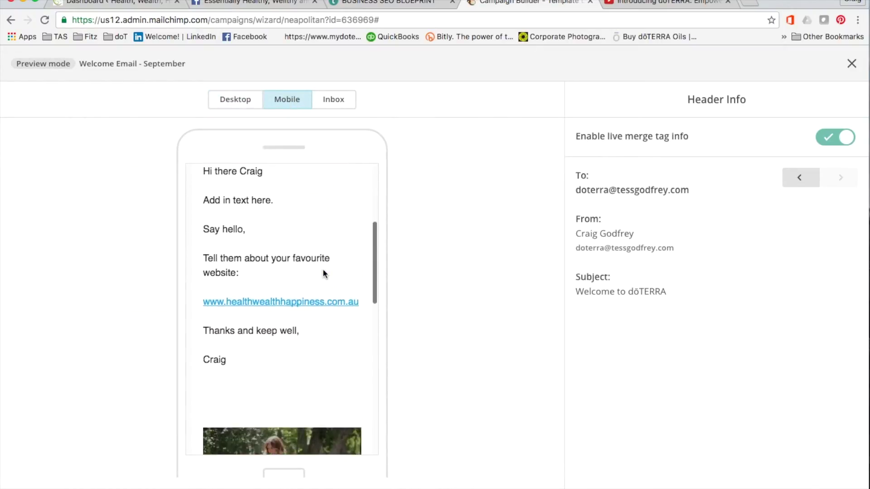
scroll(322, 271, up, 10)
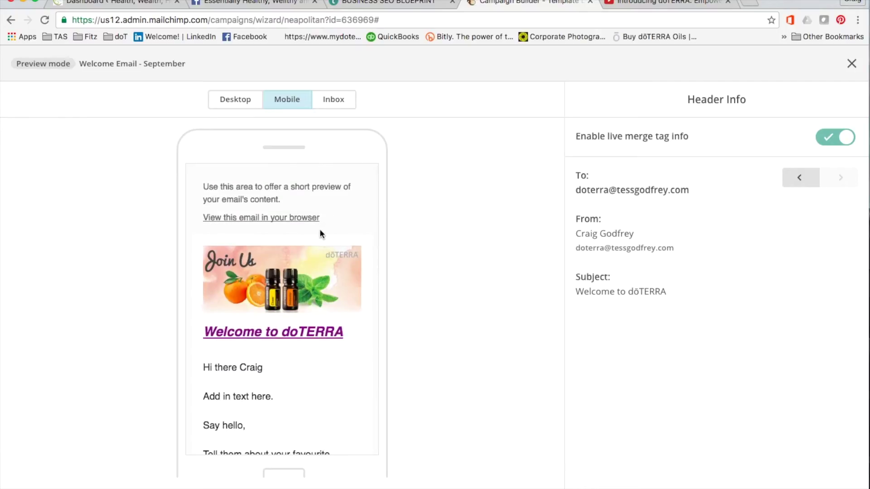
Close the preview and switch to the Essentially Healthy, Wellthy and Happy Facebook group page
click(851, 63)
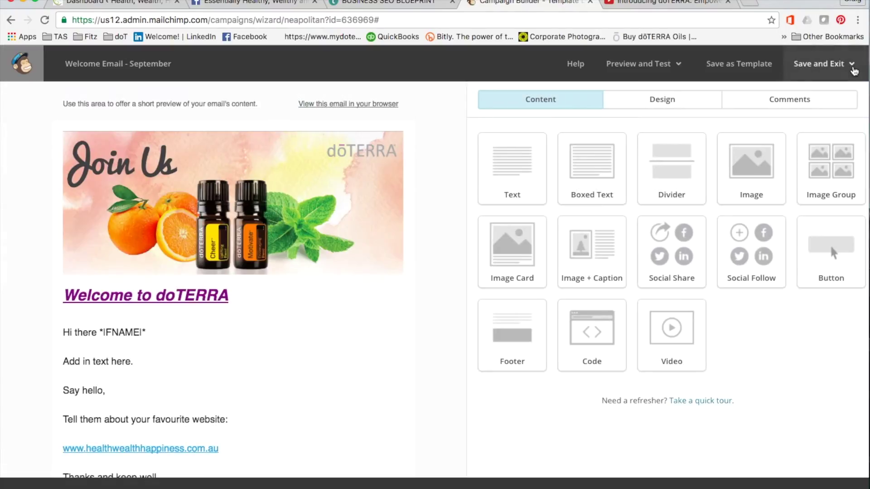
scroll(317, 365, down, 10)
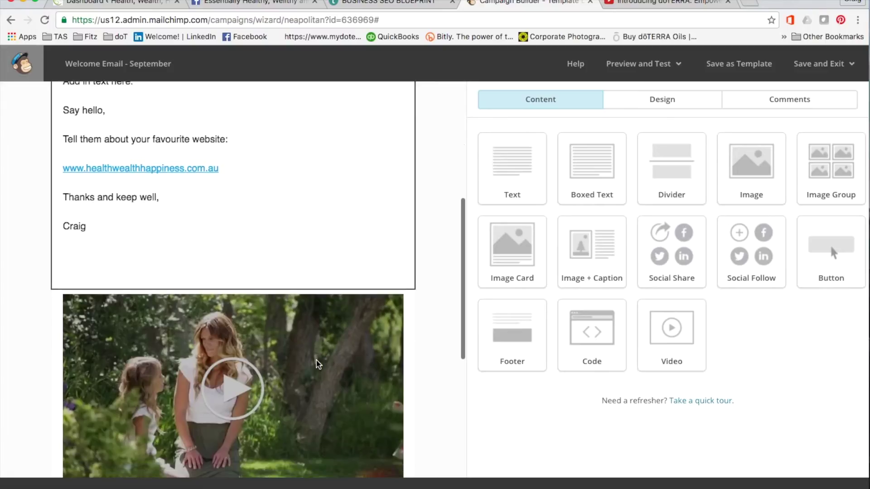
scroll(317, 364, up, 10)
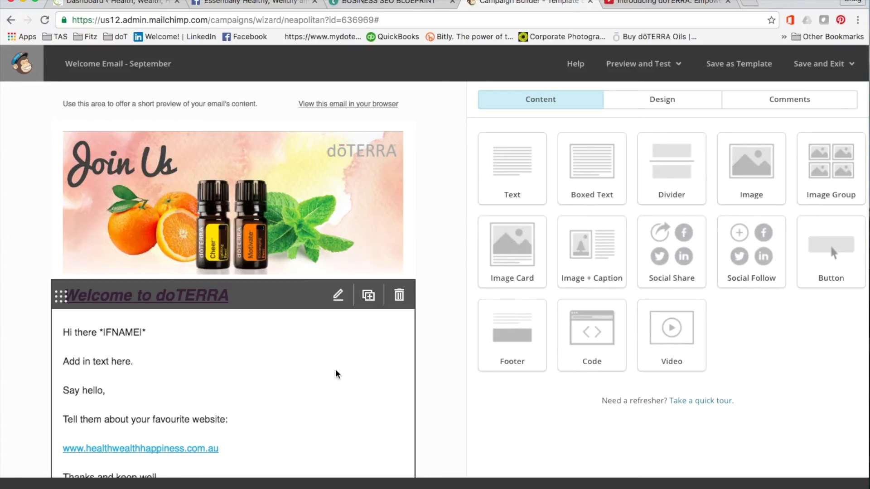
click(265, 4)
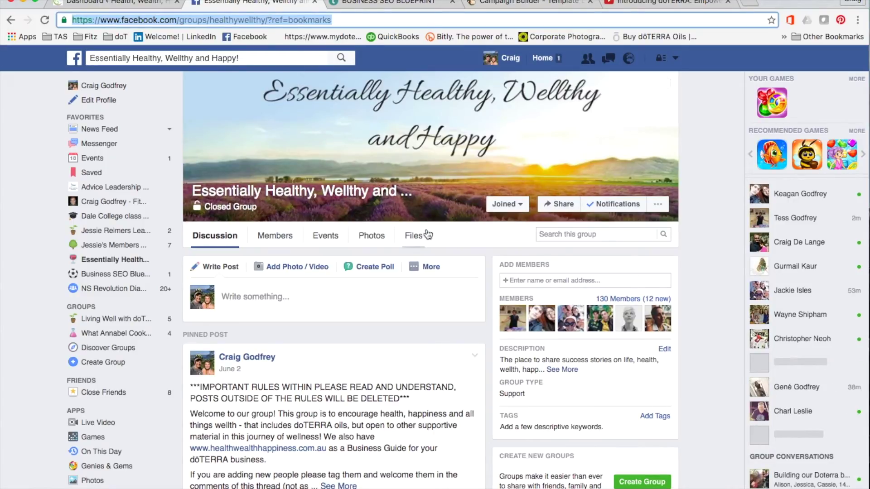
Open the Facebook group's Files list and browse the shared files
click(413, 236)
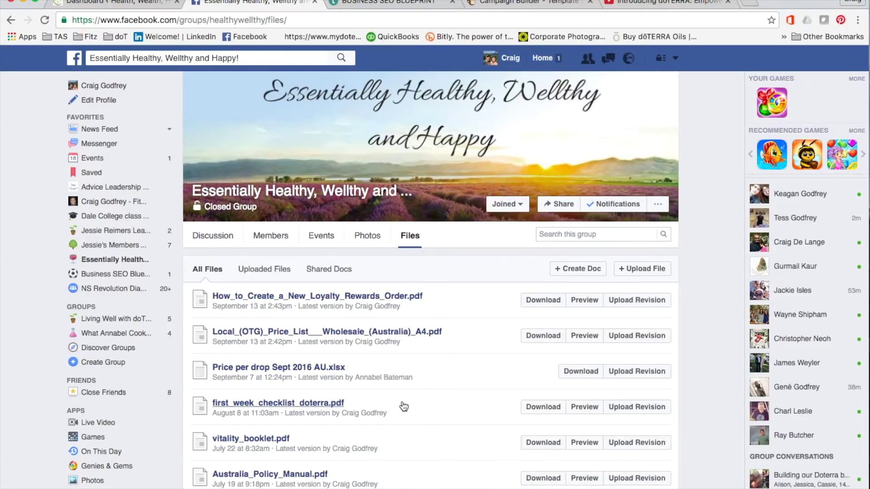
scroll(404, 407, down, 5)
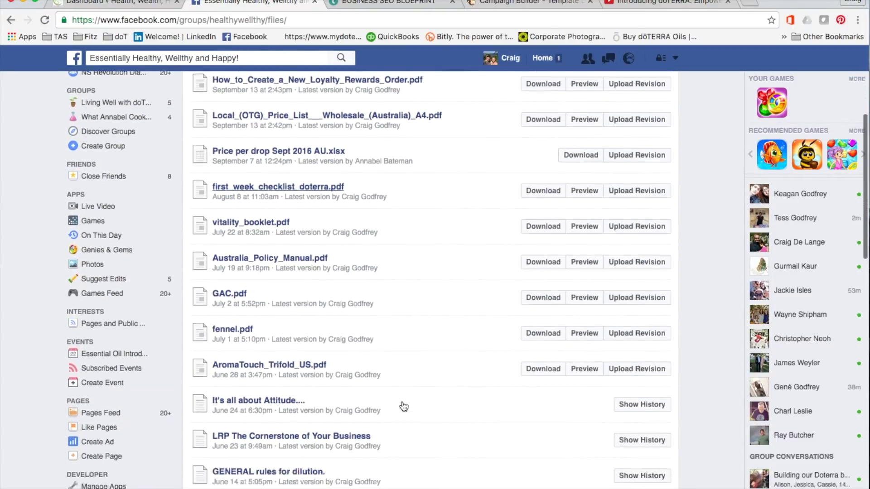
scroll(403, 406, down, 15)
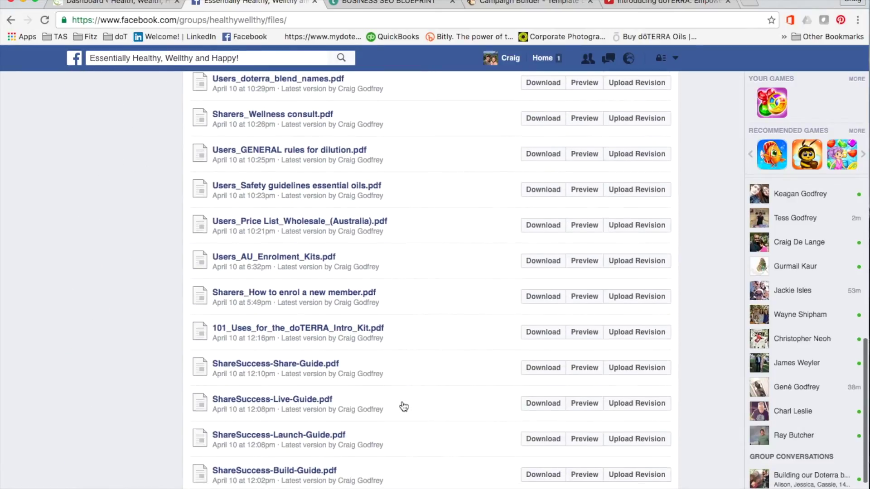
scroll(403, 407, down, 2)
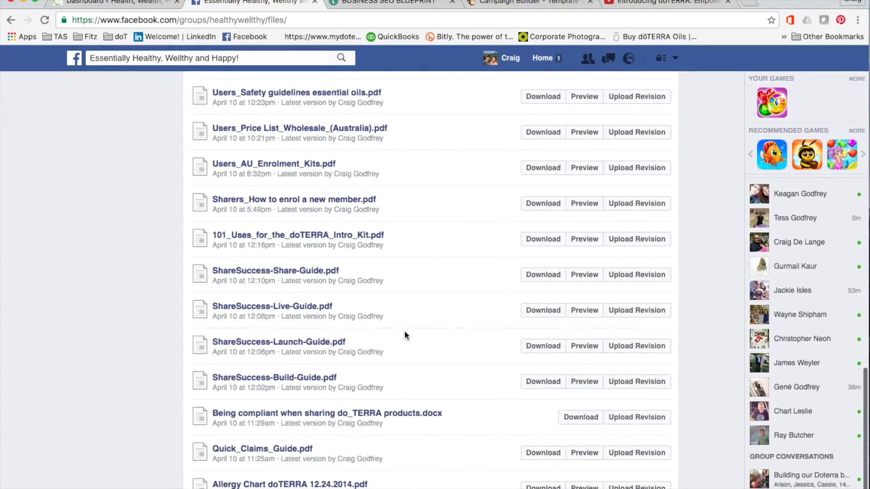
scroll(404, 333, up, 5)
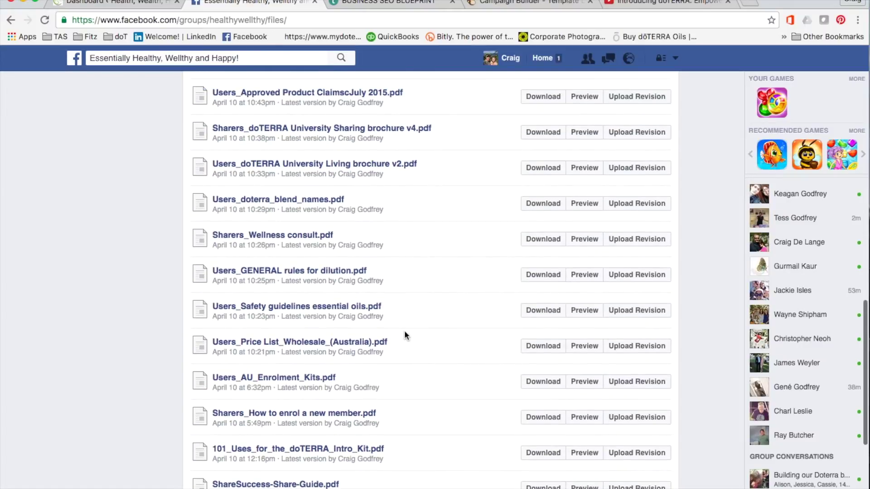
scroll(404, 335, up, 5)
scroll(405, 336, up, 1)
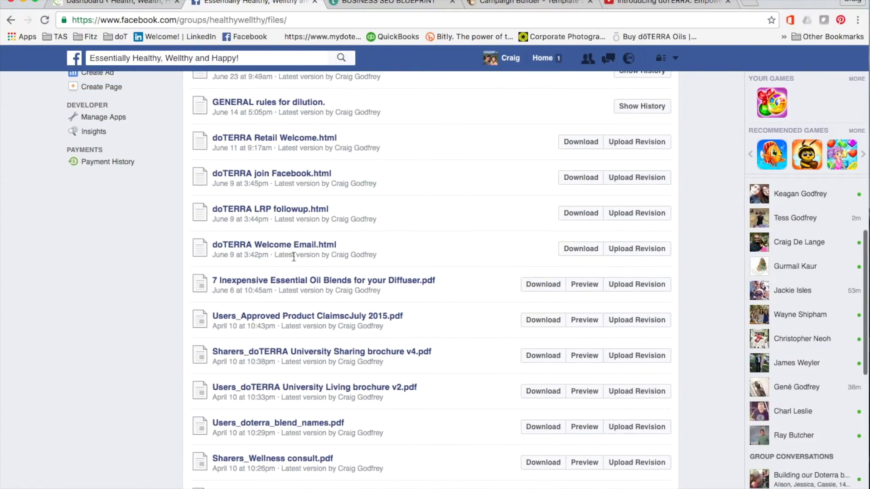
scroll(292, 254, up, 1)
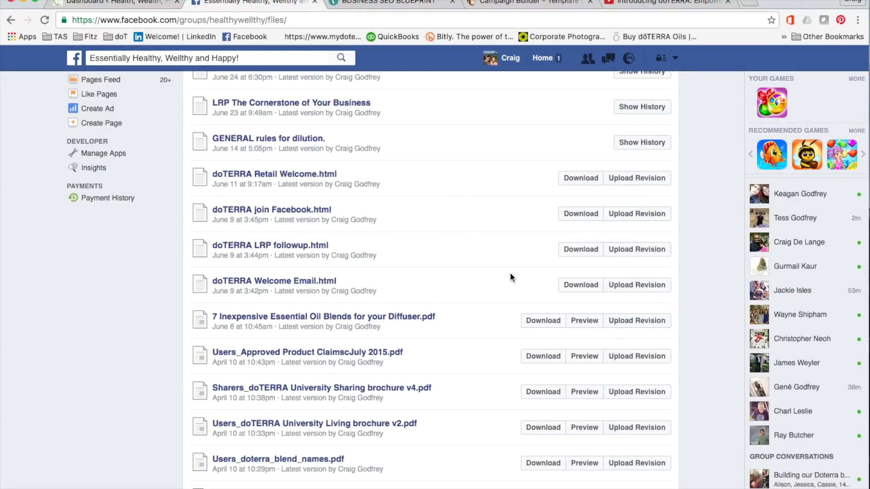
Save doTERRA Welcome Email.html to the Desktop as HTML and open the download
click(273, 285)
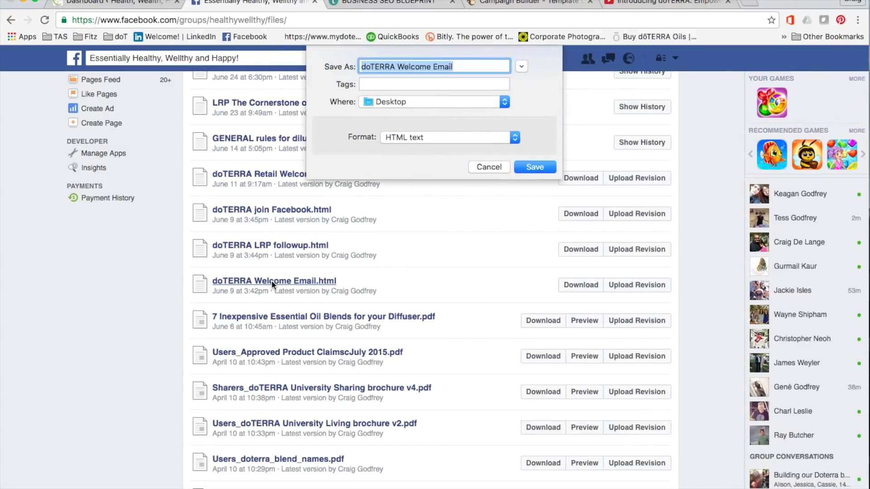
click(535, 167)
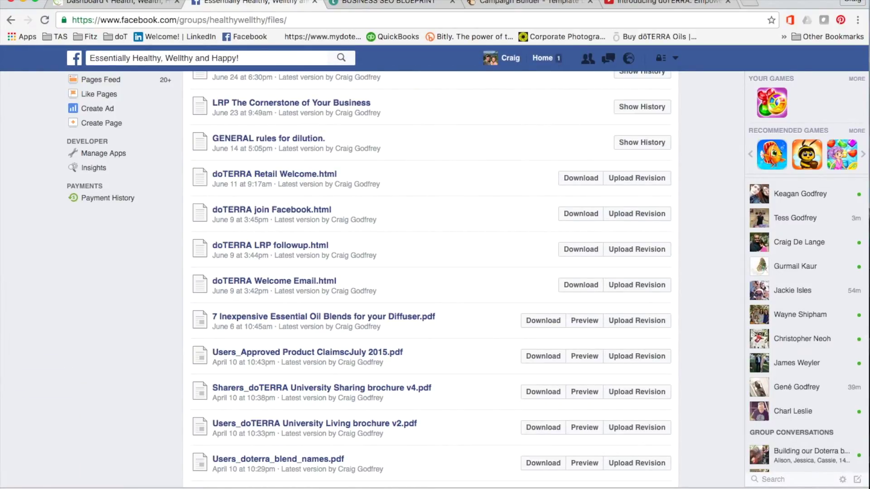
click(45, 485)
Read through the downloaded doTERRA Welcome Email.html, then return to the group's Files list
scroll(446, 327, down, 10)
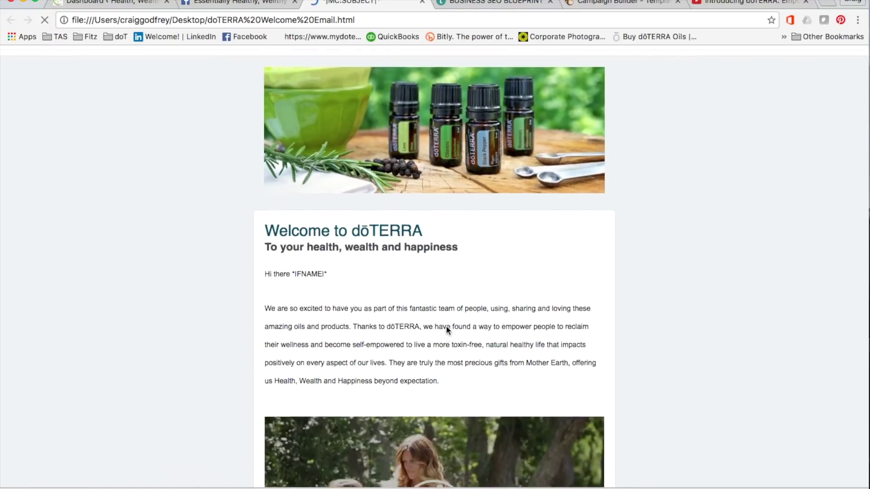
scroll(446, 327, down, 12)
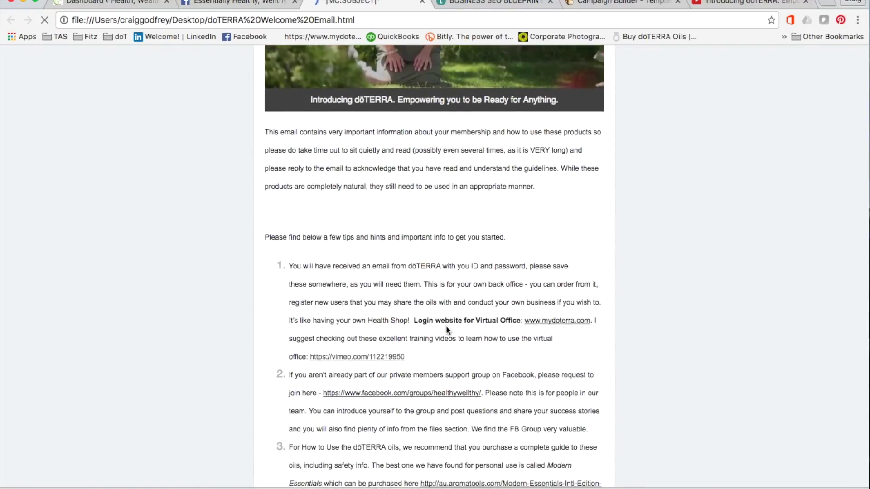
scroll(446, 326, down, 8)
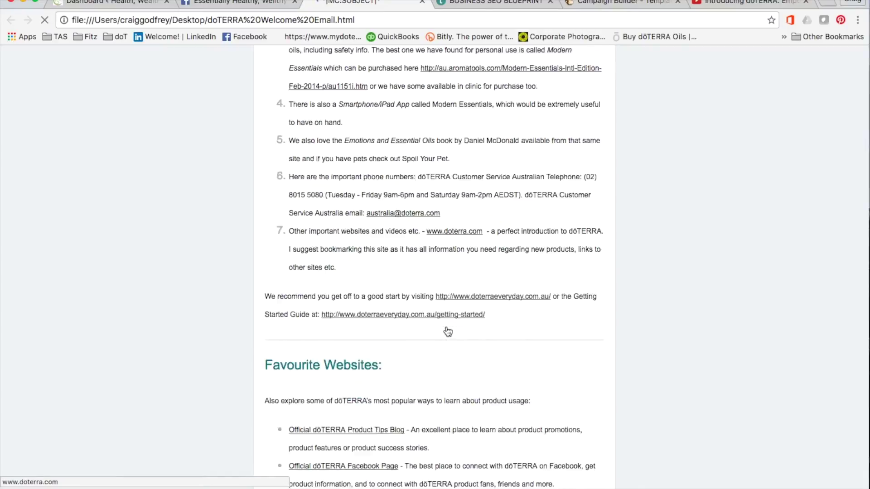
scroll(446, 326, down, 9)
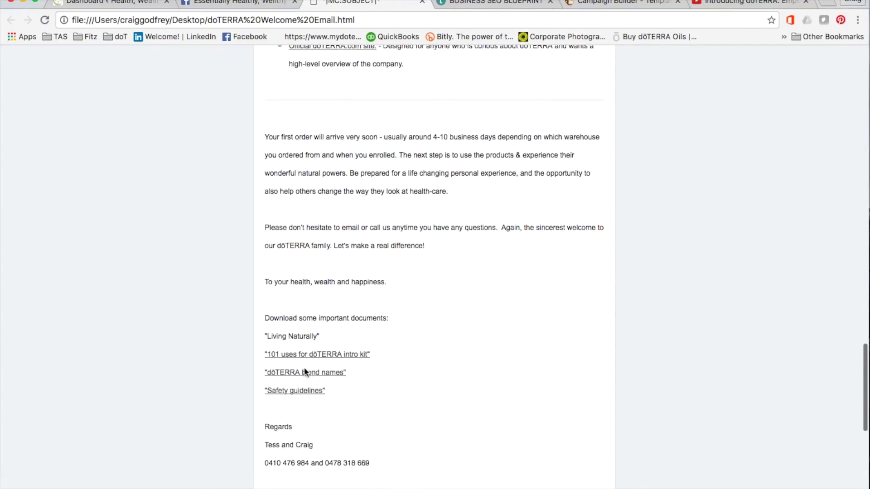
scroll(392, 268, up, 2)
scroll(390, 263, up, 6)
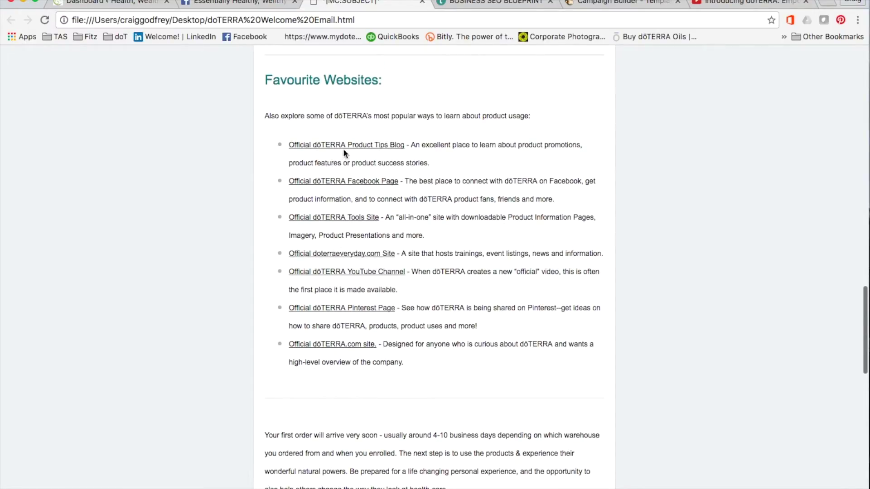
scroll(358, 145, up, 7)
scroll(358, 146, up, 7)
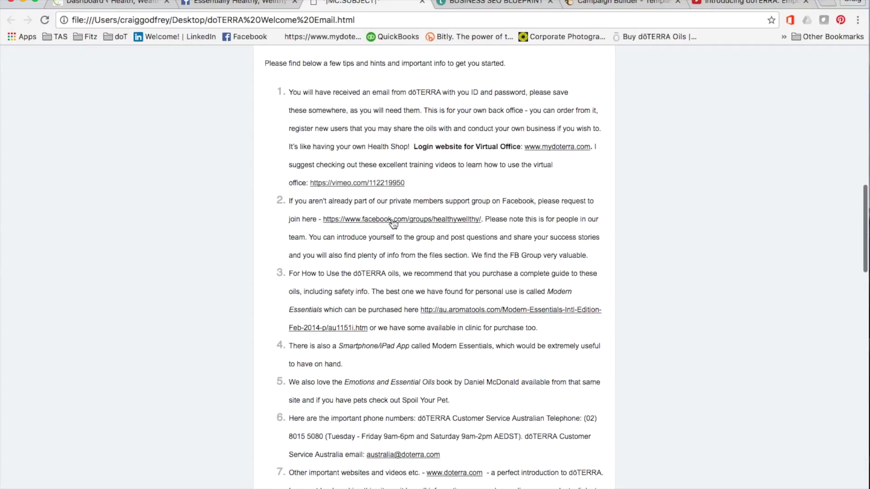
scroll(372, 183, up, 10)
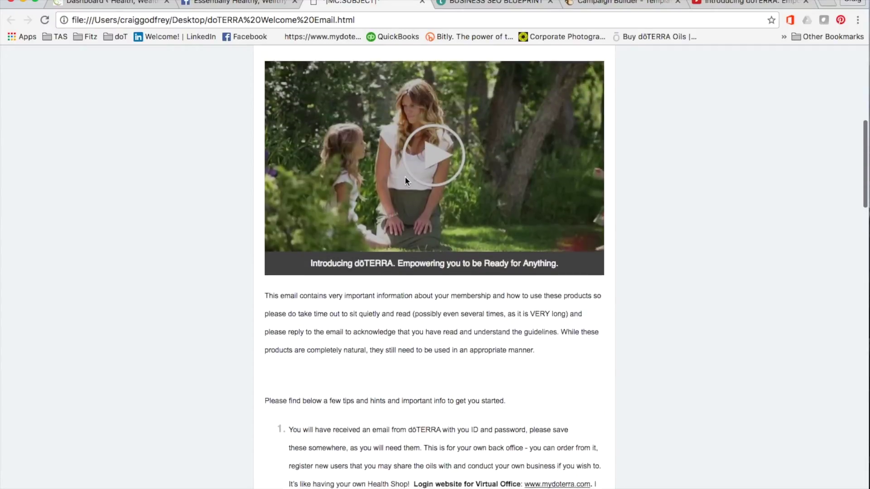
scroll(427, 181, up, 8)
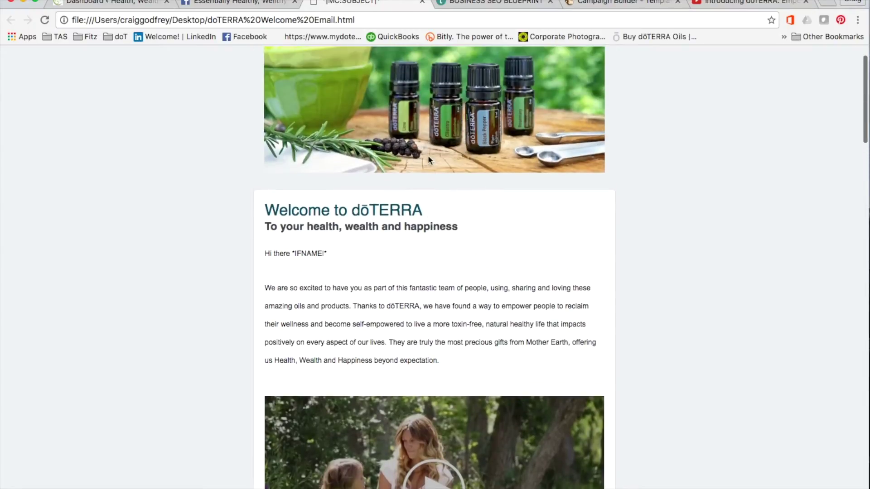
click(273, 4)
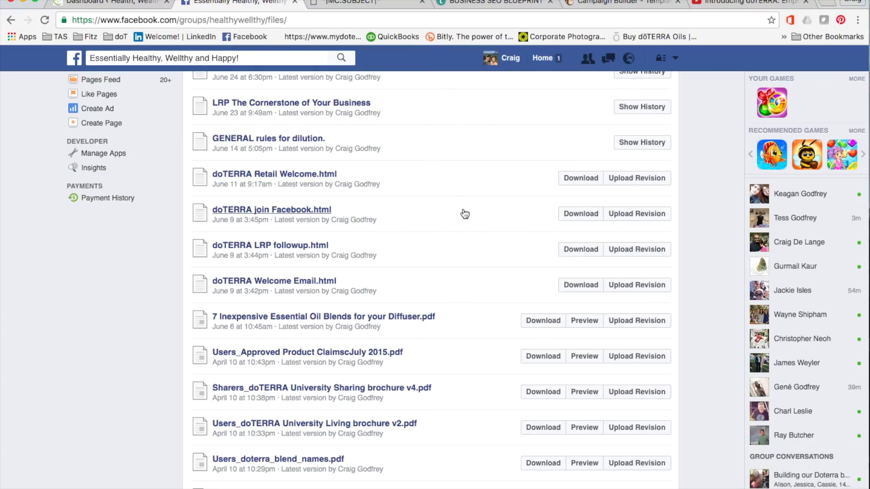
scroll(464, 213, up, 10)
scroll(465, 213, up, 2)
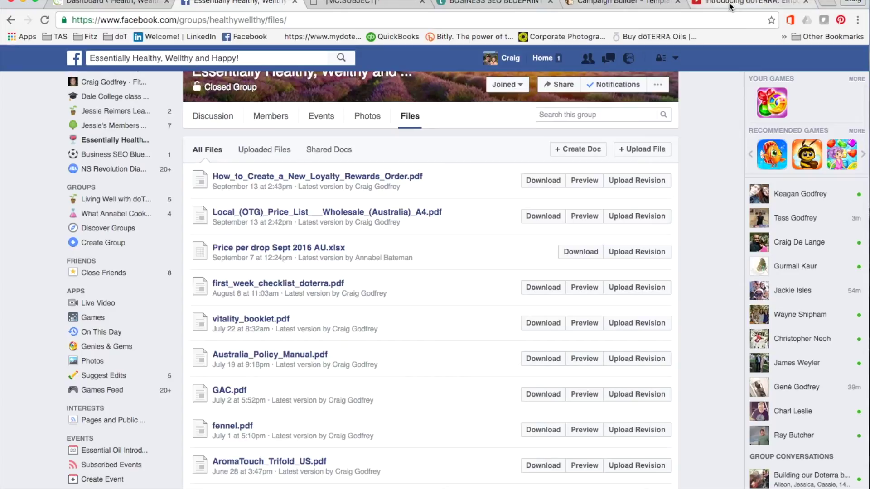
Return to the MailChimp campaign and review the Confirm checklist's default preview text error
click(624, 5)
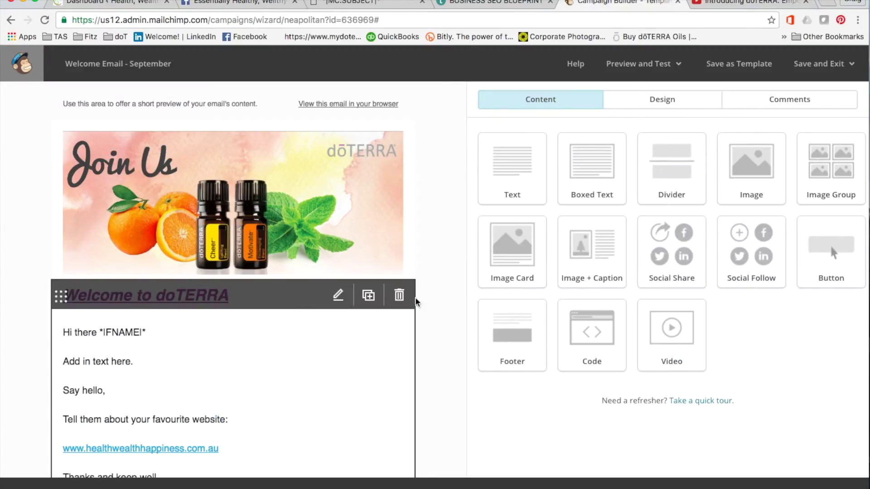
scroll(433, 227, down, 7)
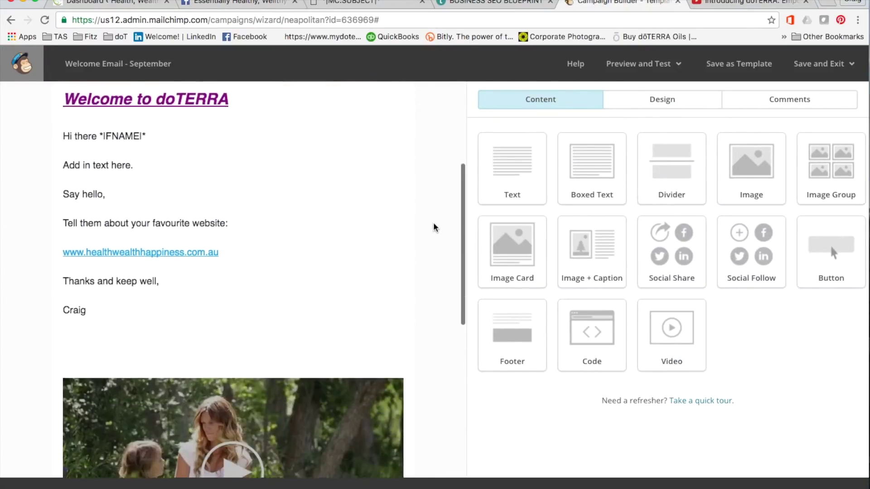
scroll(433, 227, down, 2)
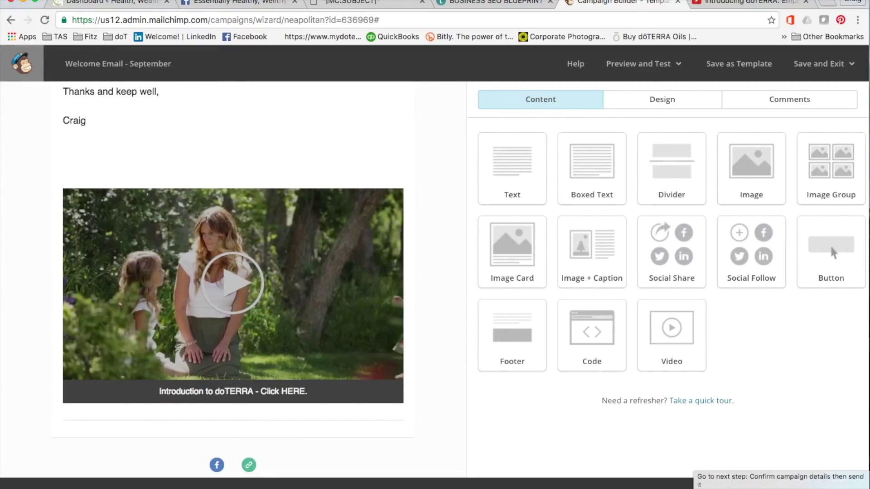
click(843, 484)
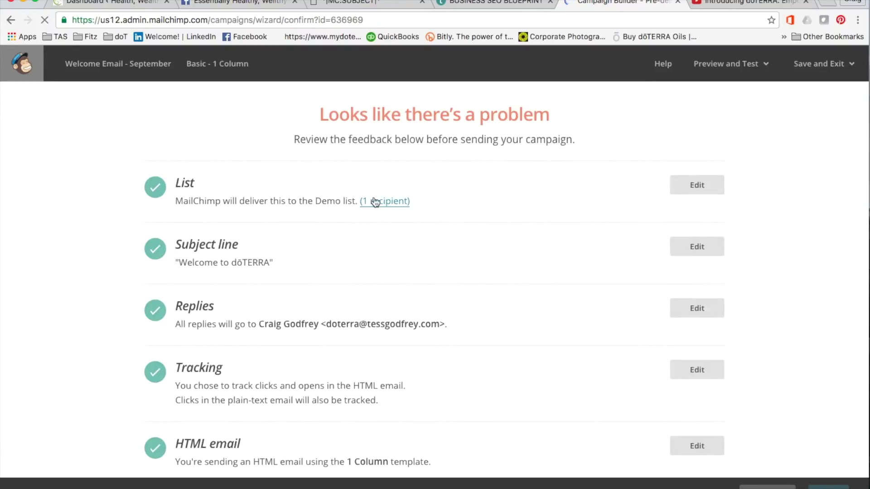
scroll(480, 191, down, 1)
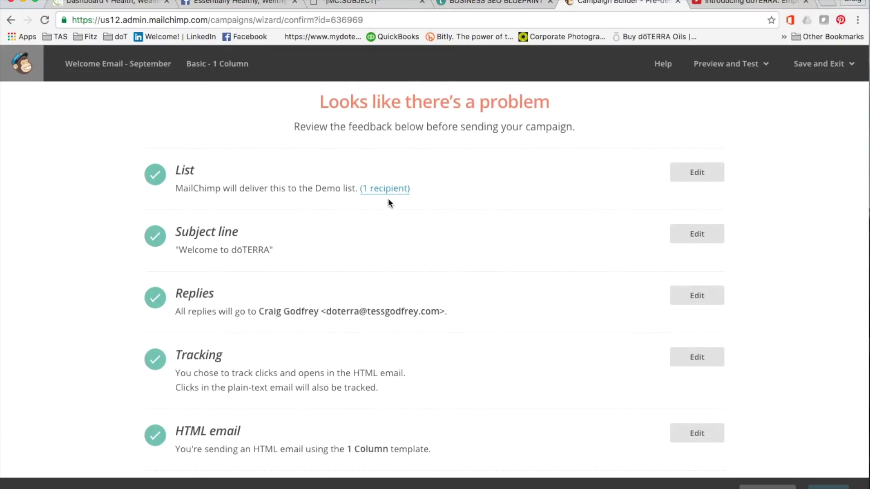
scroll(474, 230, down, 3)
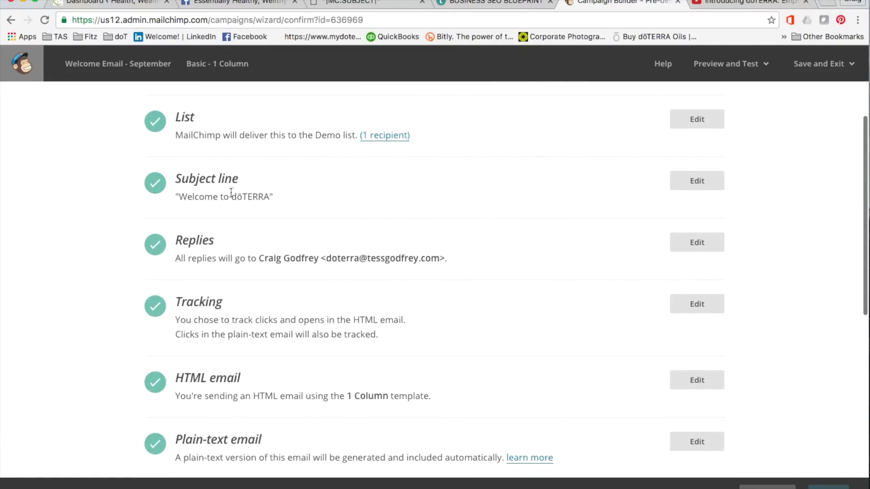
scroll(416, 212, down, 5)
scroll(416, 211, down, 4)
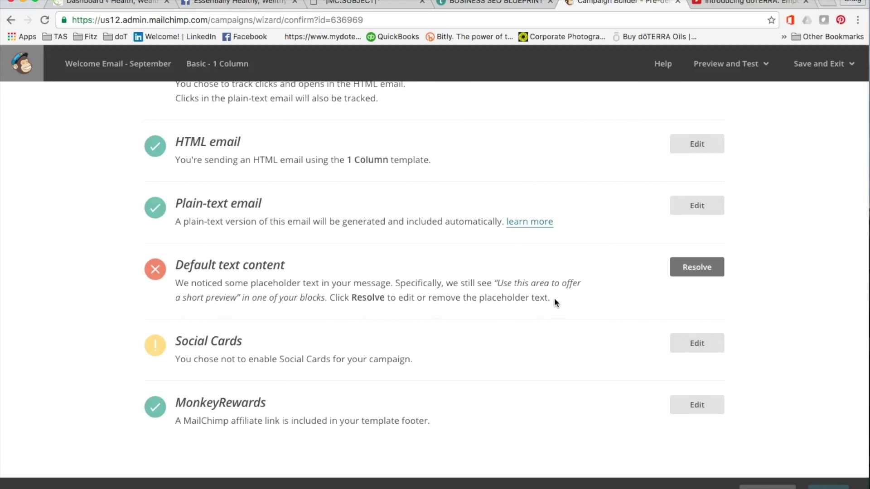
Replace the placeholder preview text with 'Welcome to doTERRA, important introductory information.' and return to the checklist
click(692, 273)
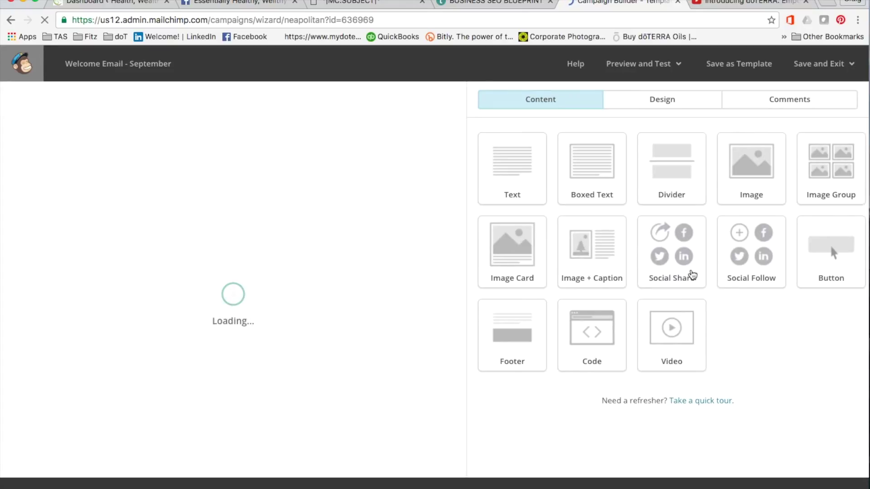
scroll(403, 312, down, 3)
scroll(403, 312, down, 10)
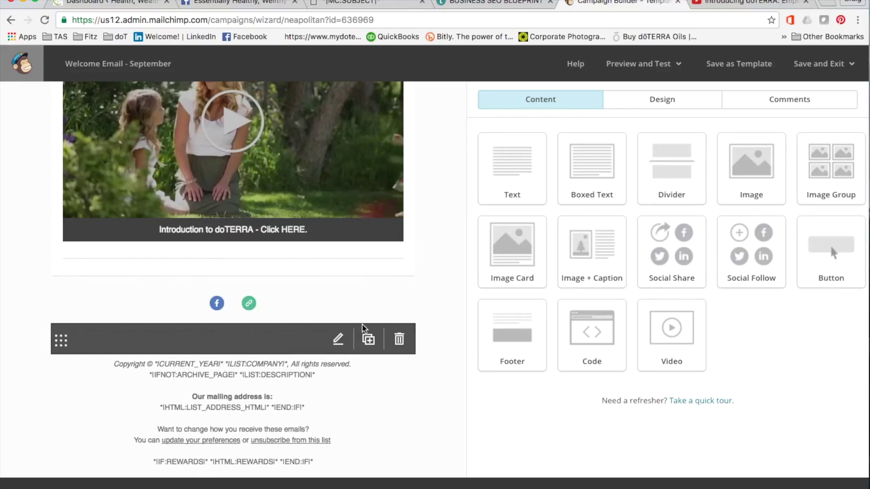
scroll(352, 251, up, 10)
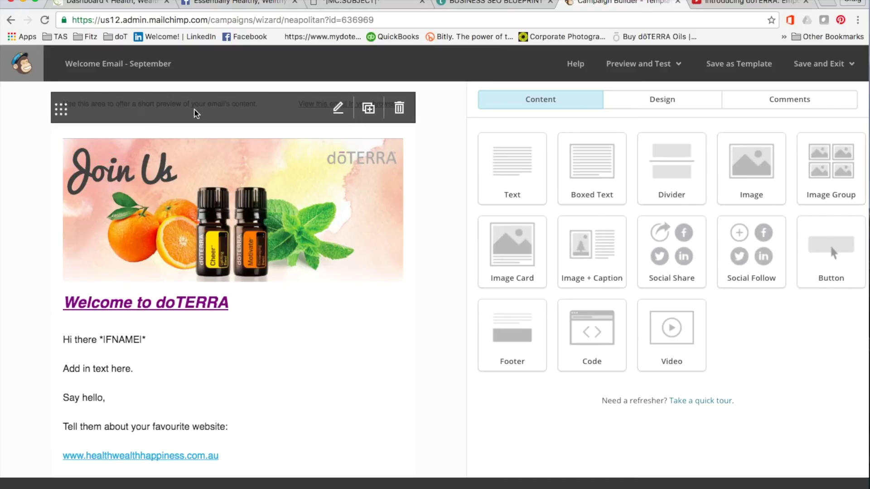
click(169, 111)
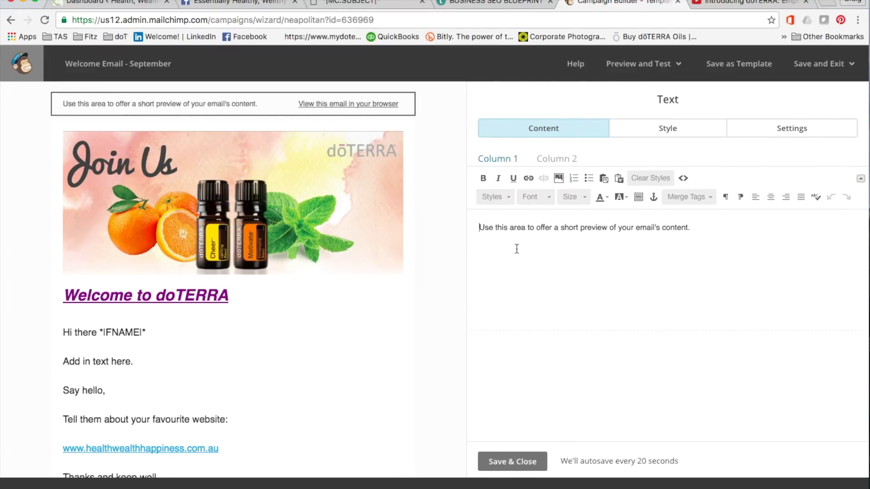
drag(691, 228, 481, 220)
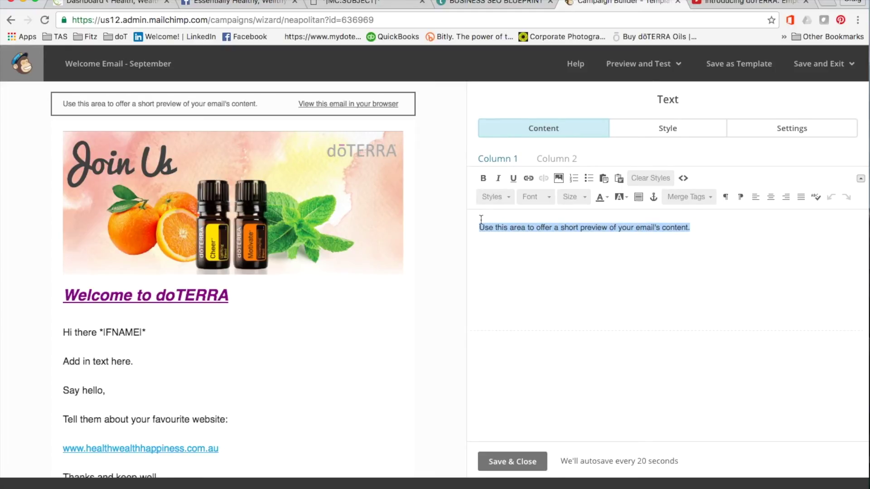
text(Welcome to doTERRA, importan introductory information.)
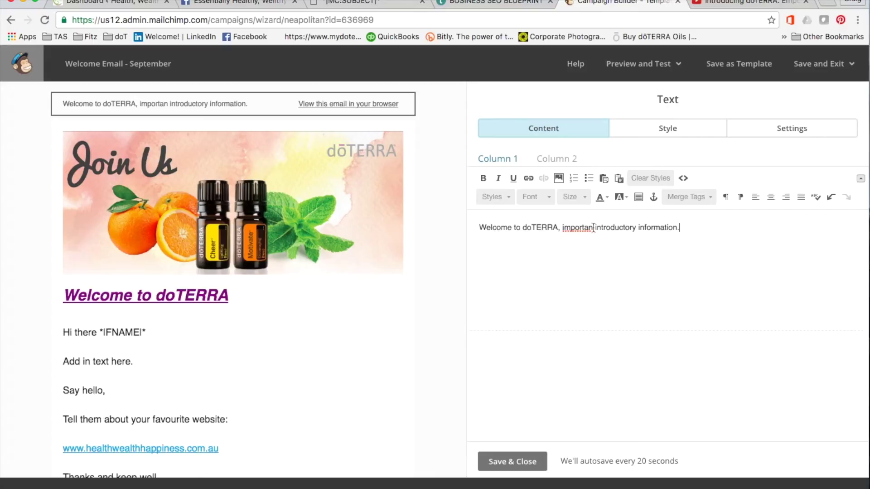
click(593, 227)
text(t)
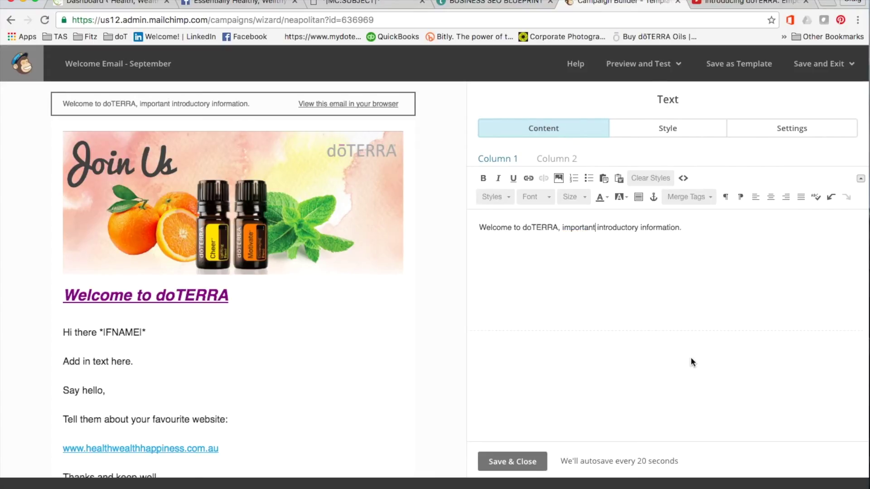
click(825, 488)
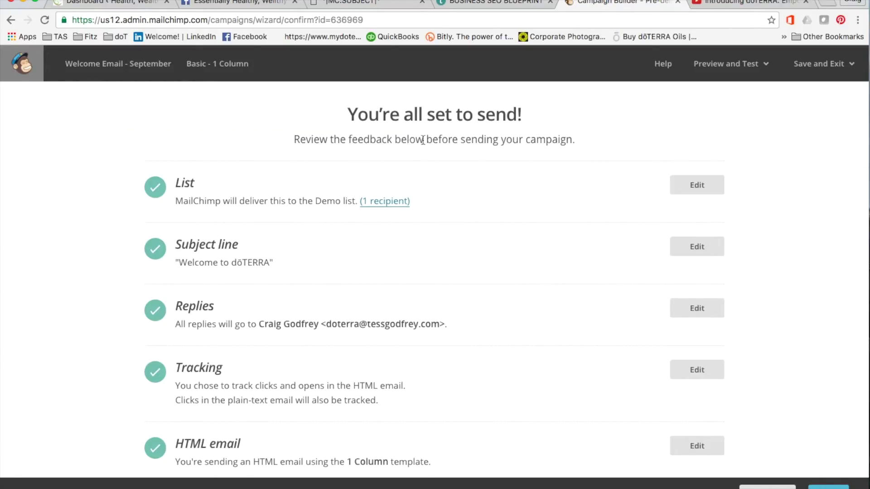
Send the Welcome Email - September campaign now to the 1-subscriber Demo list
scroll(277, 305, down, 5)
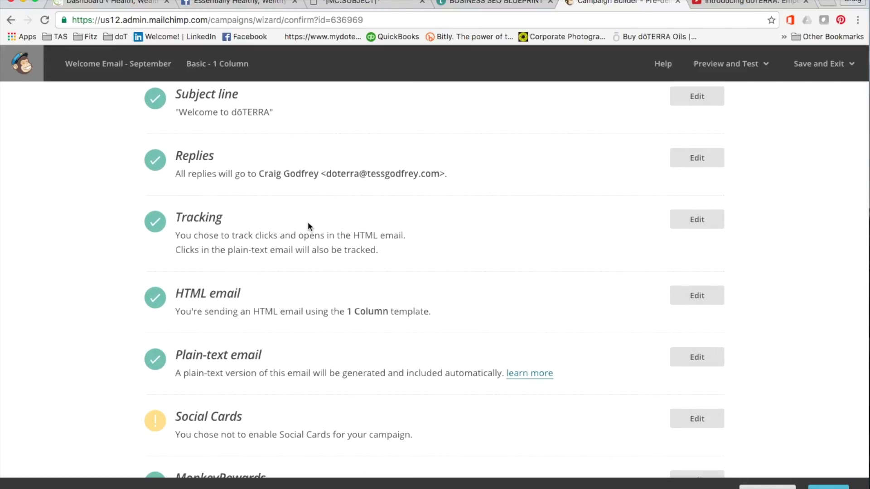
scroll(308, 222, down, 1)
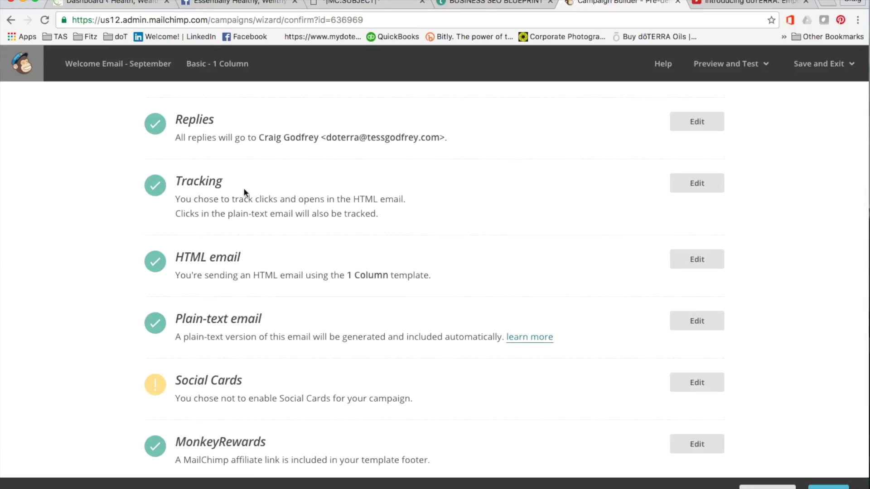
scroll(295, 213, down, 3)
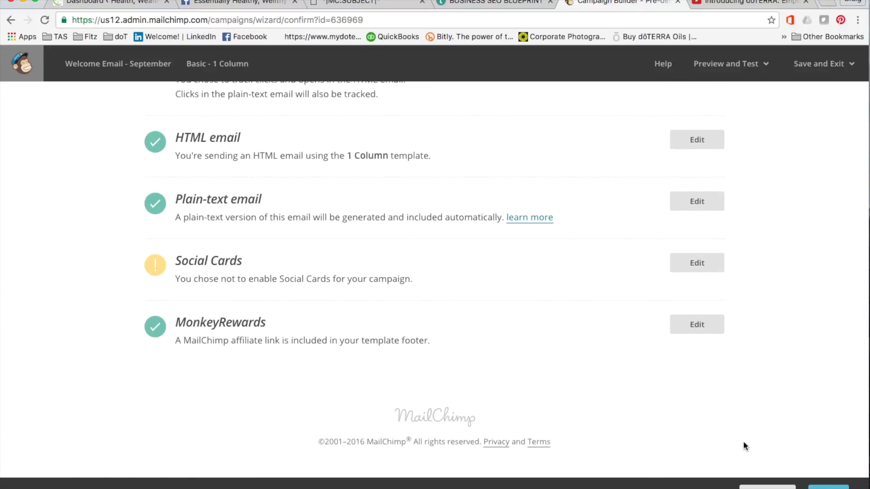
click(828, 487)
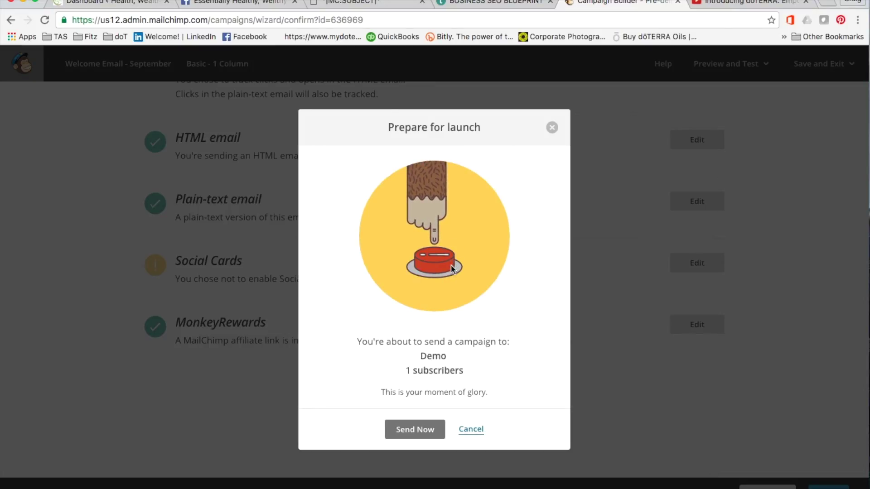
click(414, 430)
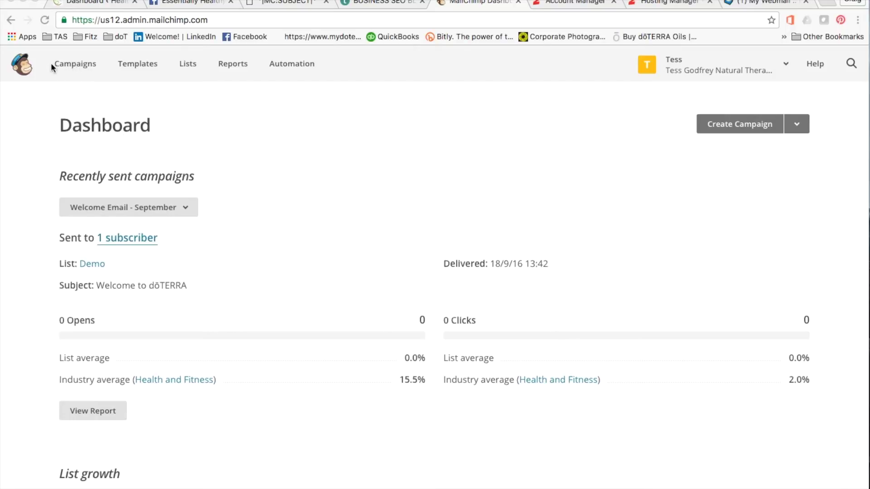
Open the Welcome Email - September report from the Campaigns list
click(73, 68)
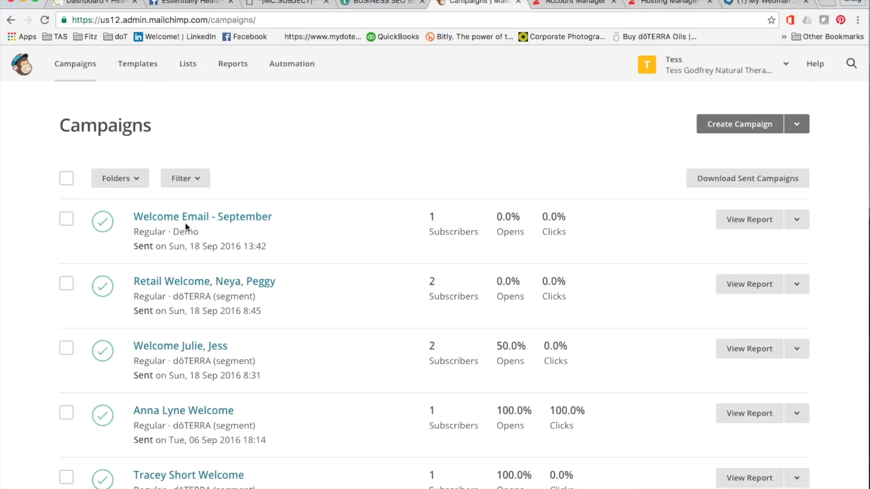
mouse_move(434, 215)
click(749, 222)
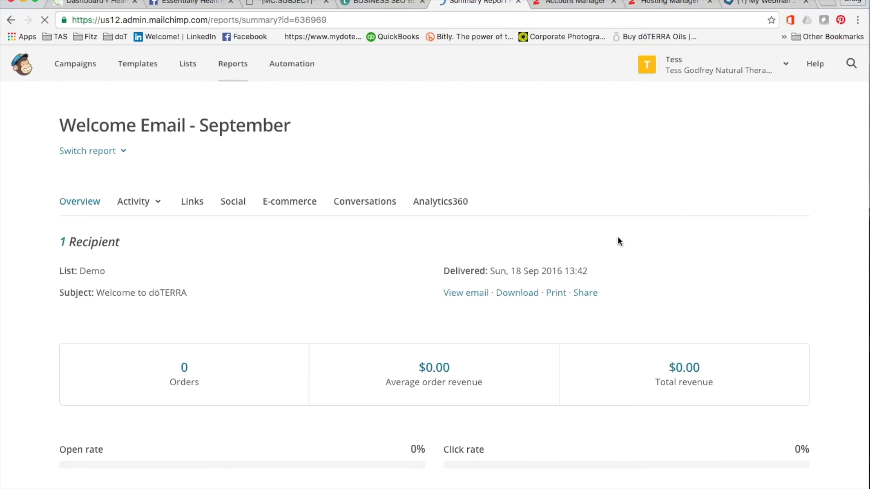
Check the report's 0 opens and 0 clicks, then switch to the webmail inbox
scroll(40, 338, down, 3)
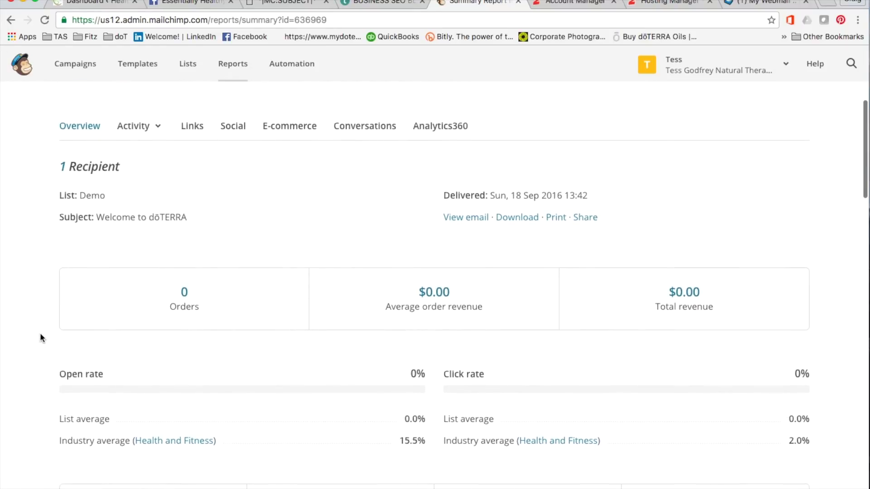
scroll(40, 338, down, 1)
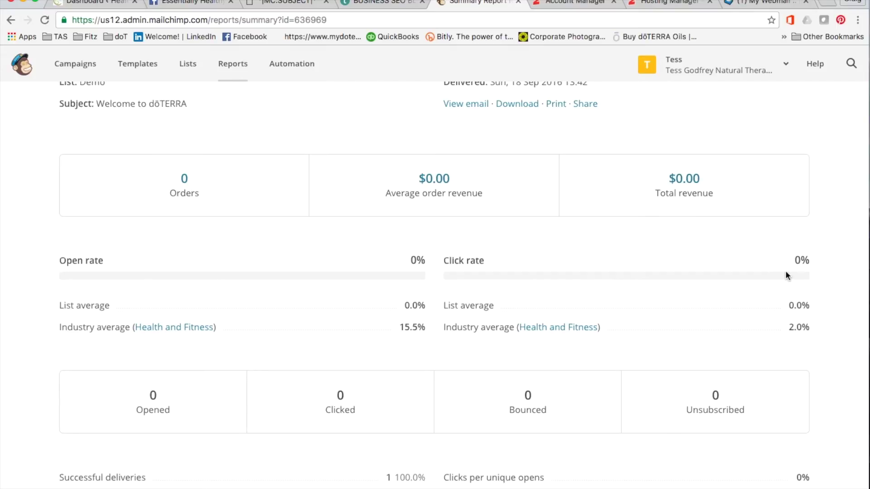
scroll(672, 292, down, 5)
scroll(670, 293, down, 5)
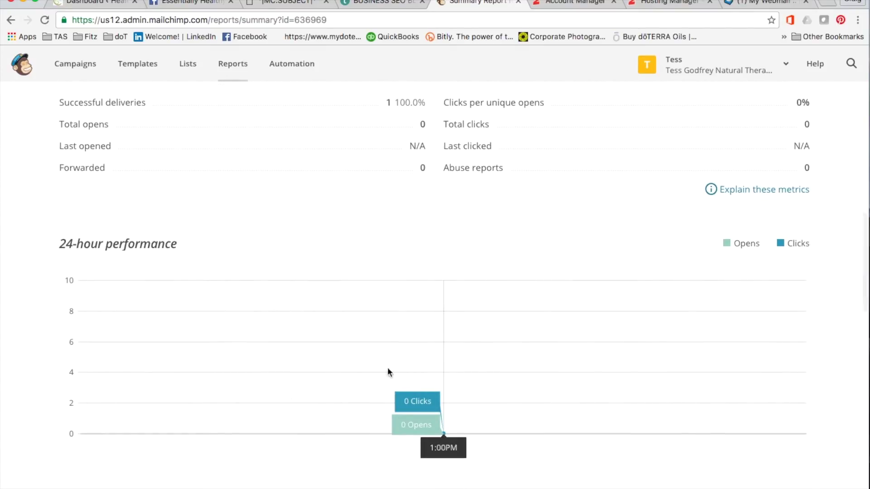
scroll(433, 312, down, 4)
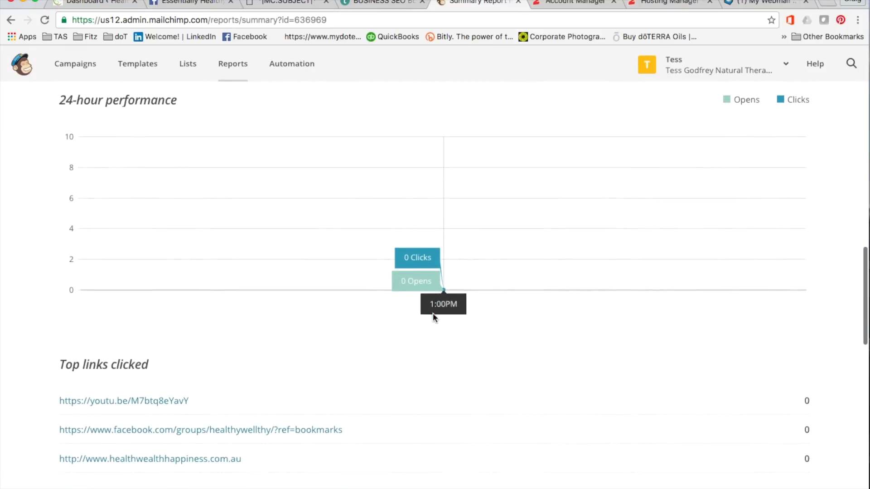
scroll(433, 318, down, 2)
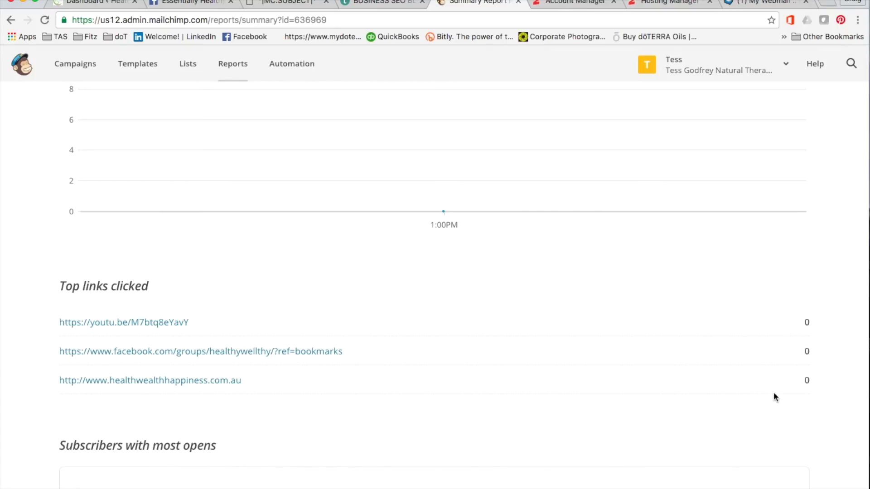
scroll(727, 397, down, 3)
scroll(727, 397, up, 20)
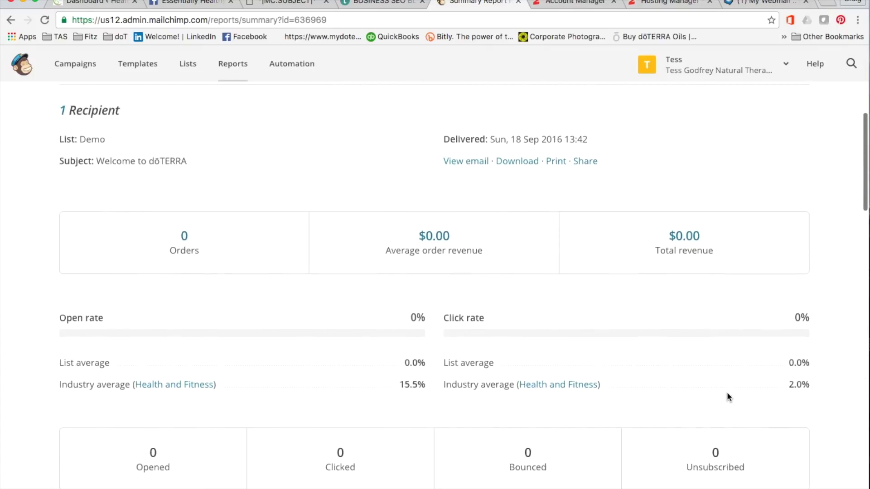
scroll(726, 397, up, 3)
click(62, 69)
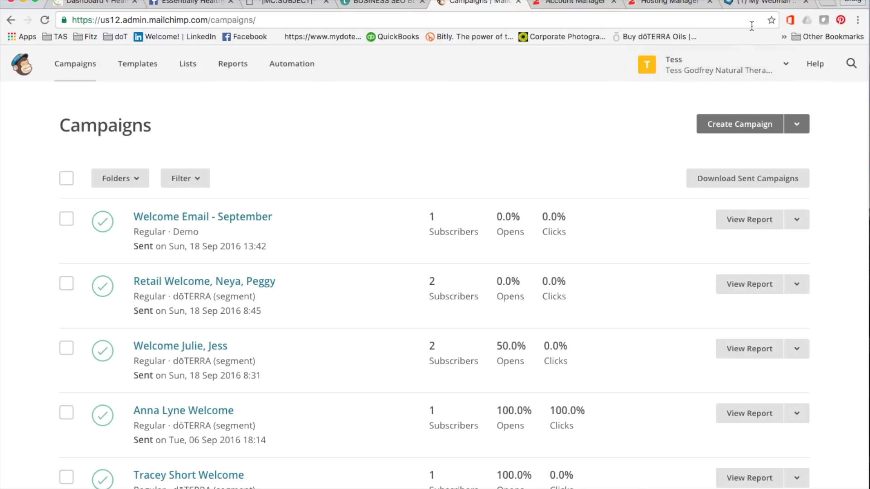
click(764, 5)
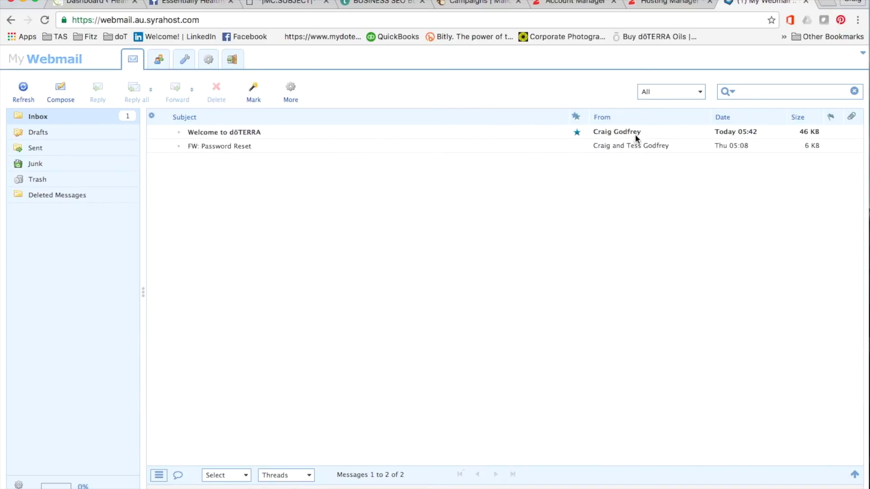
Open the Welcome to dōTERRA message and display its images to see the banner, greeting and website link
click(231, 132)
double_click(230, 133)
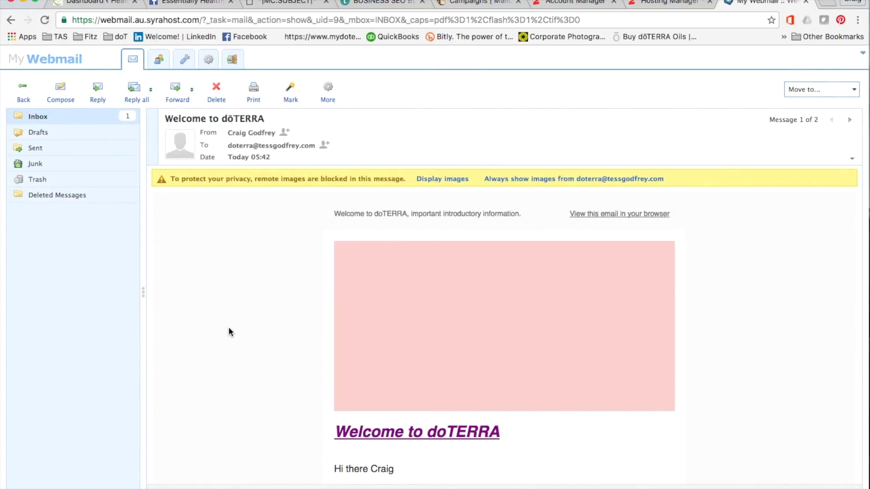
click(444, 180)
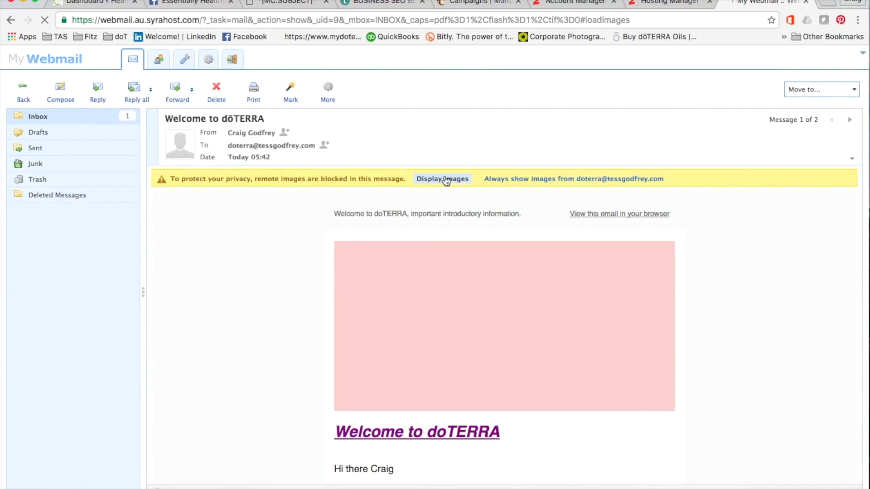
scroll(255, 310, down, 1)
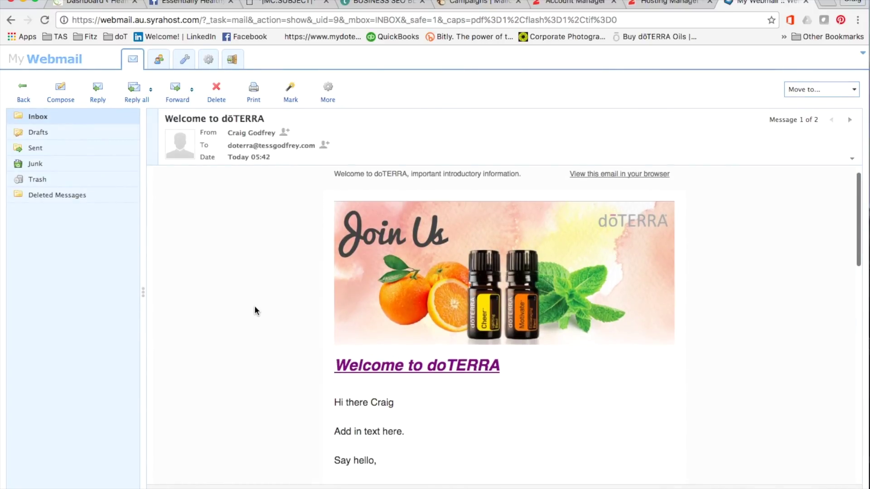
scroll(249, 362, down, 1)
scroll(249, 361, up, 1)
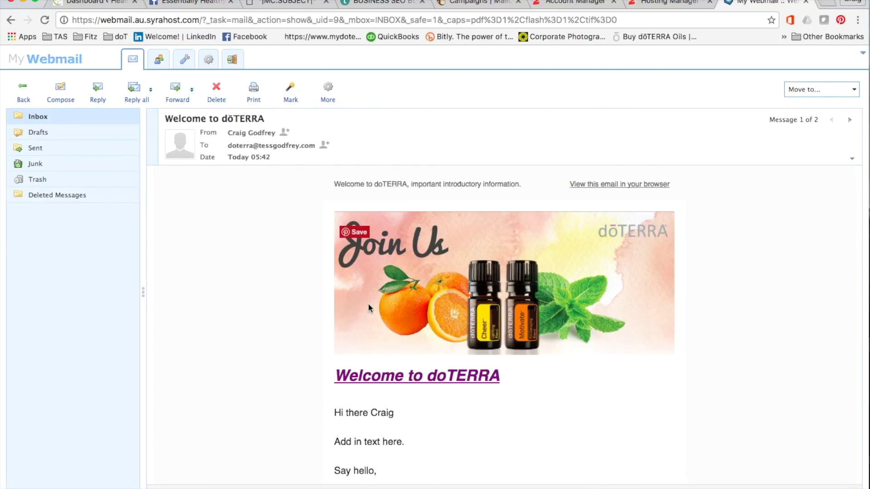
scroll(280, 311, down, 5)
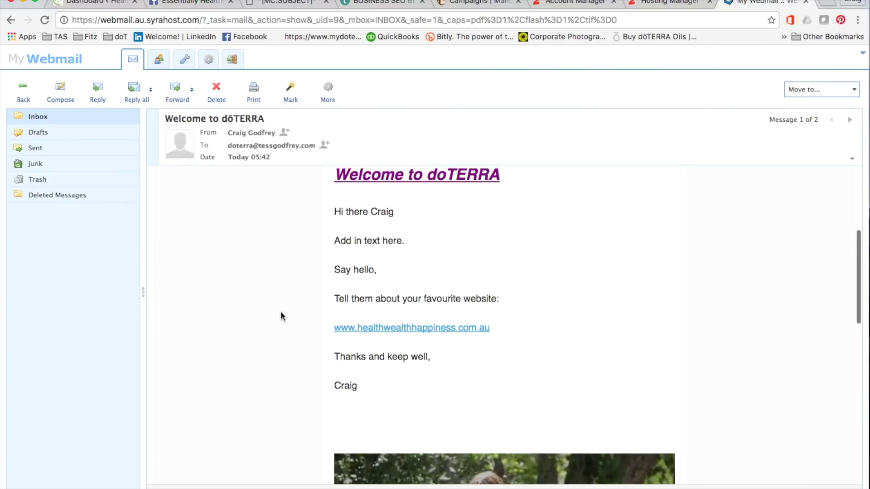
Test the email's website and video links, pausing the YouTube ad and returning to the message
click(401, 328)
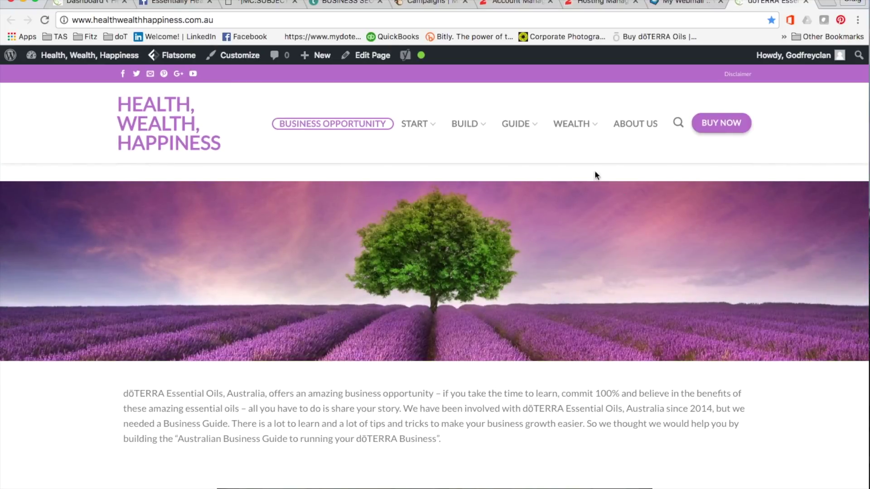
scroll(569, 271, down, 10)
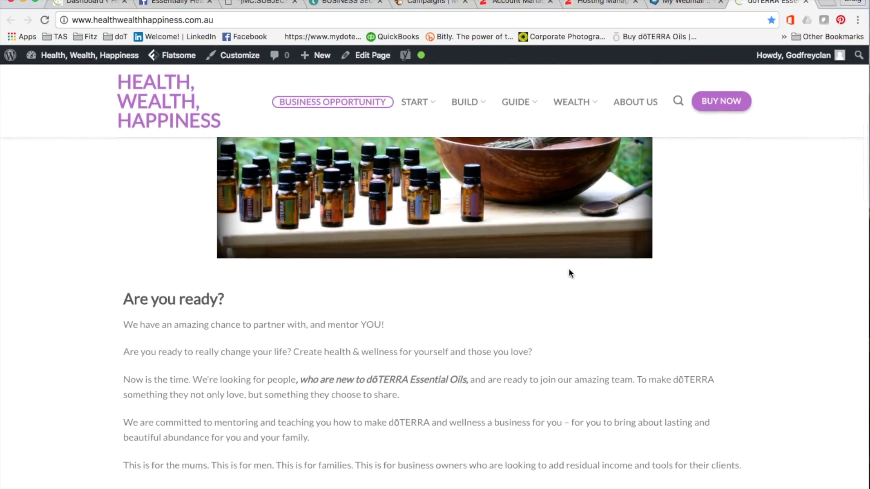
click(687, 5)
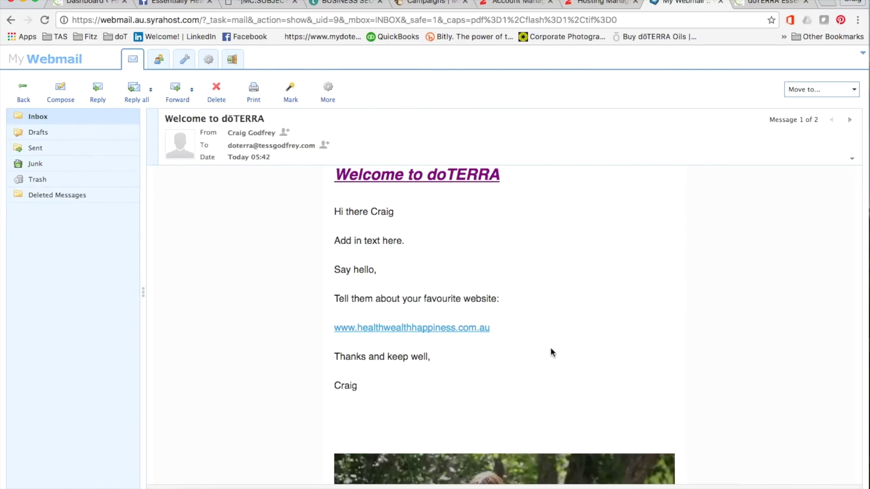
scroll(551, 347, down, 5)
click(502, 375)
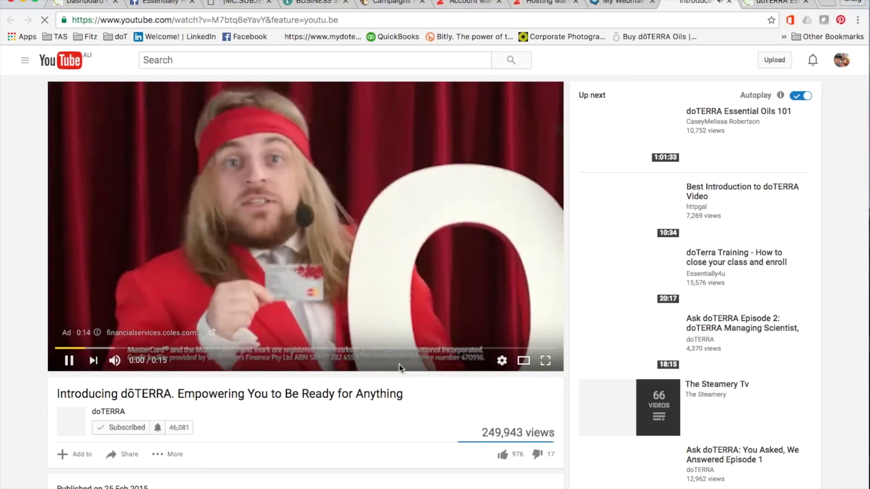
click(69, 361)
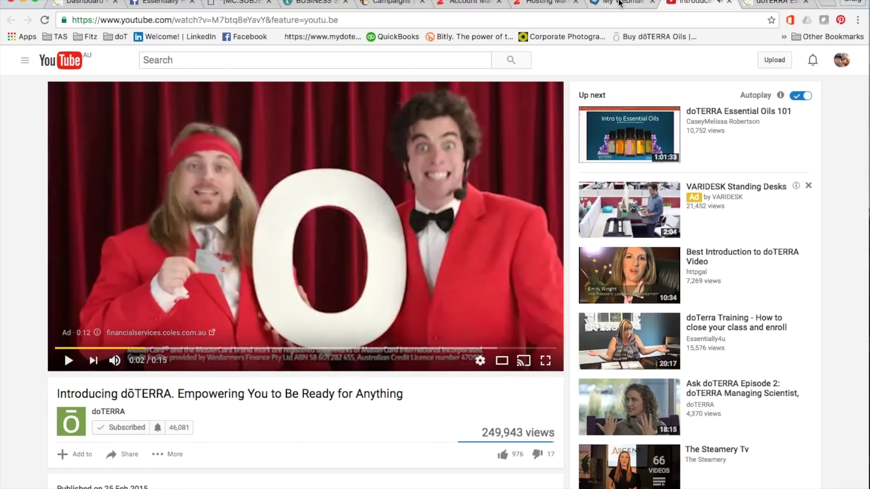
click(626, 4)
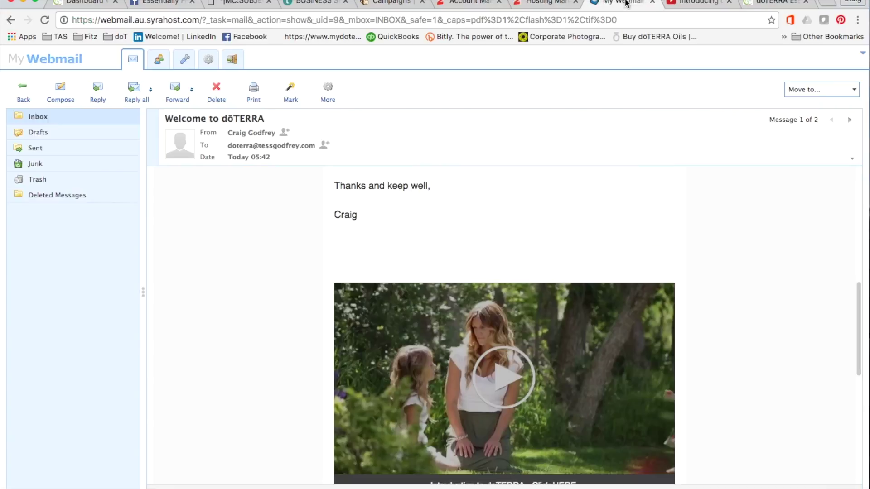
Test the email's Facebook group link, then return to the message in Webmail
scroll(566, 285, down, 3)
scroll(564, 276, down, 6)
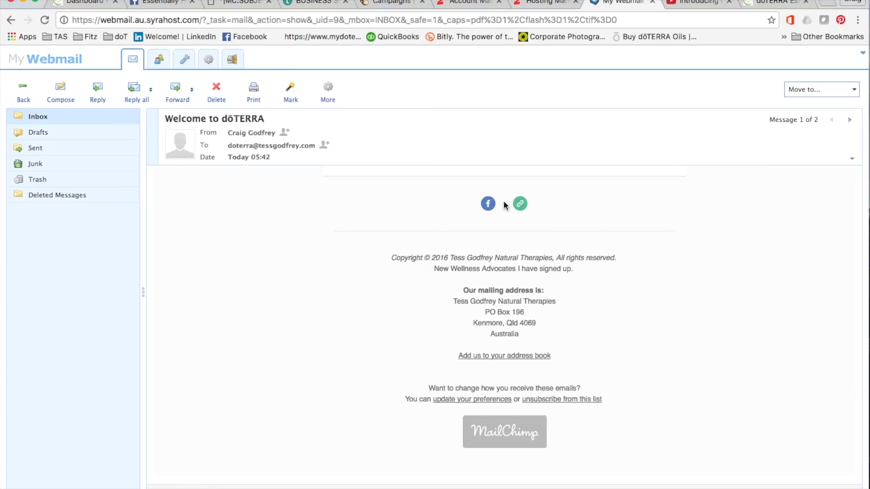
click(488, 204)
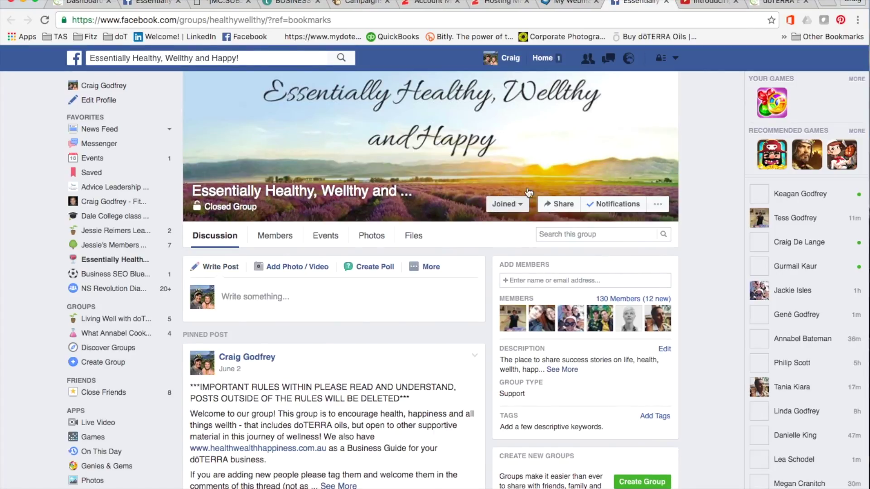
click(572, 6)
scroll(572, 240, up, 5)
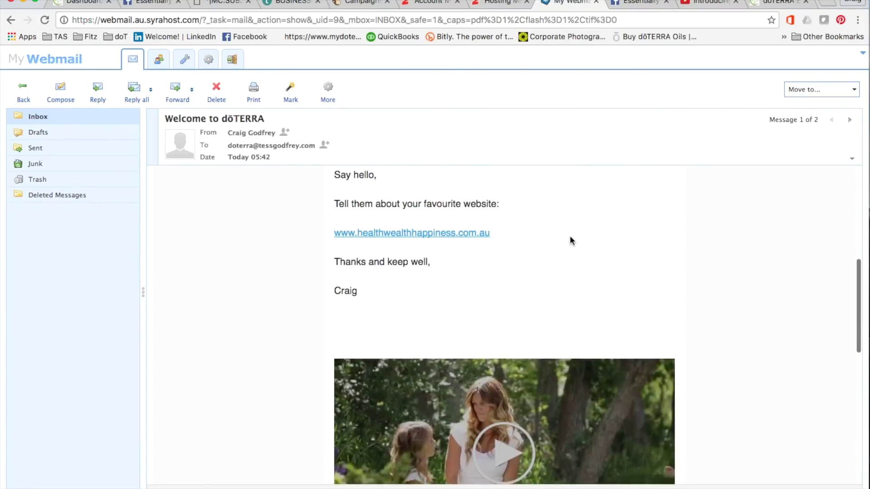
Read the welcome email from footer to banner, then go back to the MailChimp Campaigns tab
scroll(571, 240, down, 6)
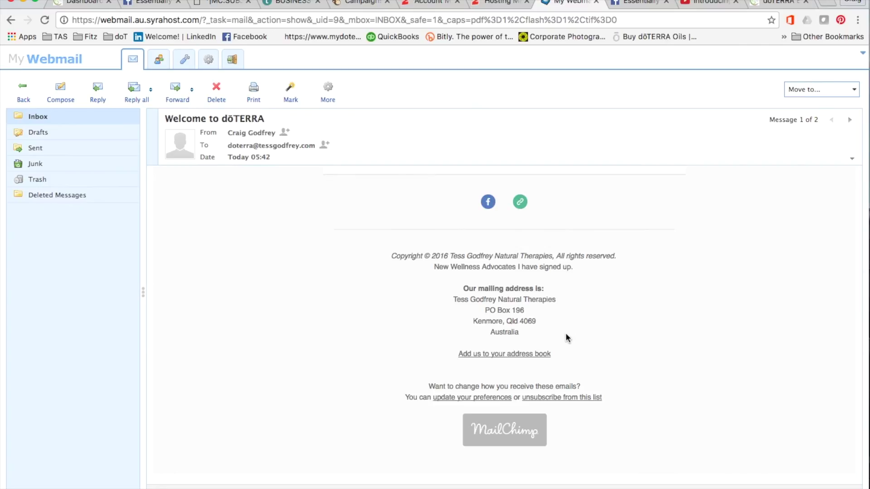
scroll(566, 335, up, 15)
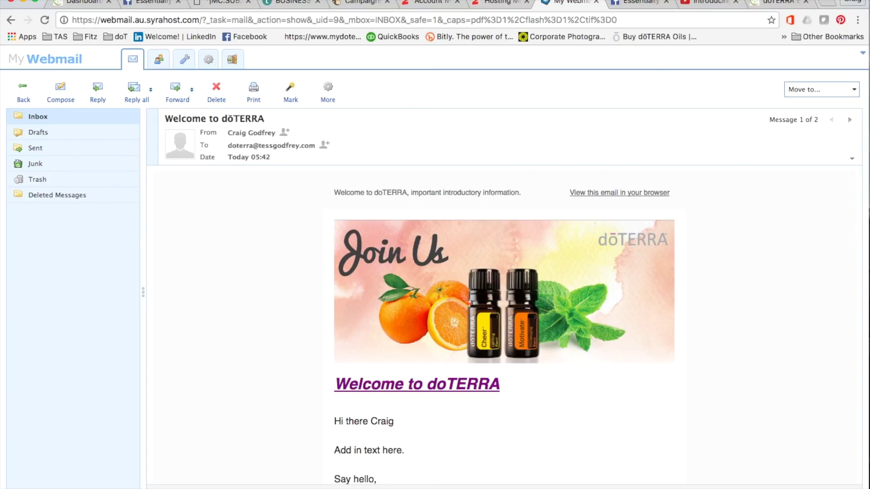
click(361, 4)
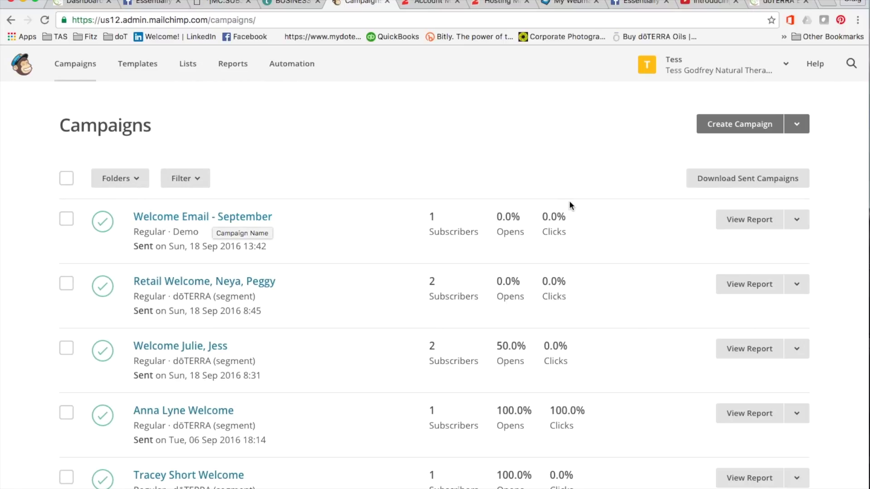
Review the Welcome Email - September report's open and click stats and top links, then return to Campaigns
click(741, 221)
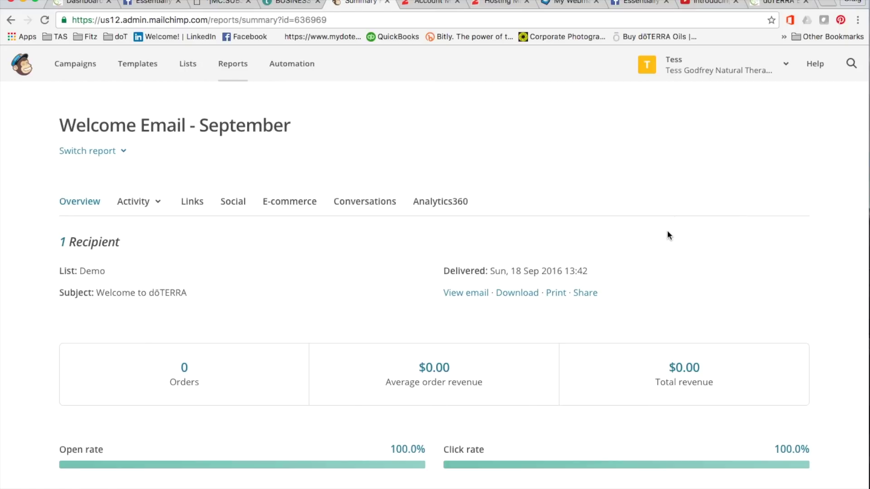
scroll(668, 231, down, 3)
scroll(668, 232, down, 5)
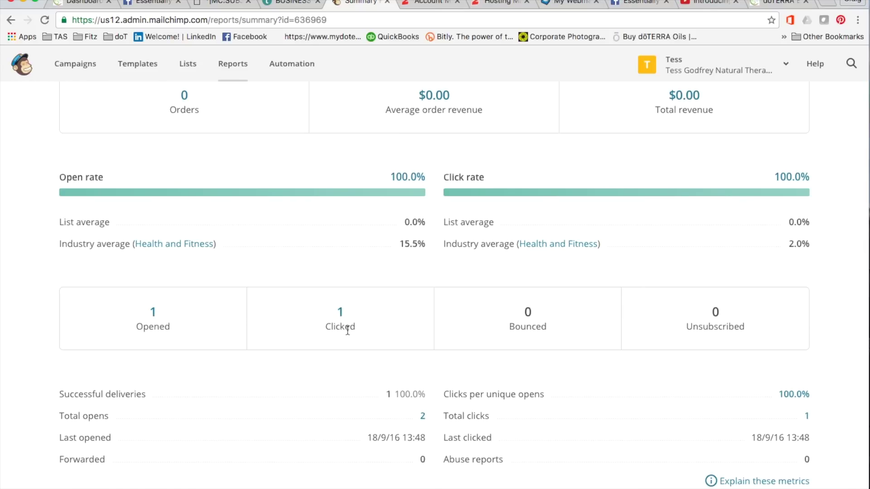
scroll(348, 331, down, 2)
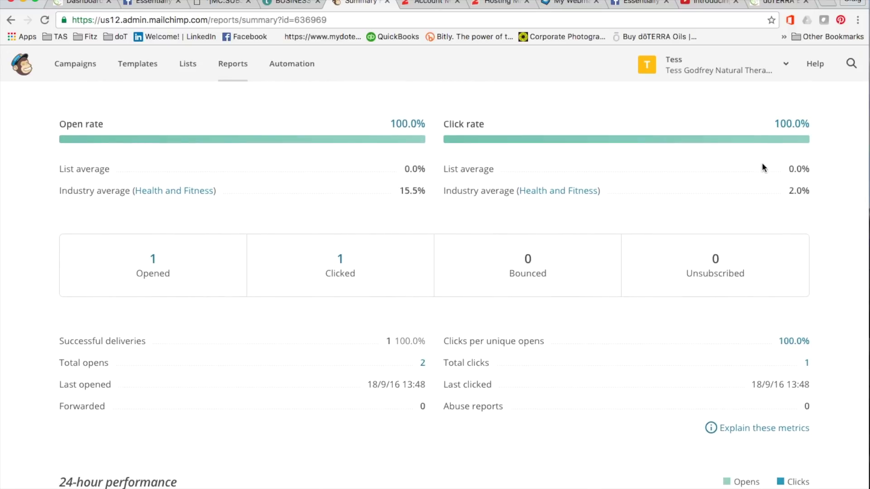
scroll(751, 177, down, 8)
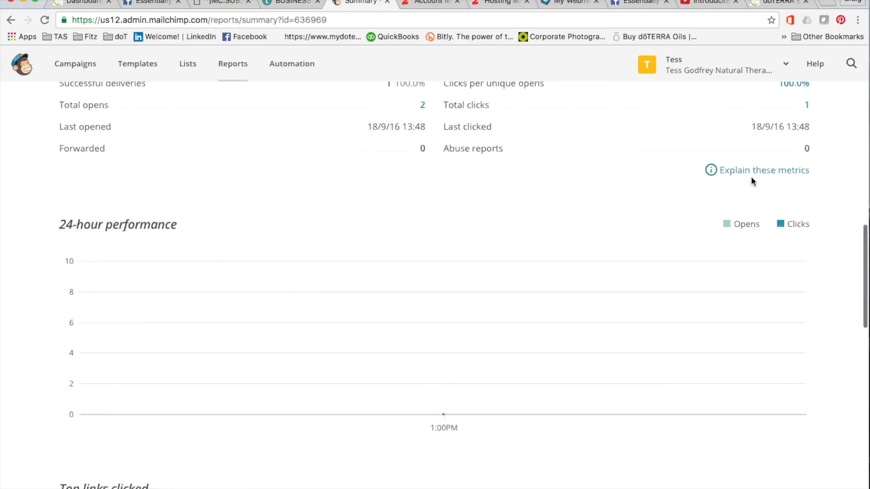
scroll(753, 181, down, 2)
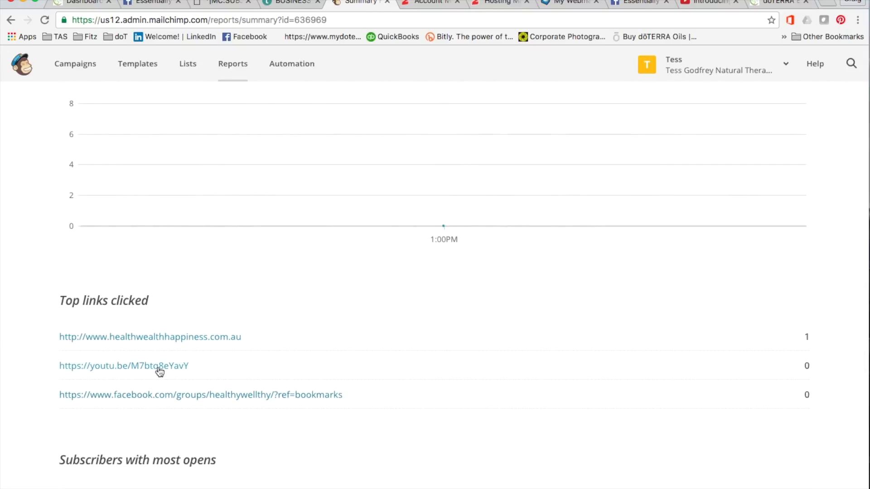
scroll(170, 372, down, 2)
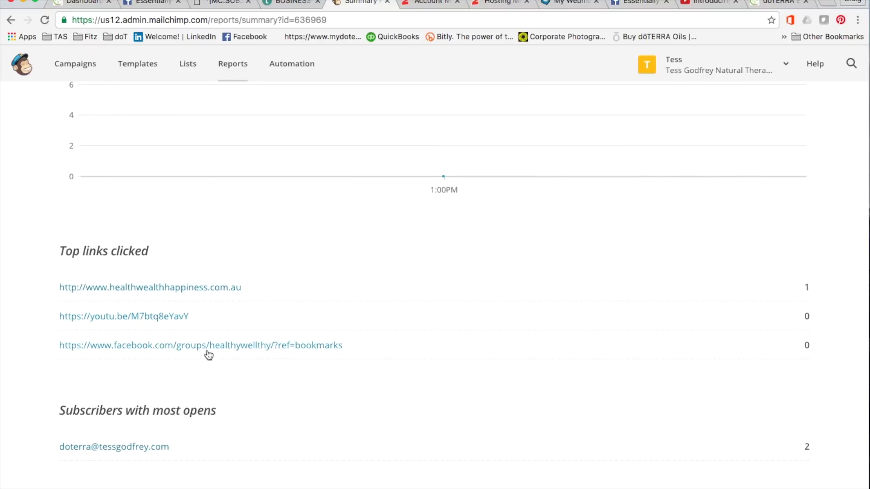
scroll(249, 401, down, 3)
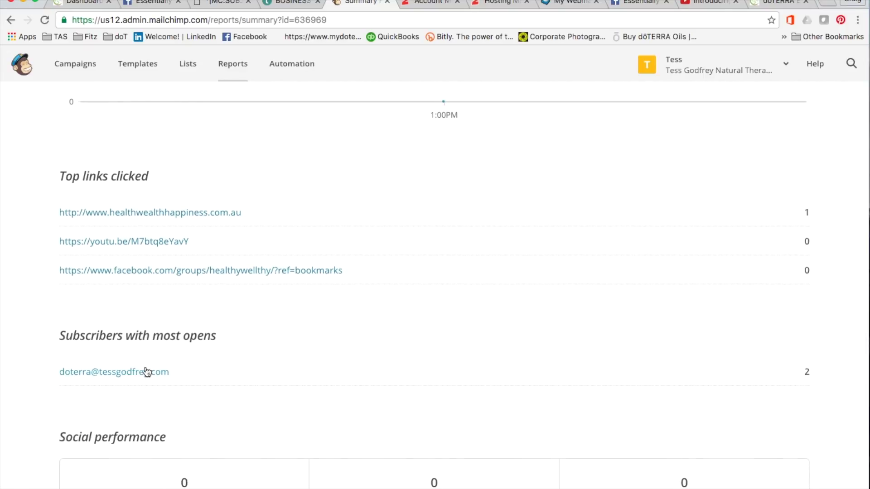
scroll(225, 375, down, 2)
scroll(224, 376, down, 2)
scroll(225, 375, up, 15)
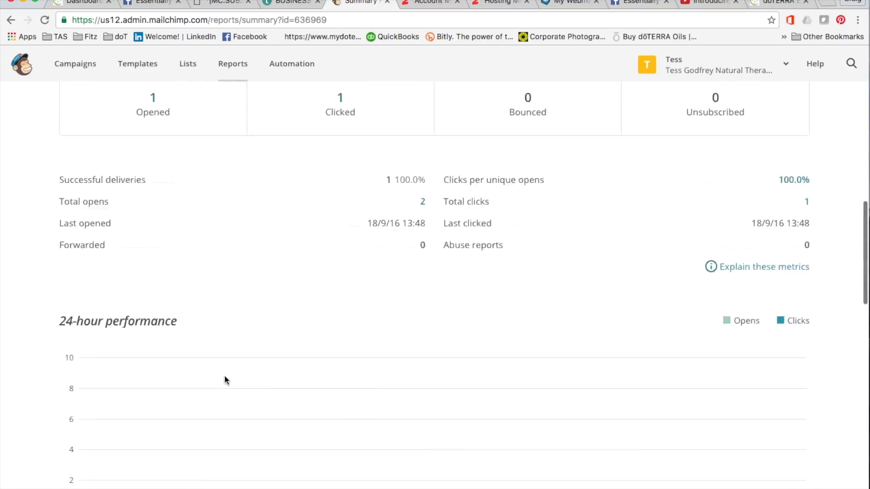
click(71, 66)
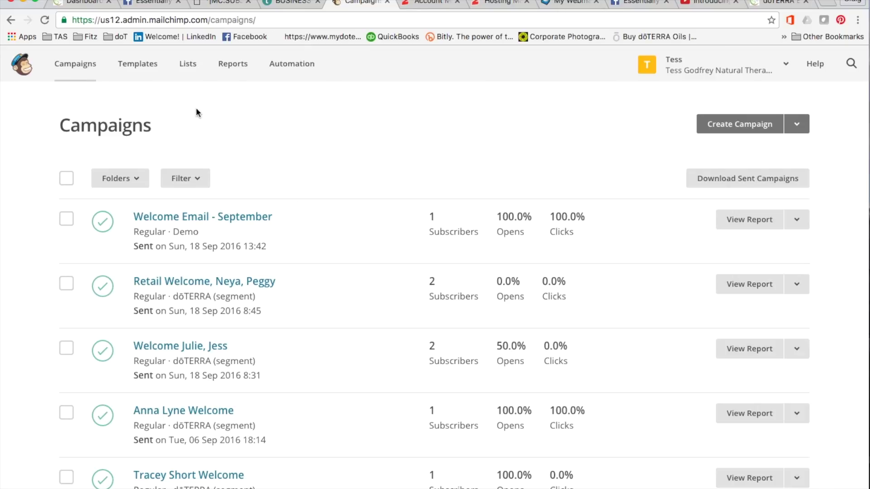
Browse the saved templates, including doTERRA WA September Follow UP and doTERRA Retail Sept Special
click(139, 68)
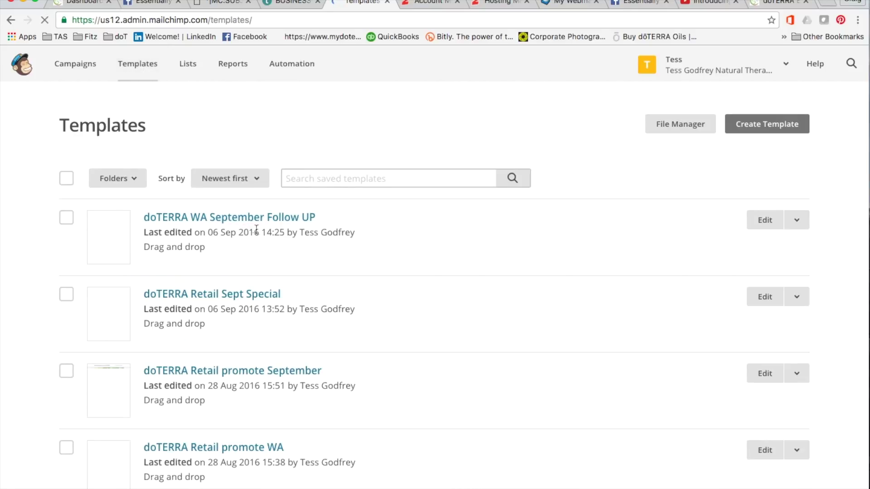
scroll(268, 263, down, 3)
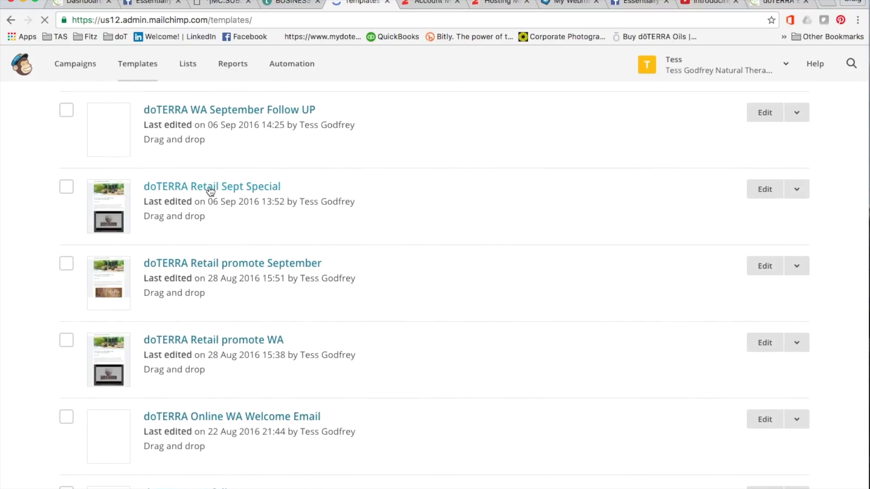
scroll(256, 226, down, 2)
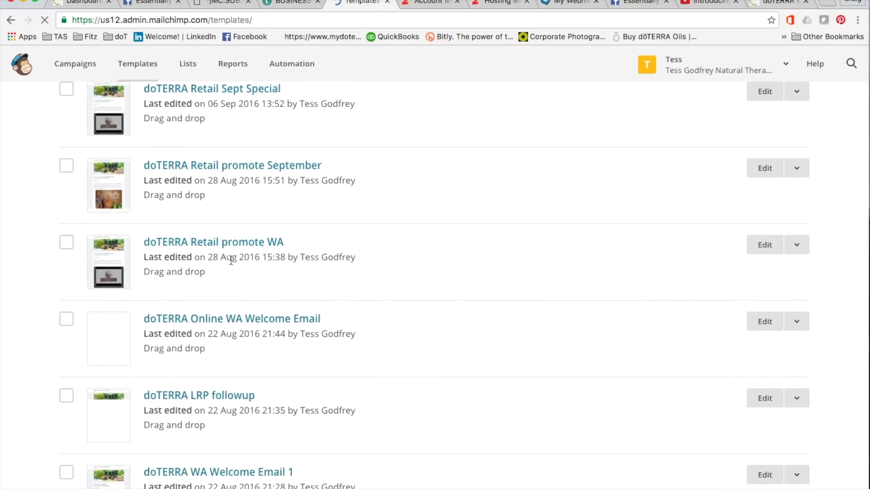
scroll(231, 261, down, 2)
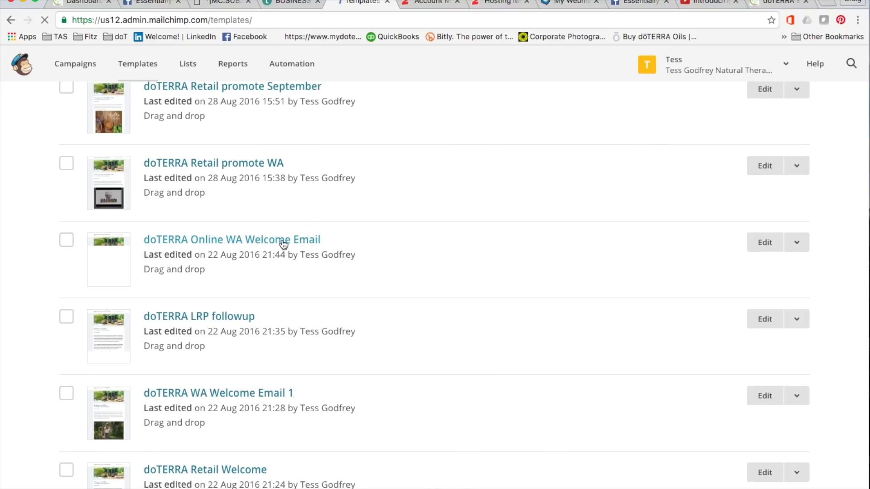
scroll(233, 281, down, 2)
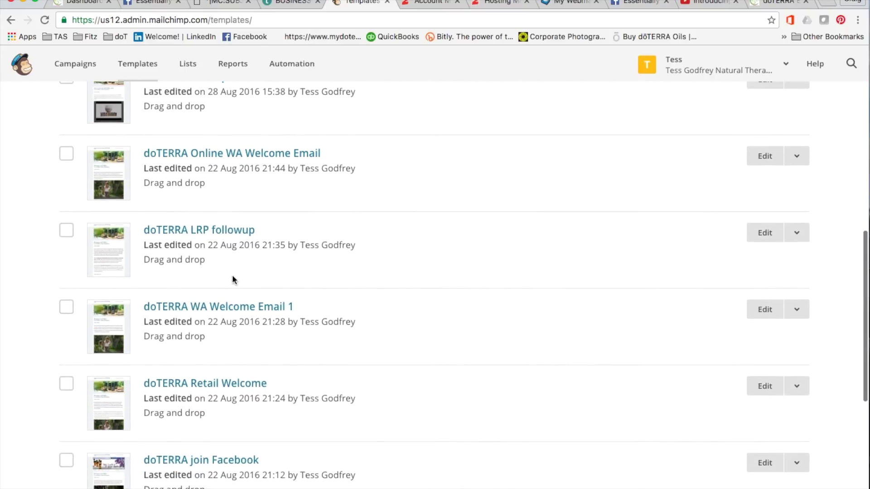
scroll(216, 274, down, 2)
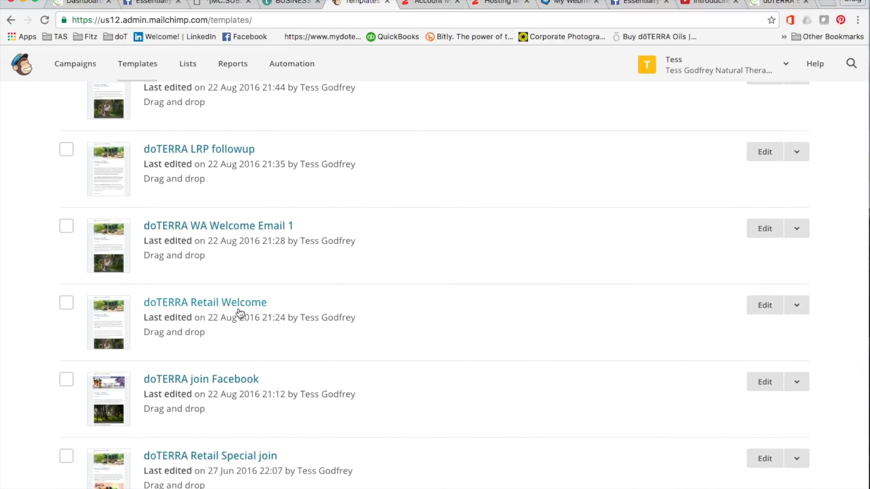
scroll(199, 229, down, 1)
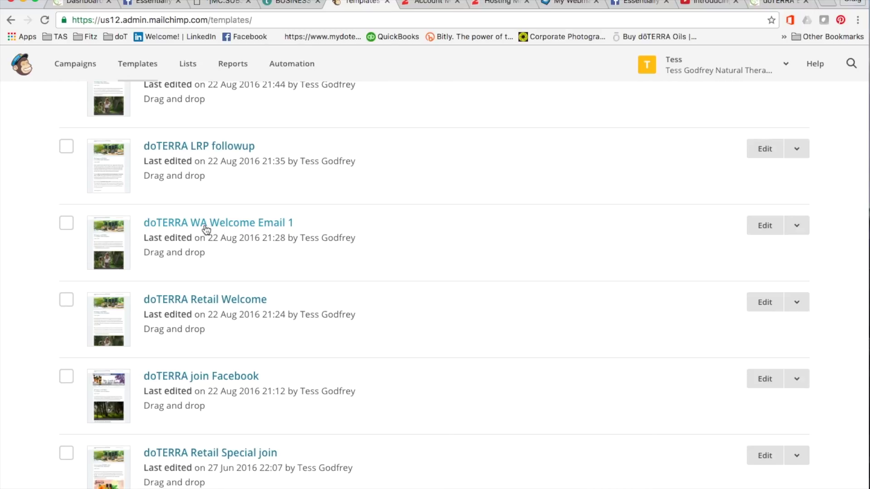
scroll(238, 201, up, 8)
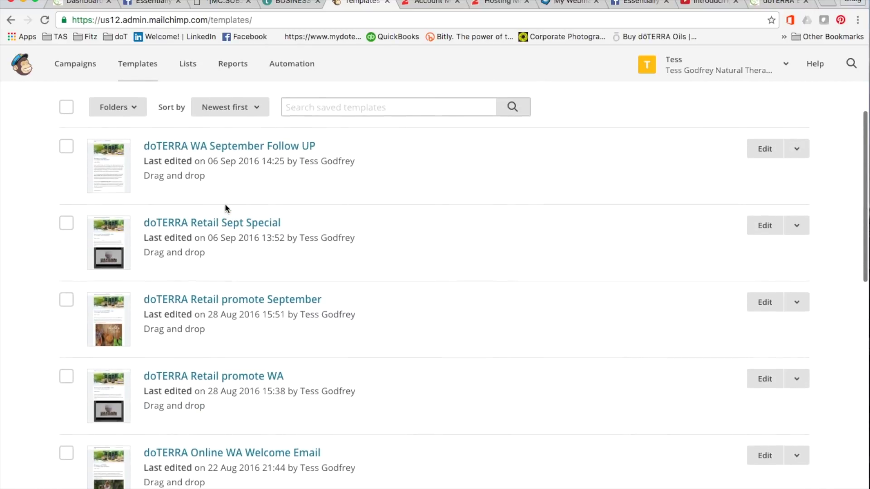